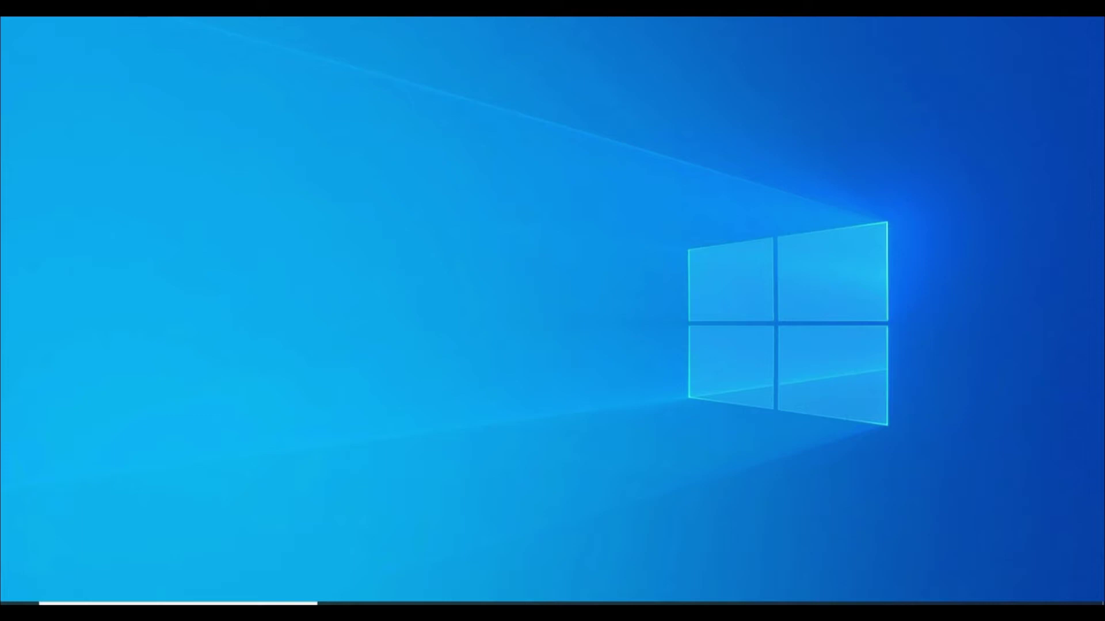
- Launch Microsoft Access from the Start menu's app list
click(10, 603)
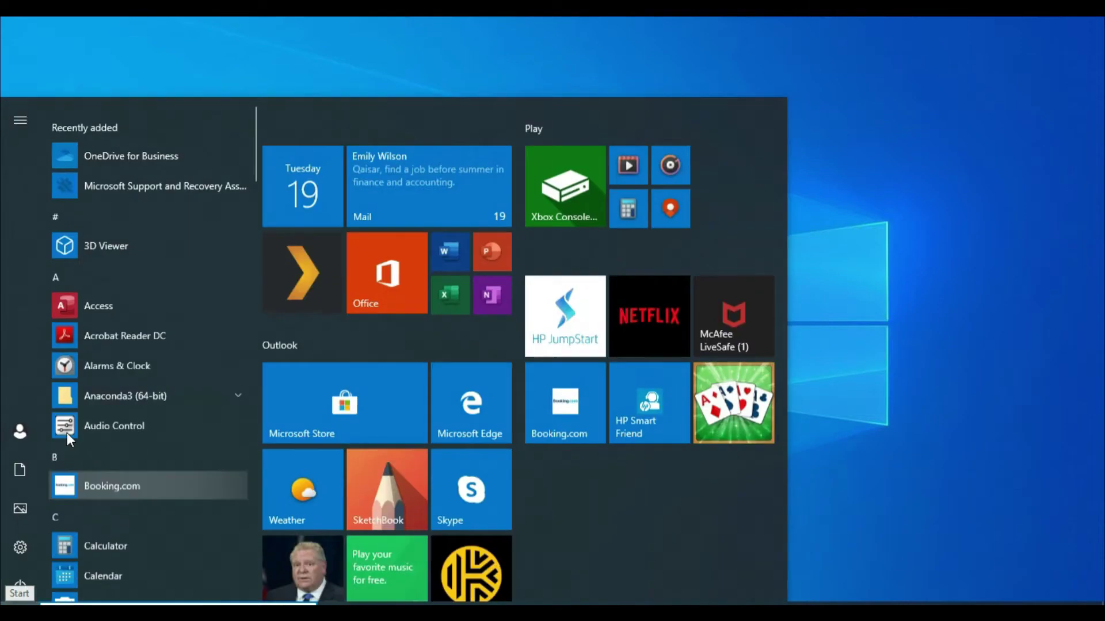
click(95, 279)
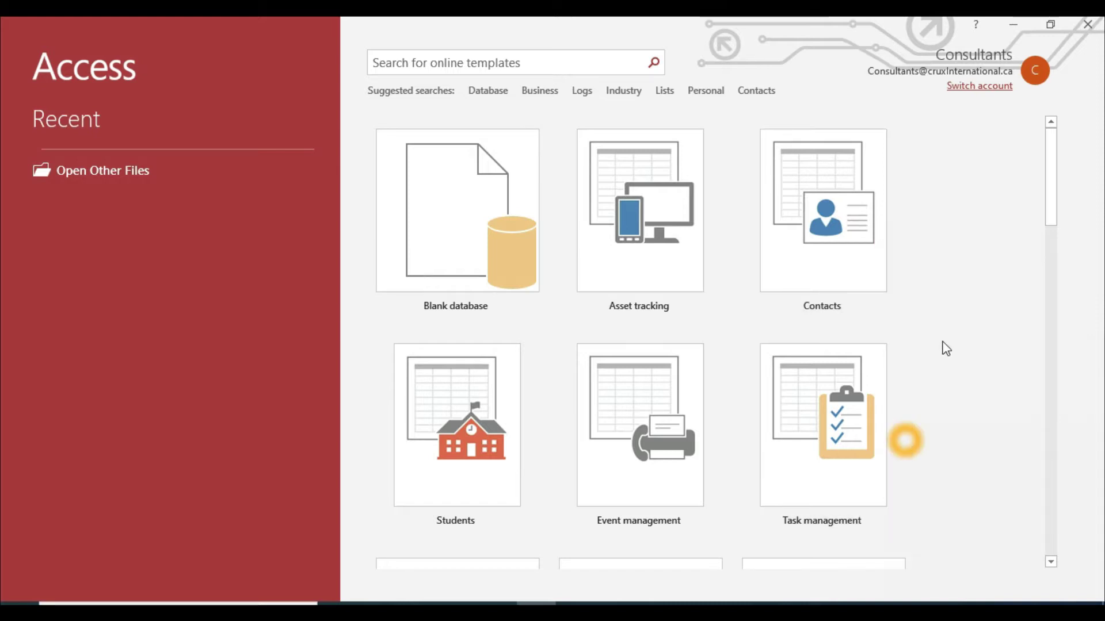
scroll(943, 348, down, 5)
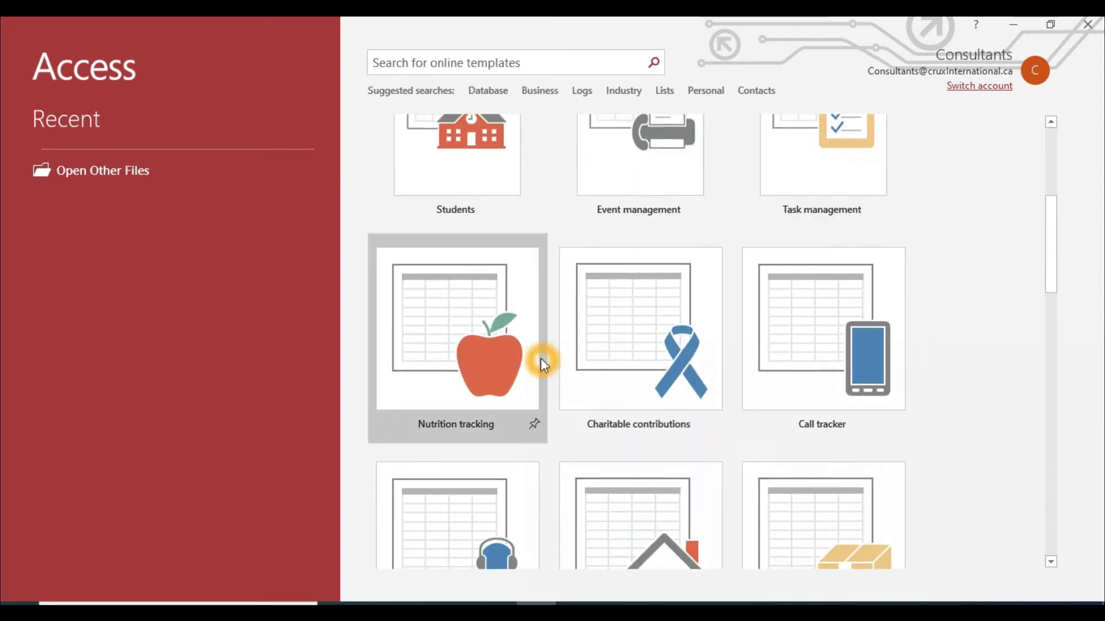
scroll(890, 278, up, 3)
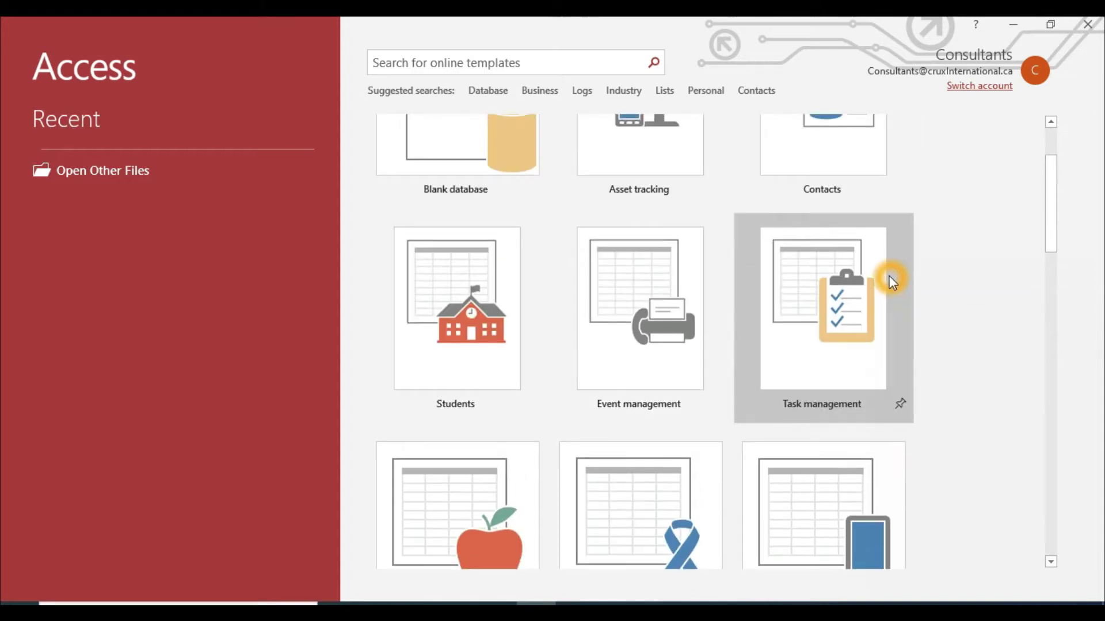
scroll(891, 278, up, 2)
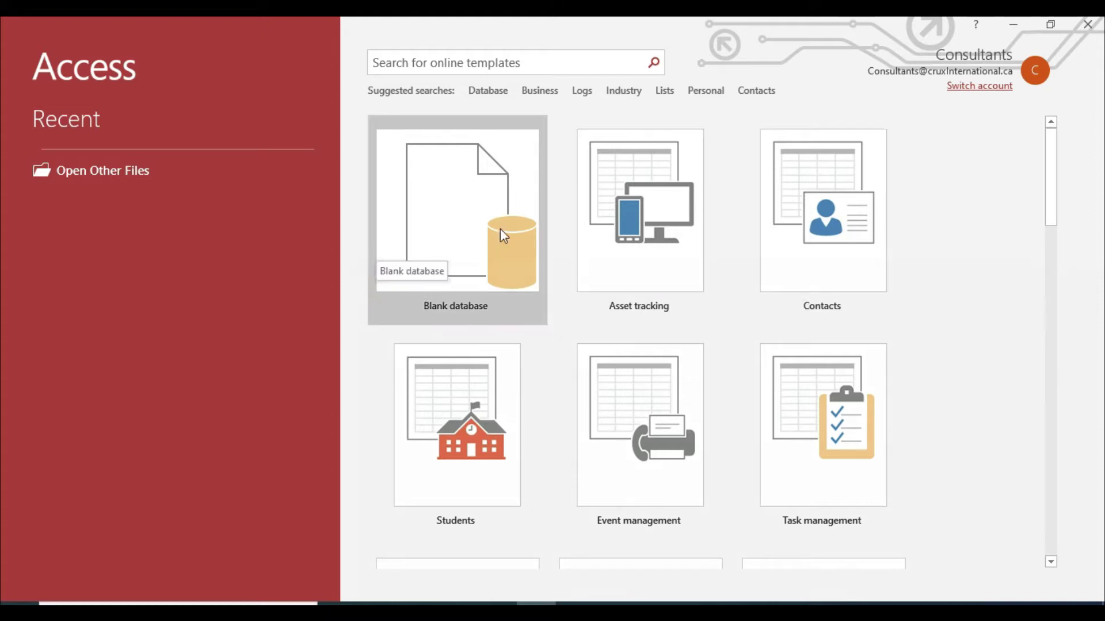
- Create a blank database named TestDatabase, keeping it in the Documents folder
click(453, 232)
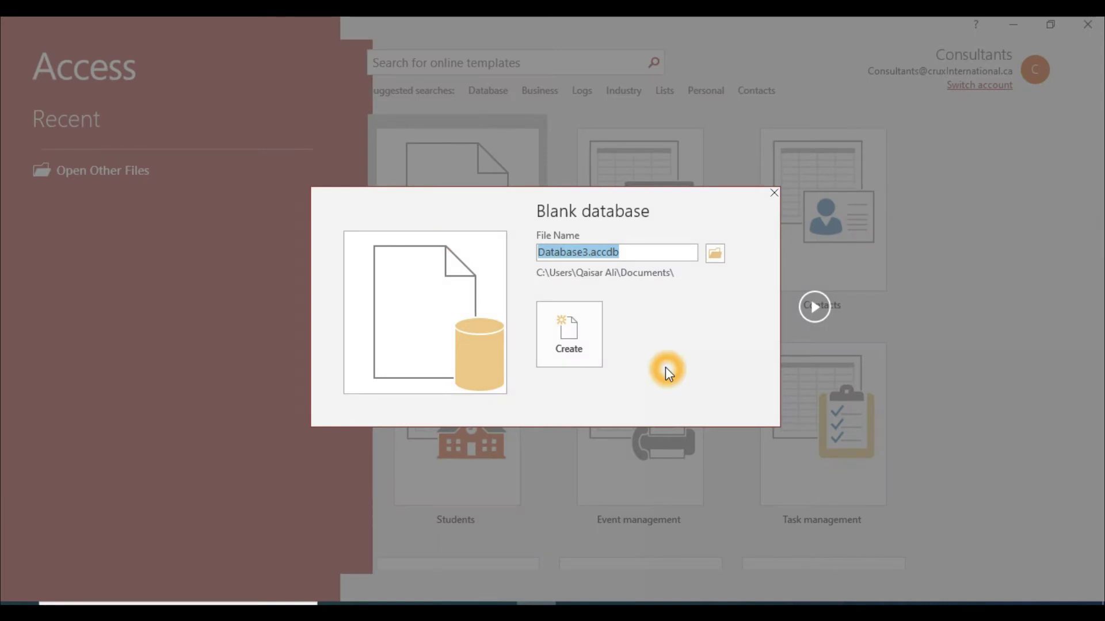
text(Tes)
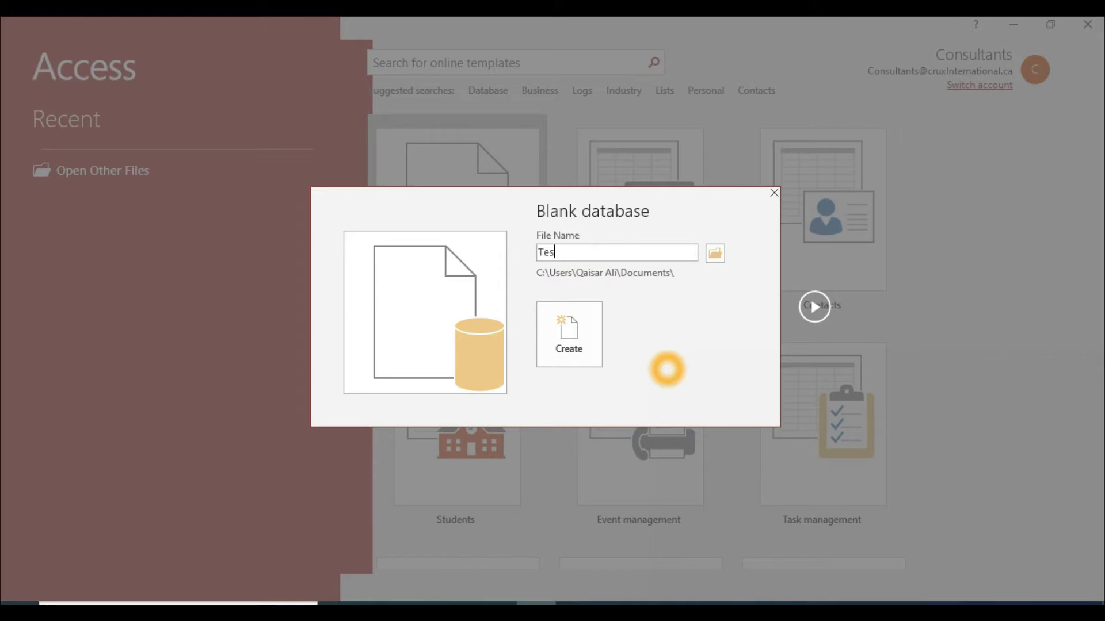
text(tDatabase)
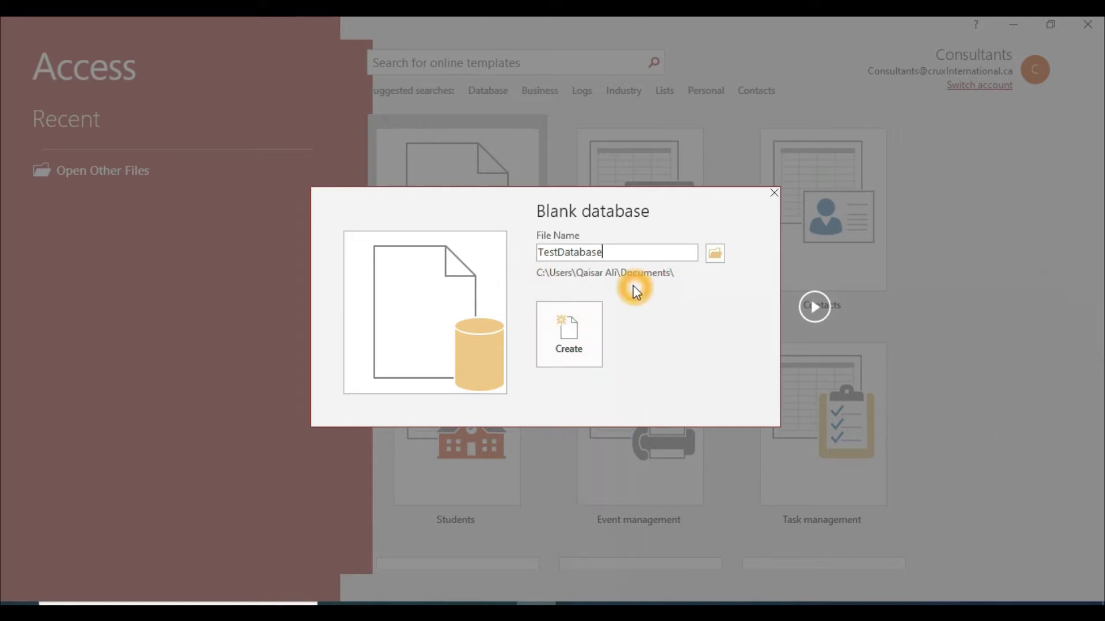
click(719, 253)
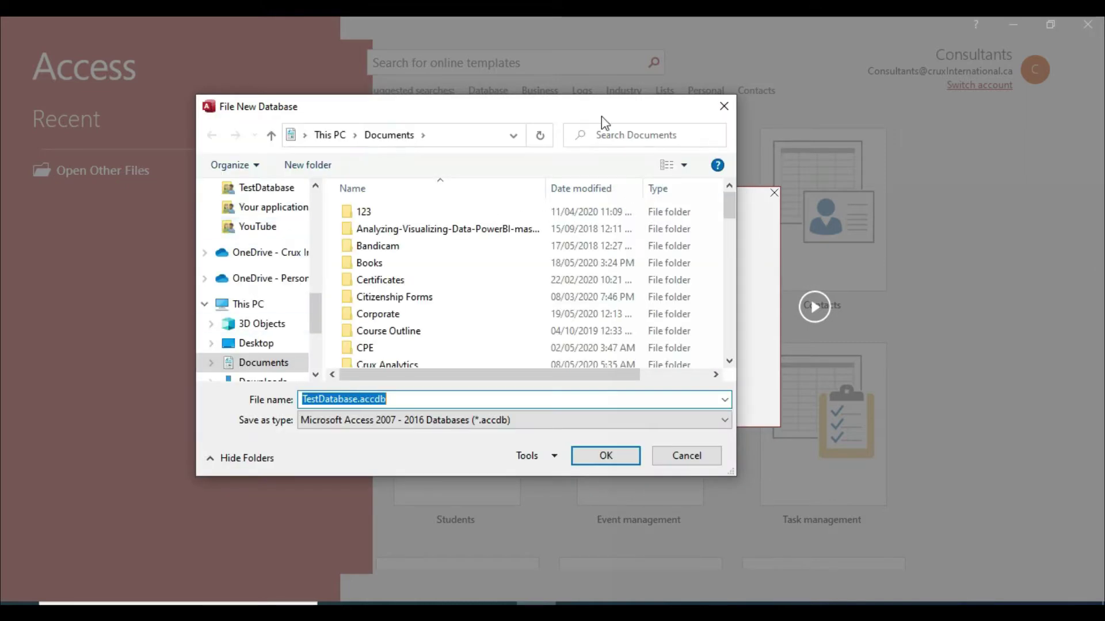
click(720, 108)
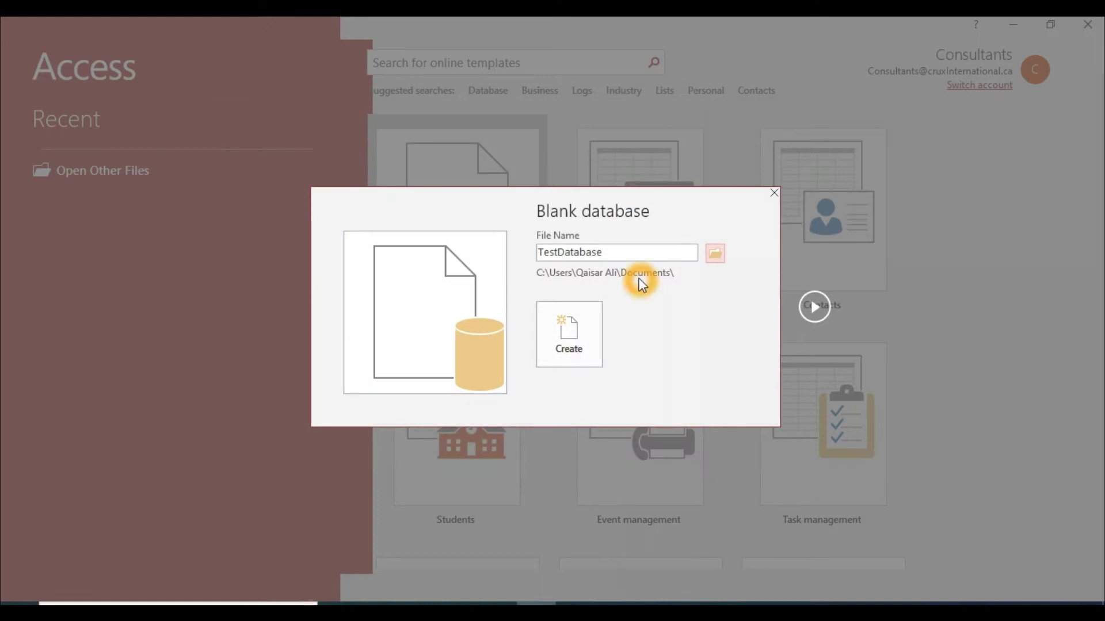
click(565, 333)
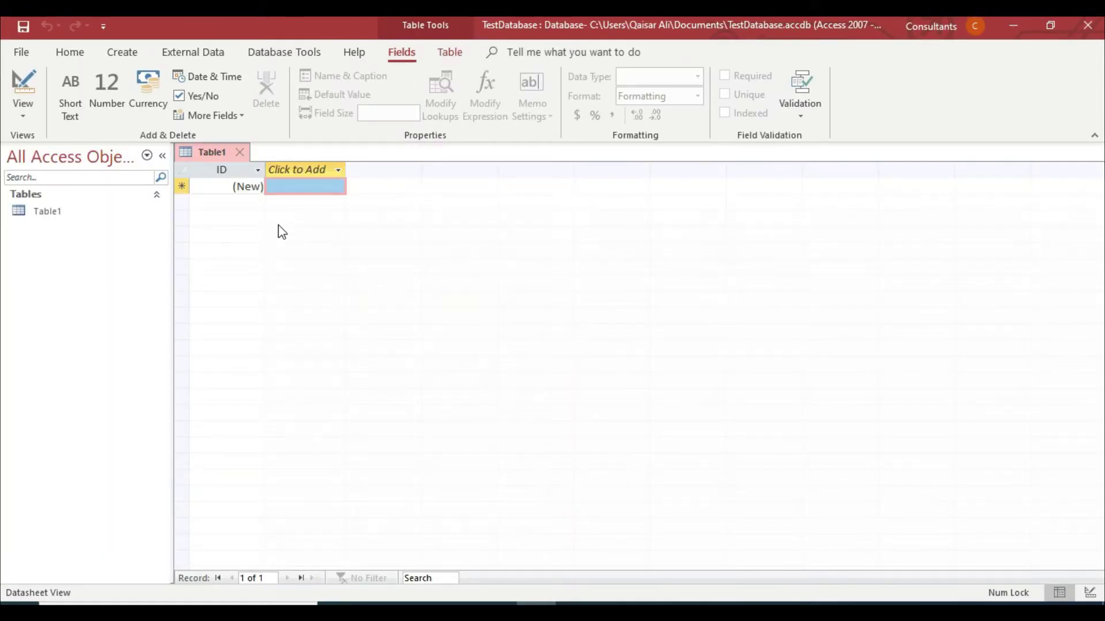
click(976, 141)
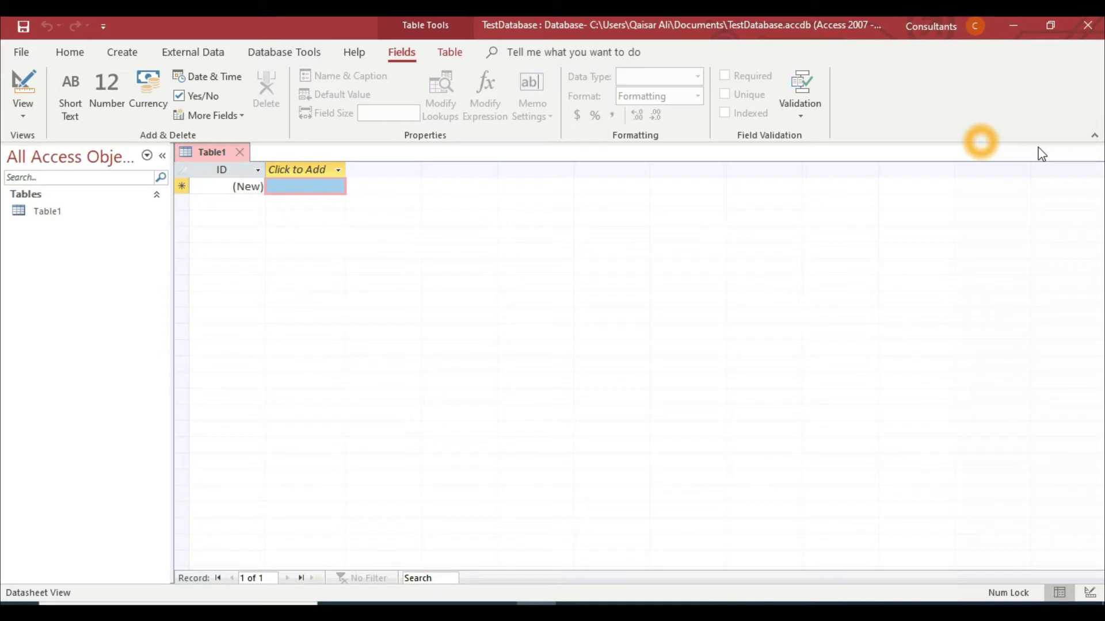
click(470, 395)
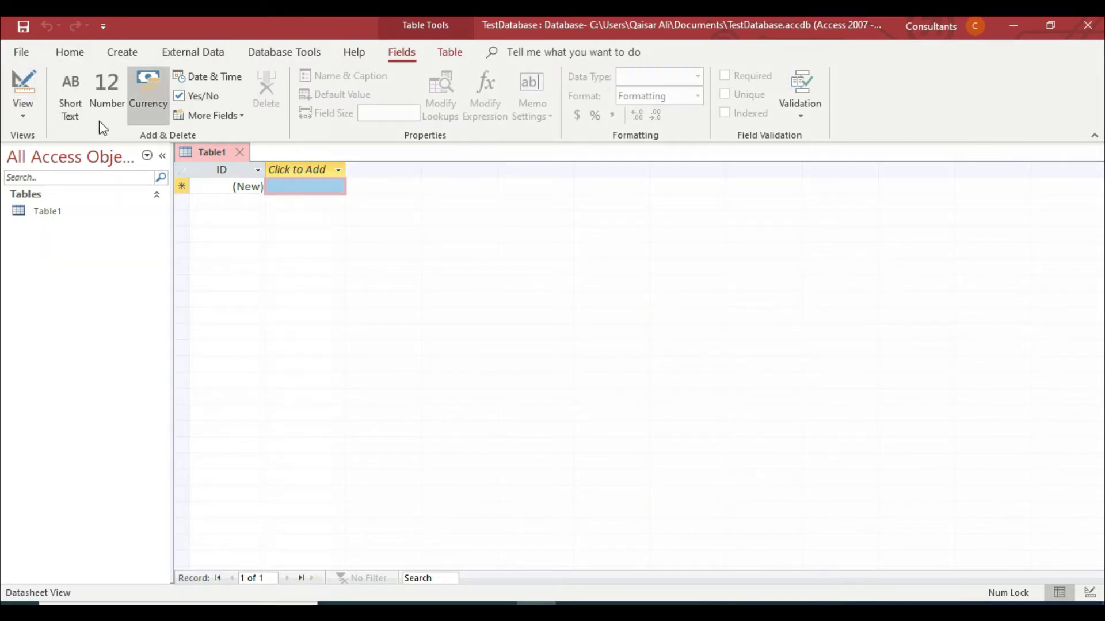
click(37, 114)
click(717, 107)
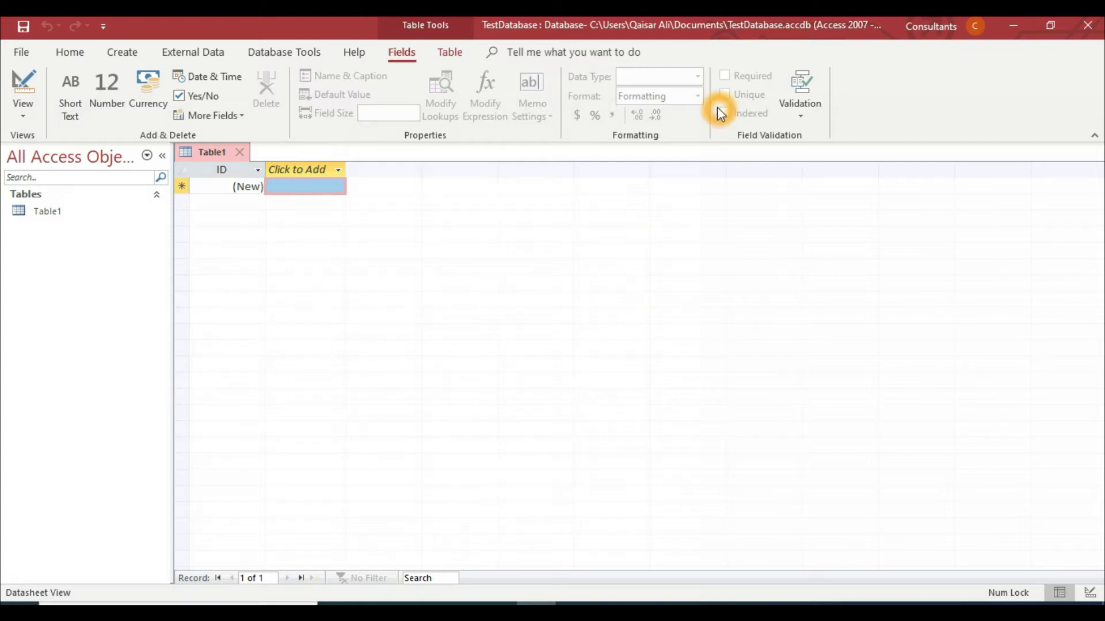
click(69, 504)
click(129, 260)
click(40, 271)
click(60, 482)
click(40, 203)
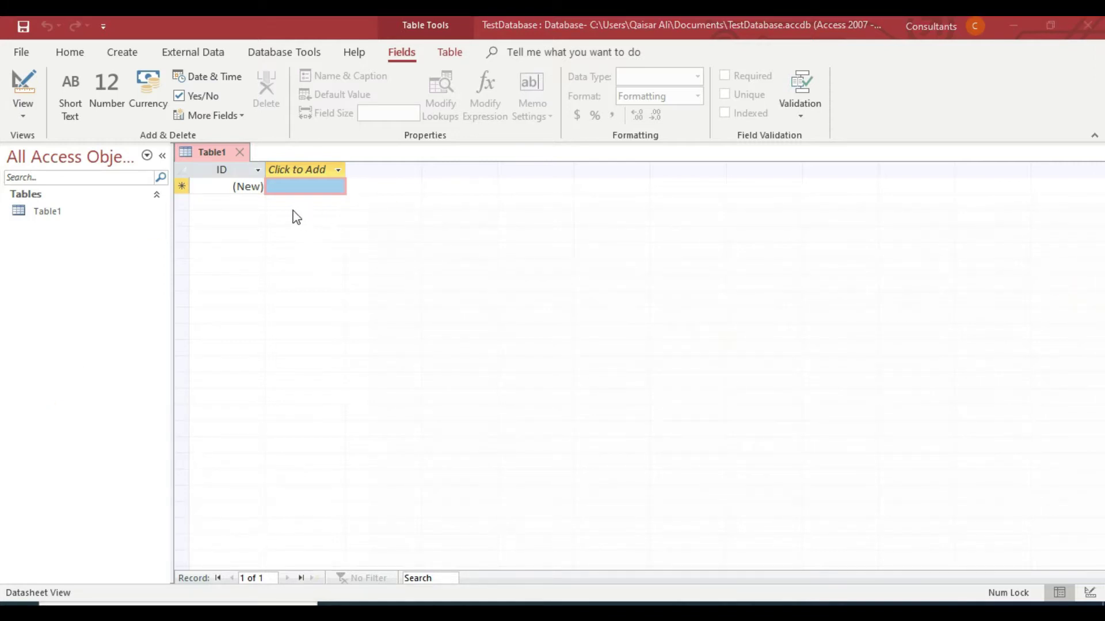
click(264, 211)
click(332, 391)
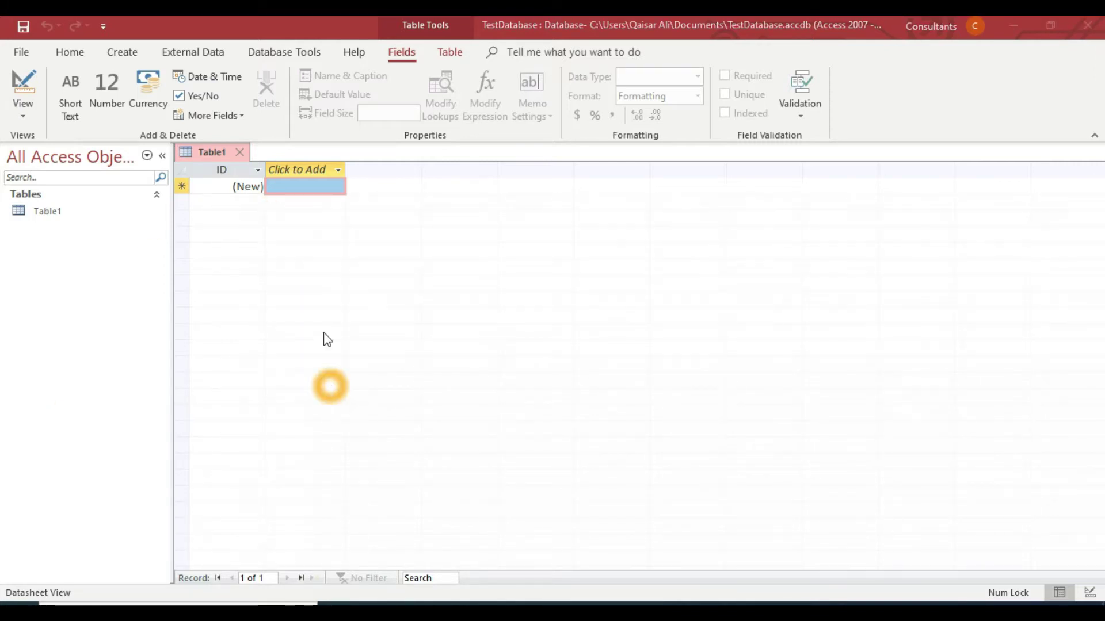
click(299, 233)
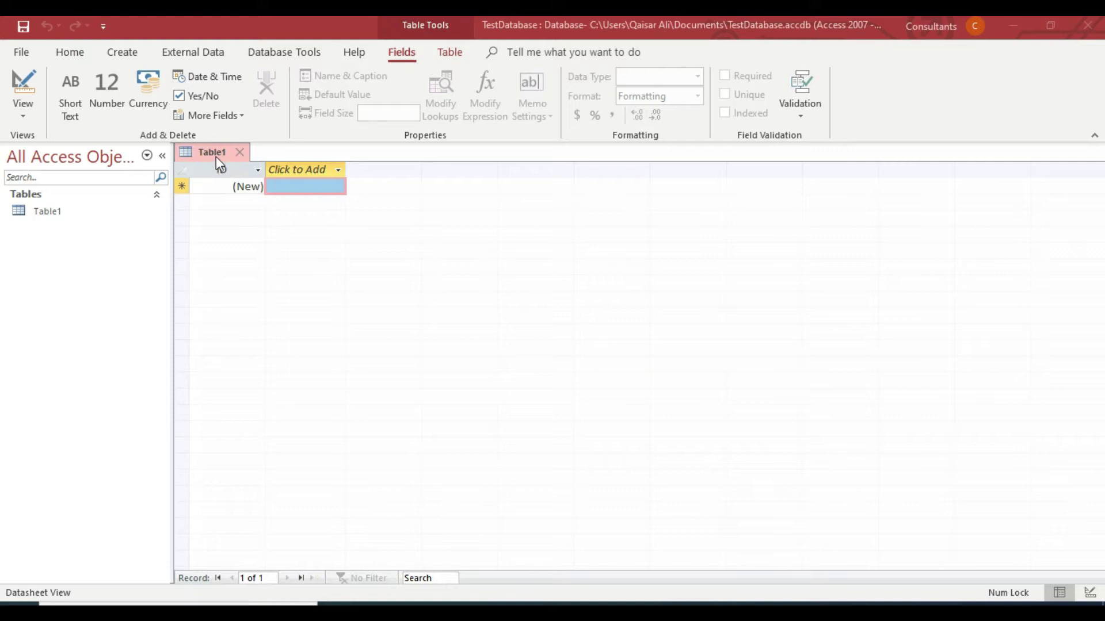
click(339, 205)
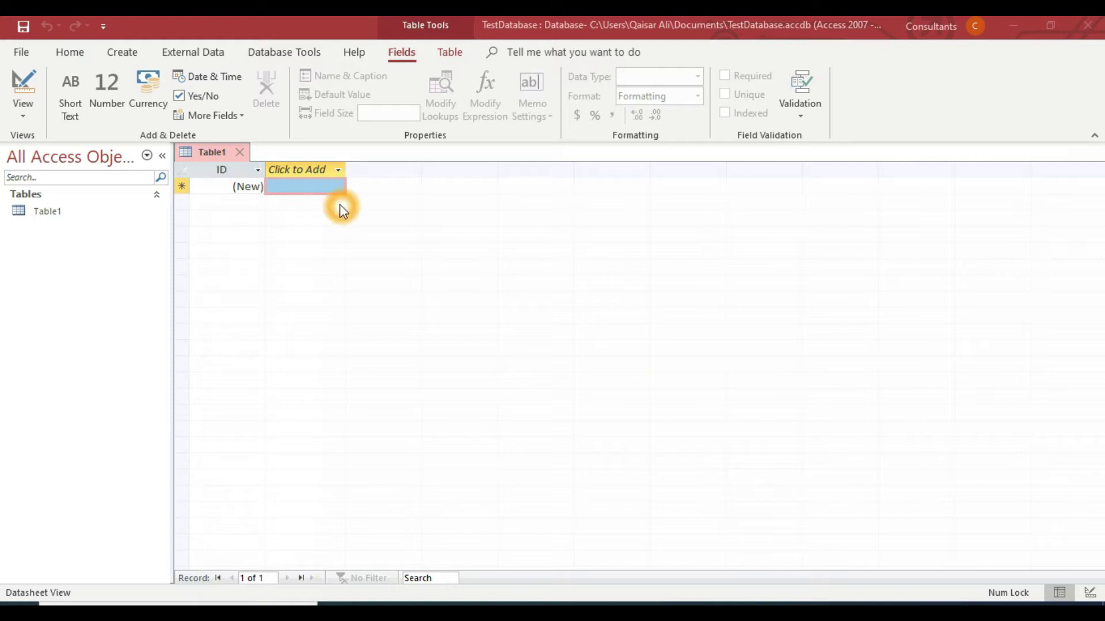
- Save Table1 under the table name tblFirstTable
right_click(218, 157)
click(265, 168)
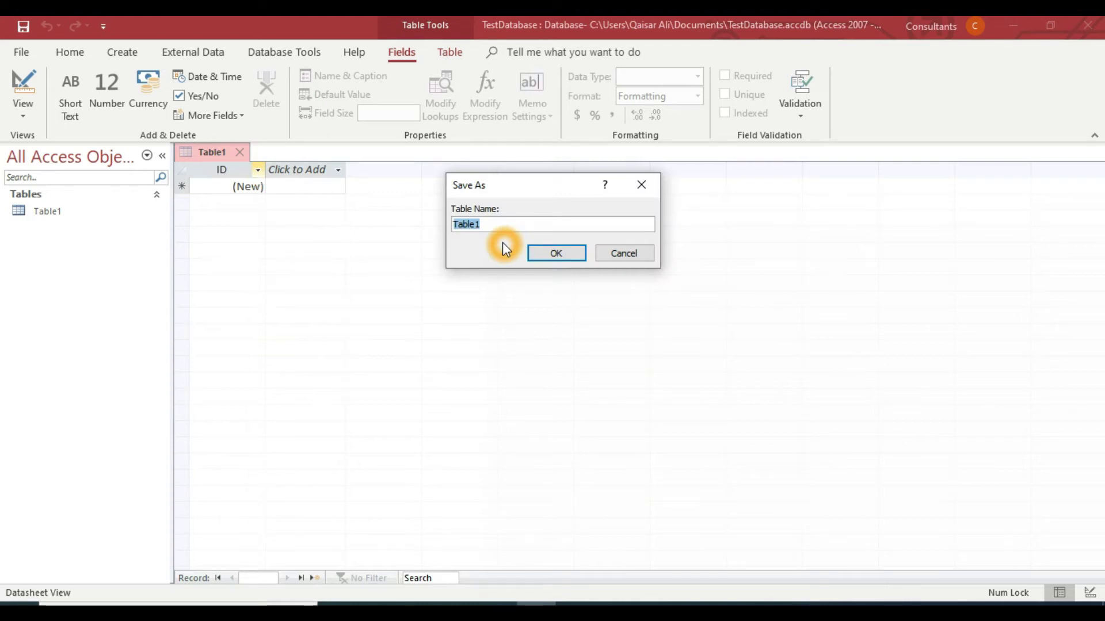
text(tblFirstTable)
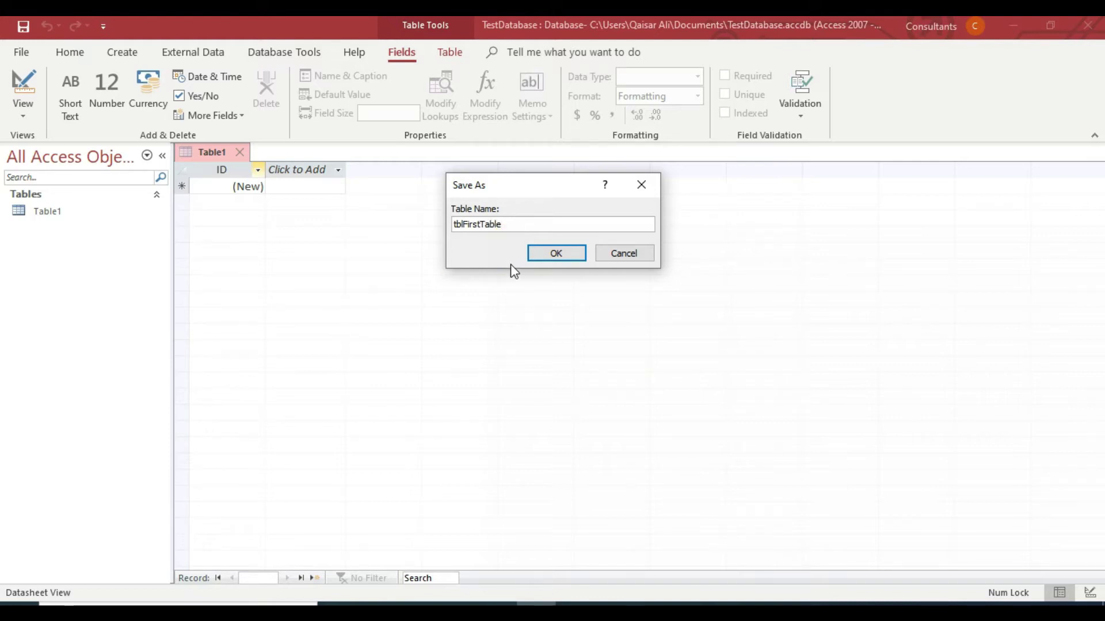
click(556, 252)
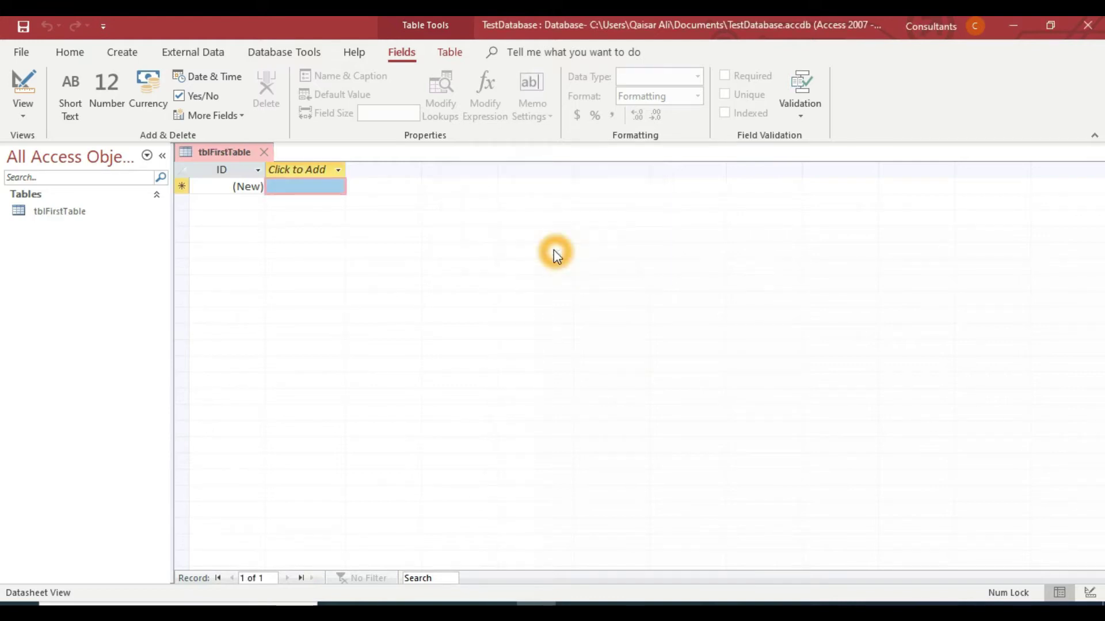
- Show the context menu for the tblFirstTable tab, with its save, close and view commands
click(121, 256)
right_click(232, 154)
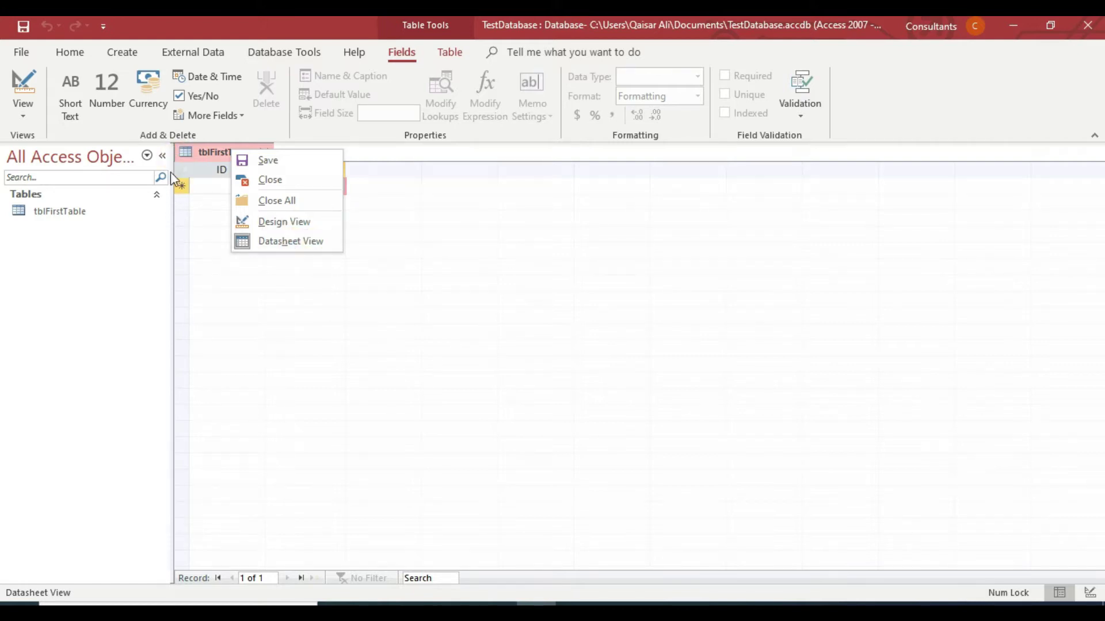
click(26, 104)
click(24, 118)
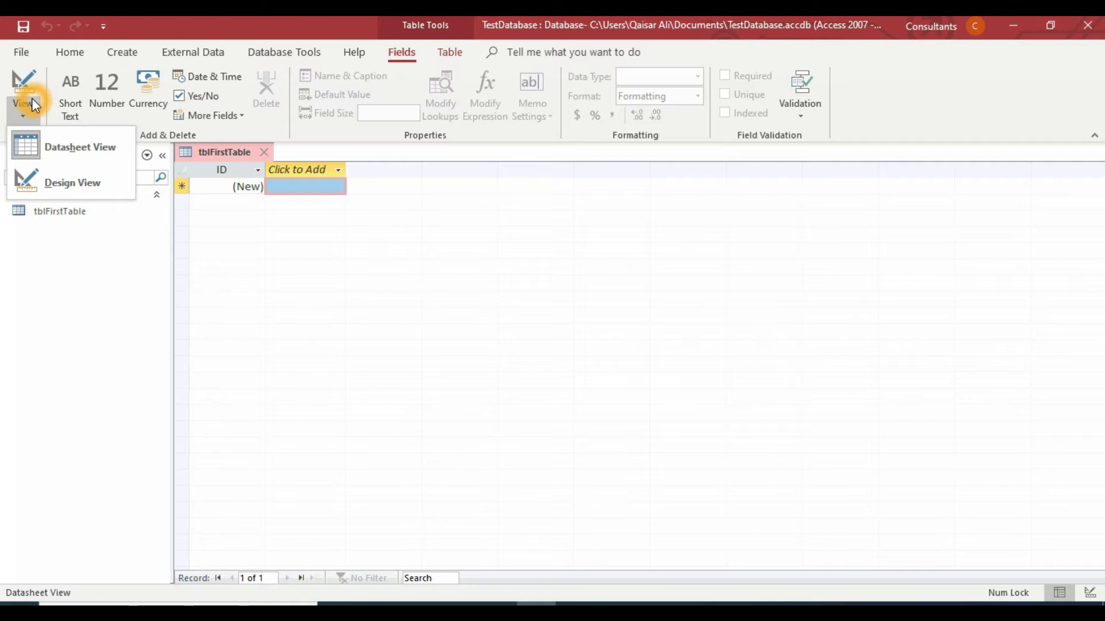
click(407, 63)
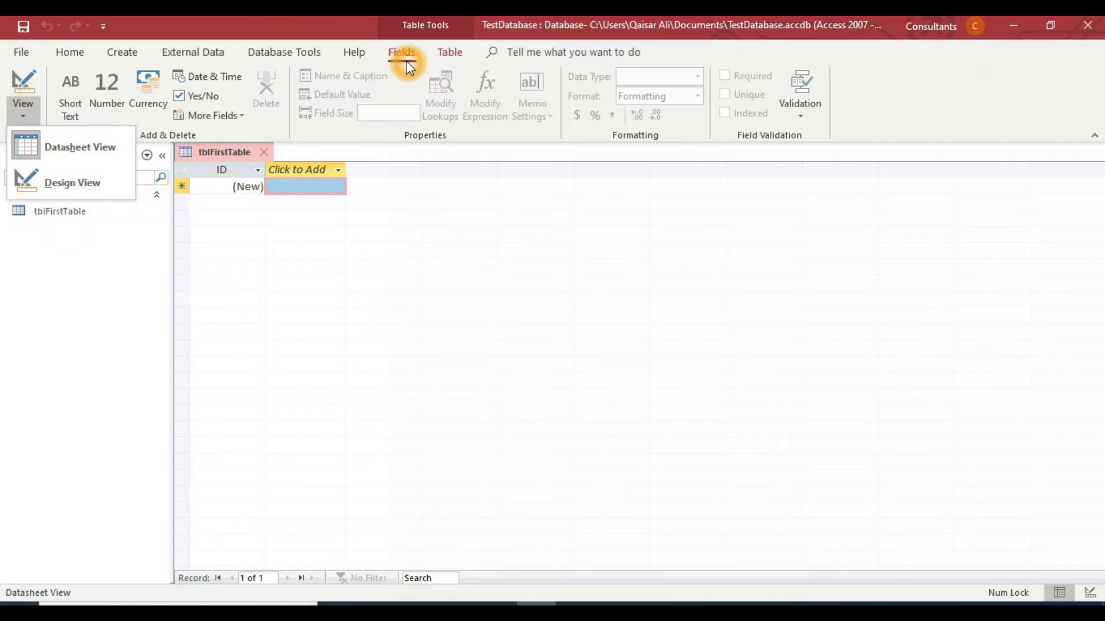
click(81, 147)
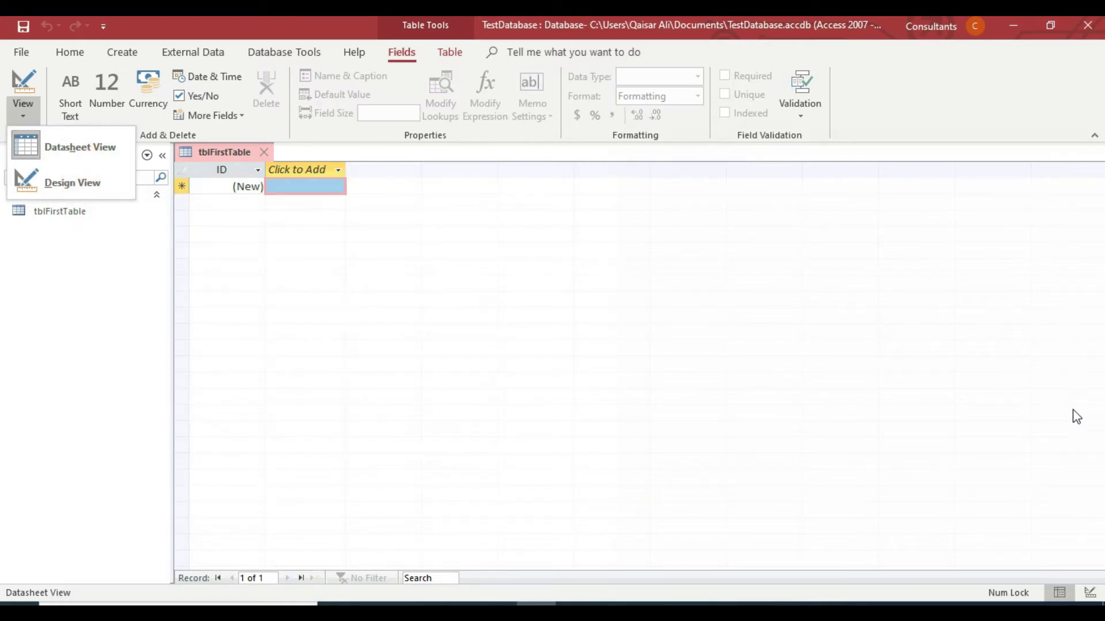
click(1090, 594)
click(1061, 594)
right_click(219, 149)
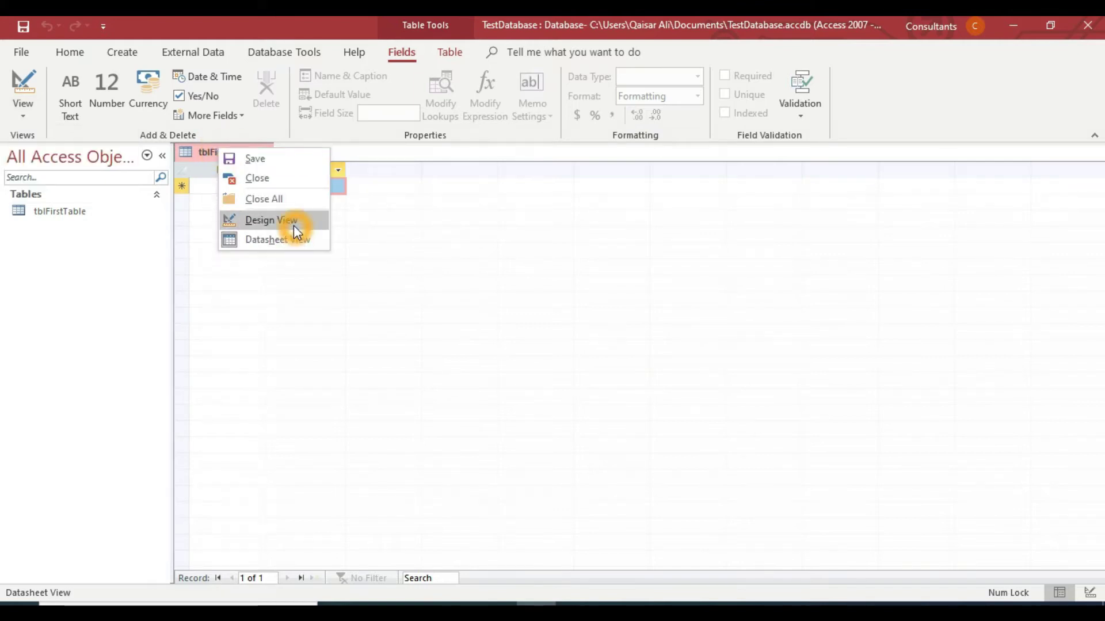
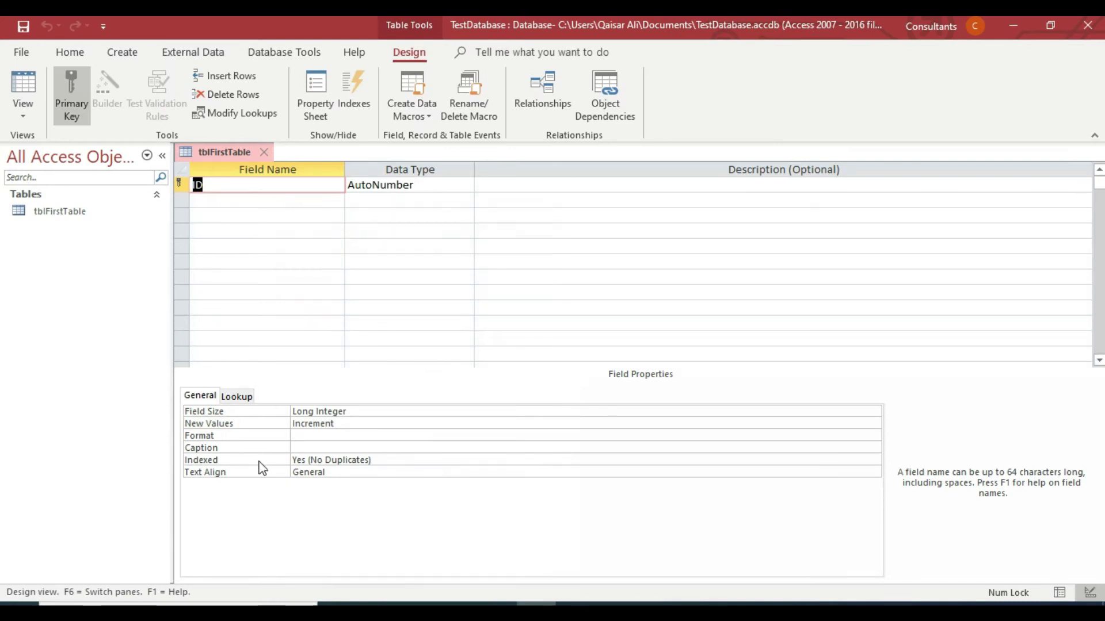
- Turn off the primary key on the ID field and select the ID field name for renaming
click(757, 364)
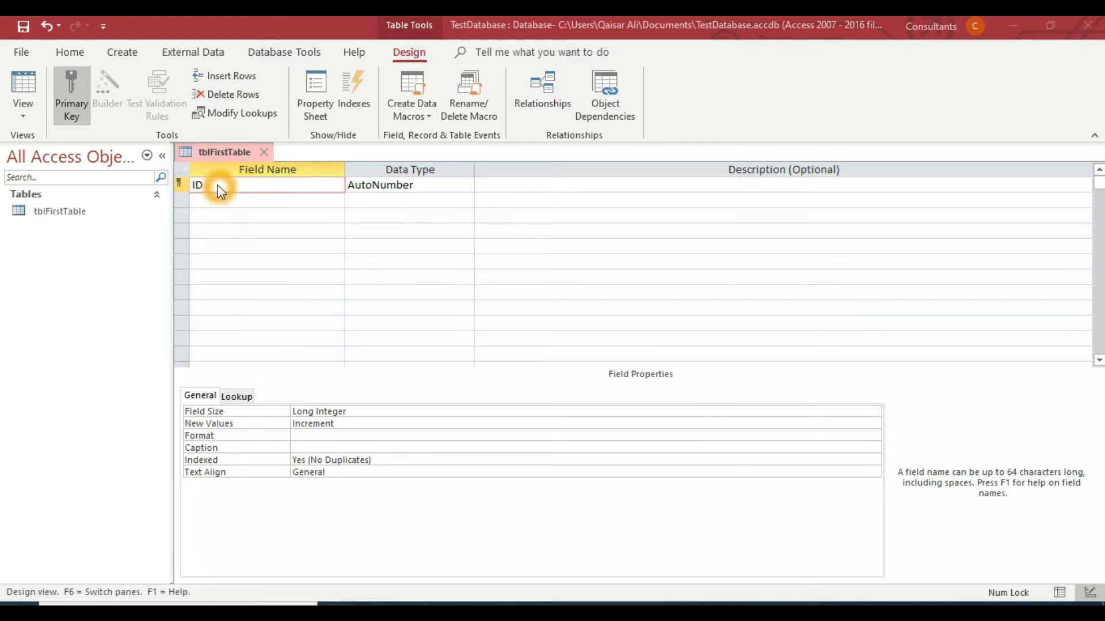
click(78, 106)
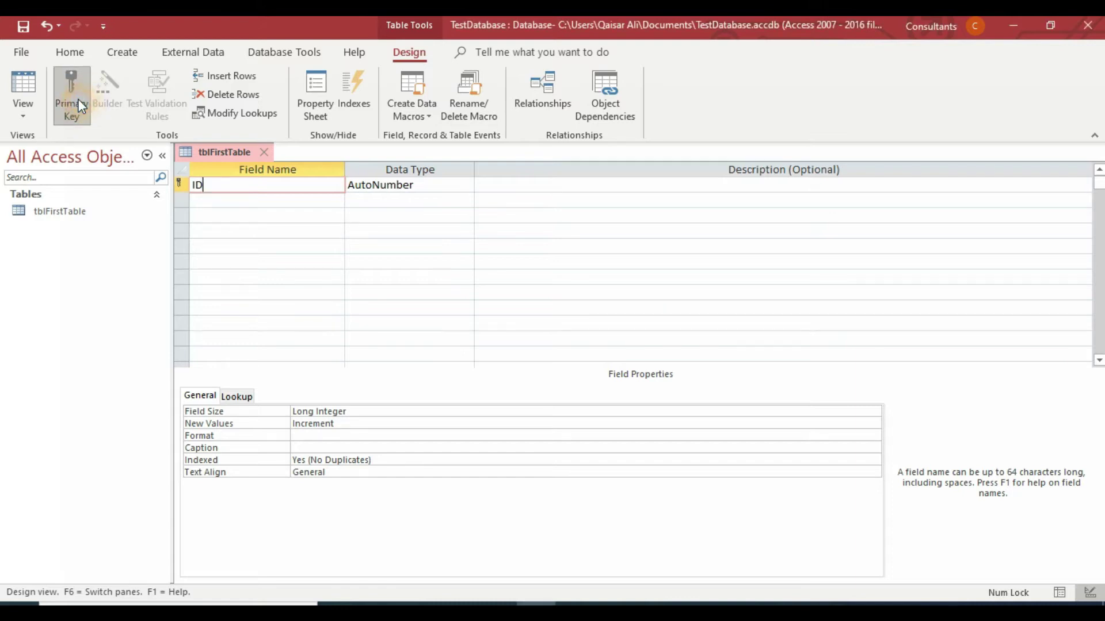
click(224, 189)
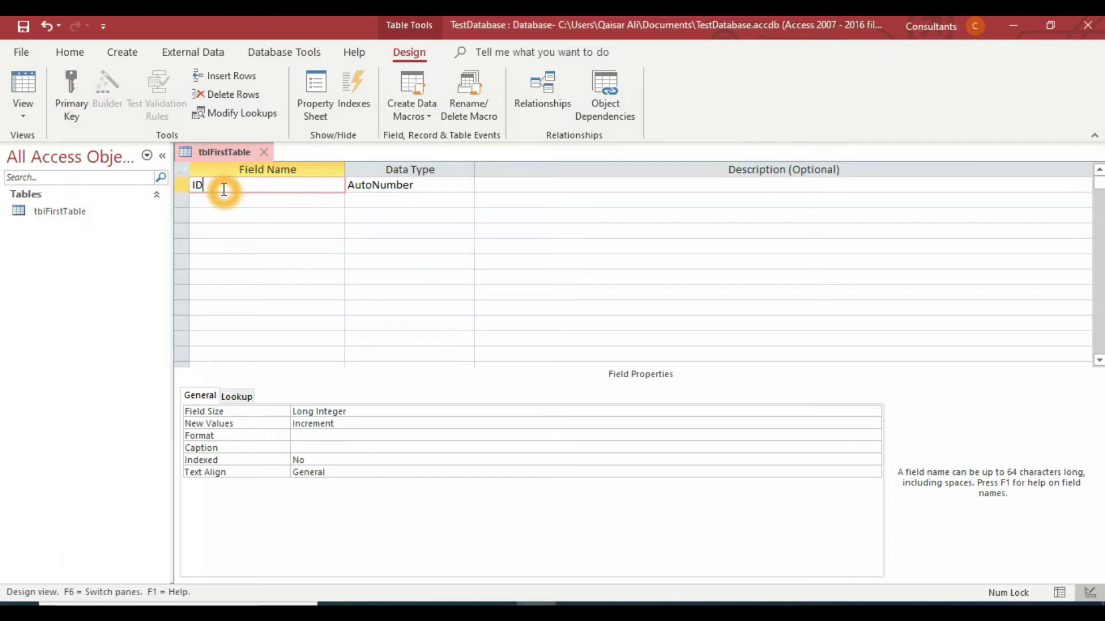
double_click(224, 189)
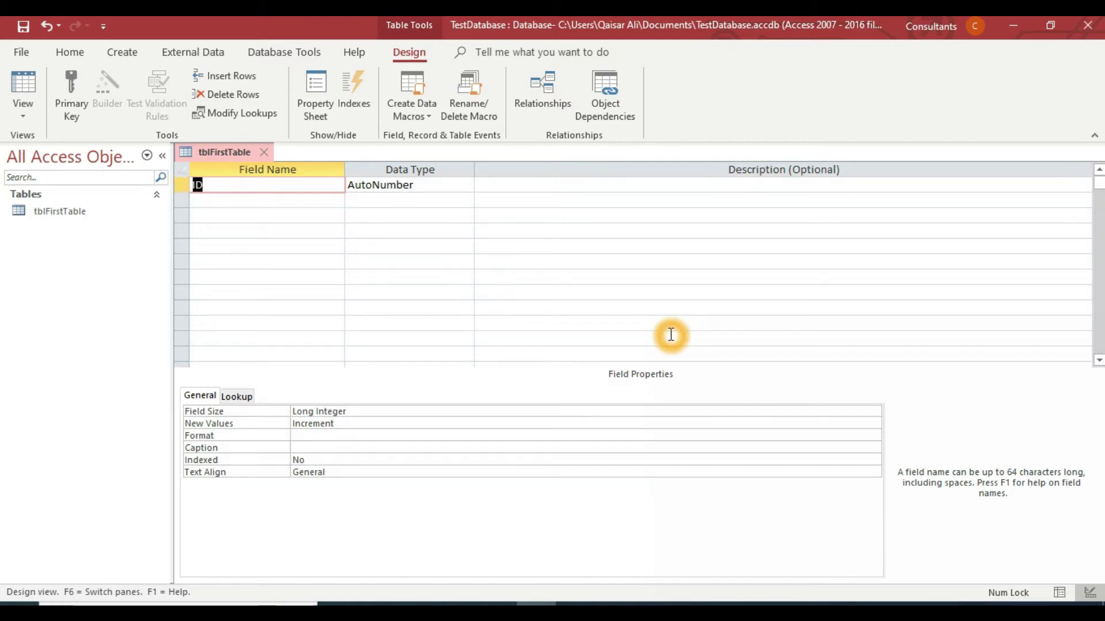
- Rename the ID field to TransactionDate
text(Trans)
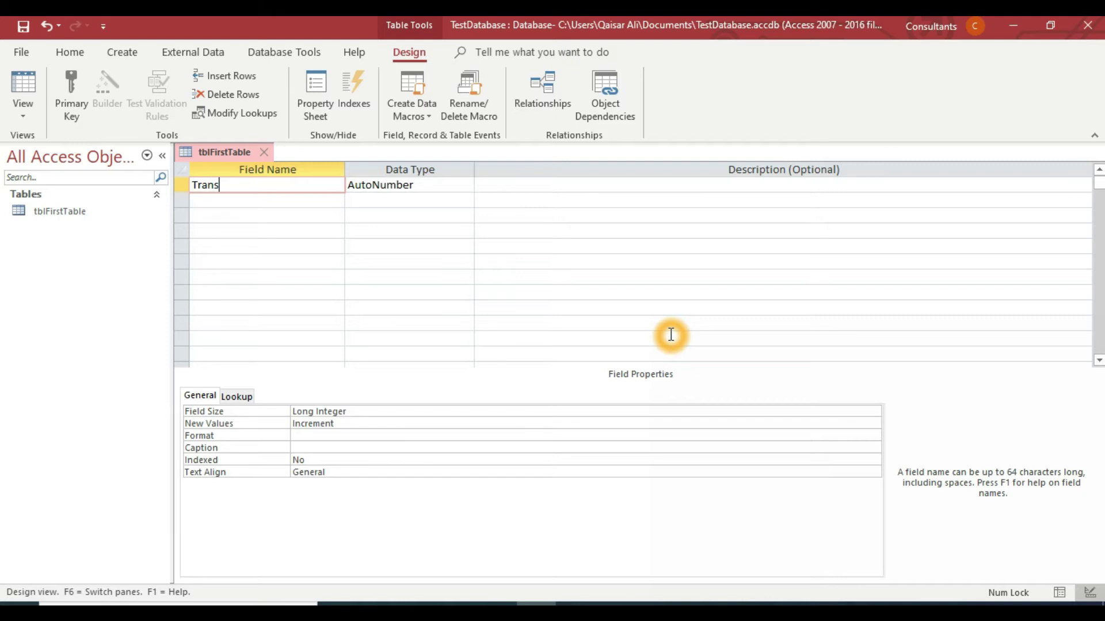
text(actionDate)
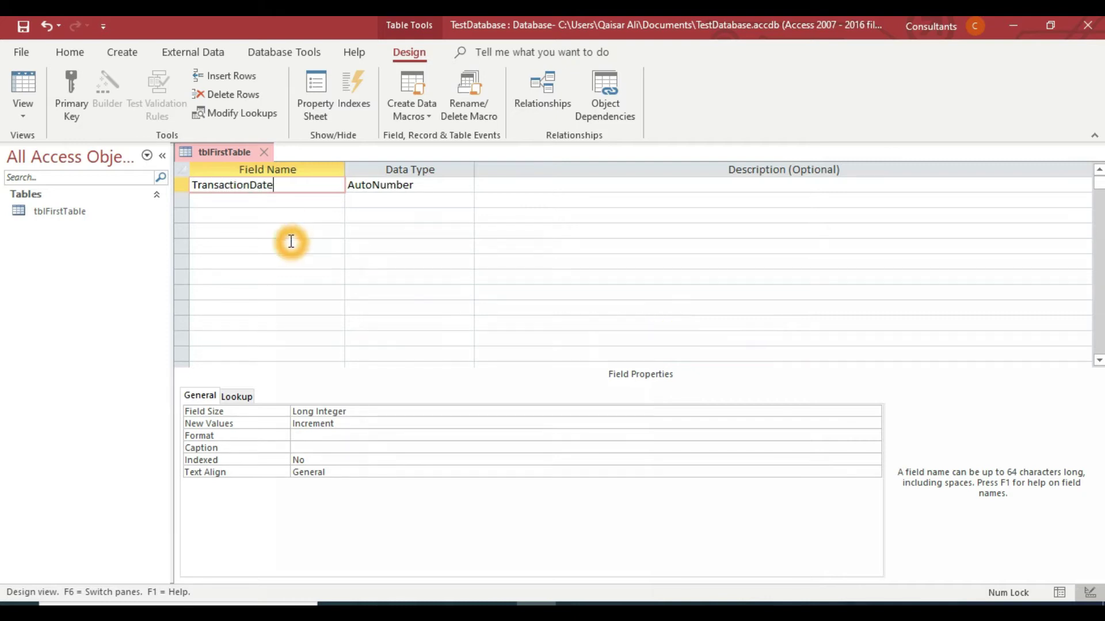
click(274, 187)
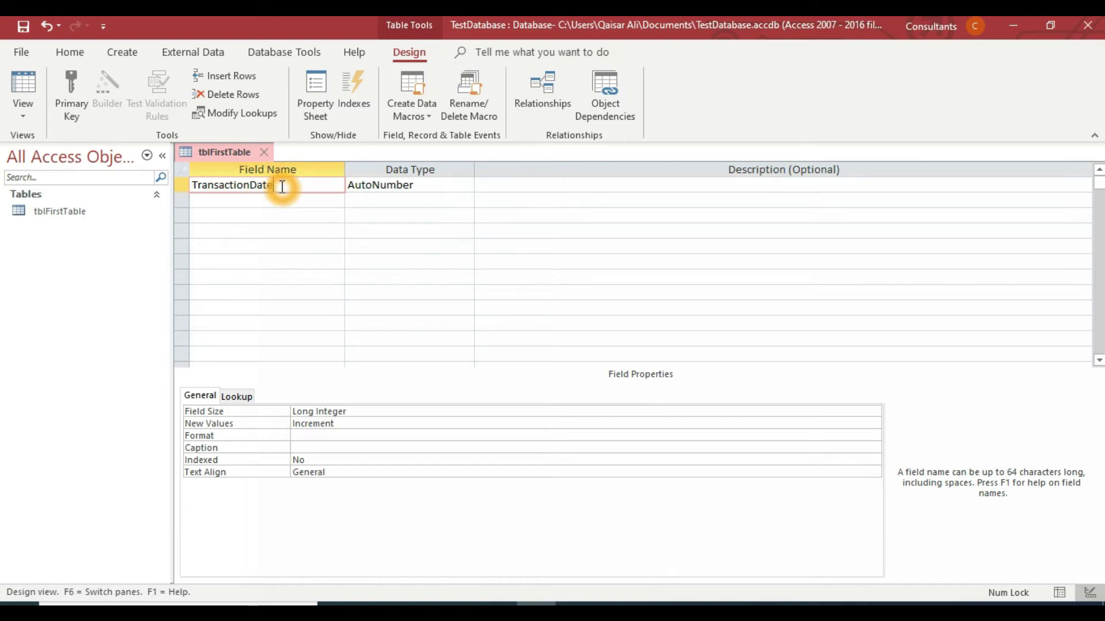
click(185, 186)
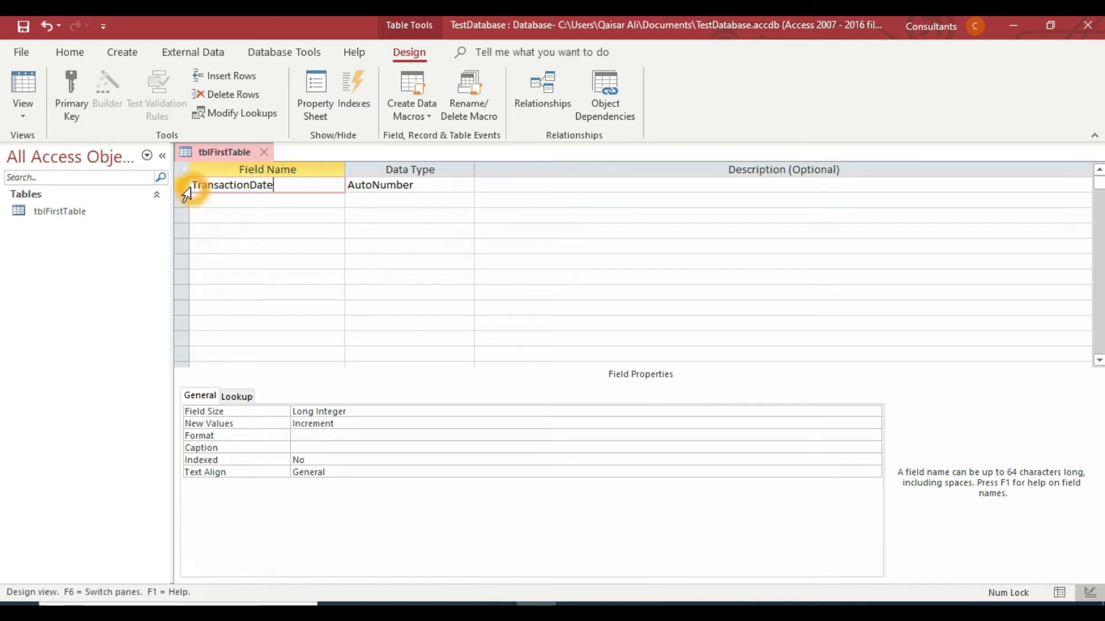
click(257, 187)
click(217, 202)
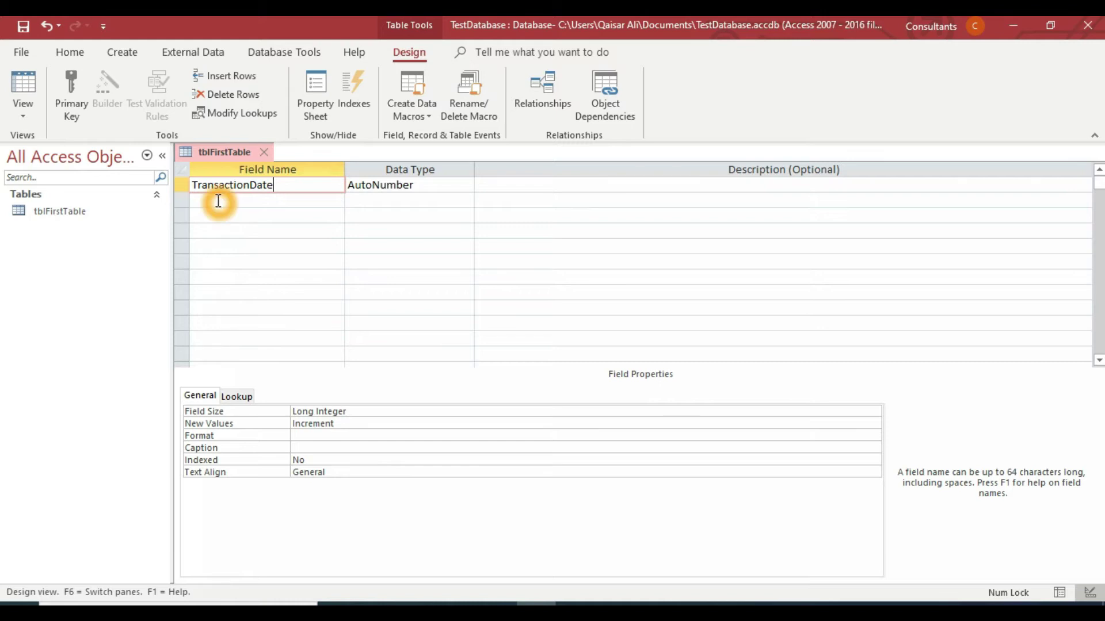
click(249, 189)
click(358, 250)
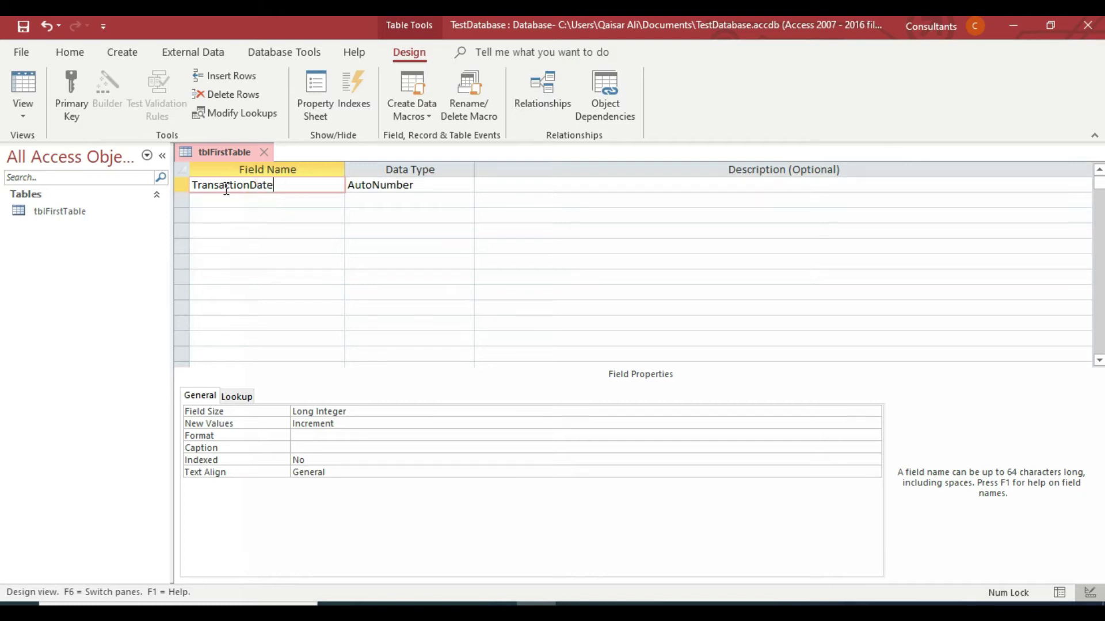
- Set TransactionDate's data type to Date/Time
click(413, 186)
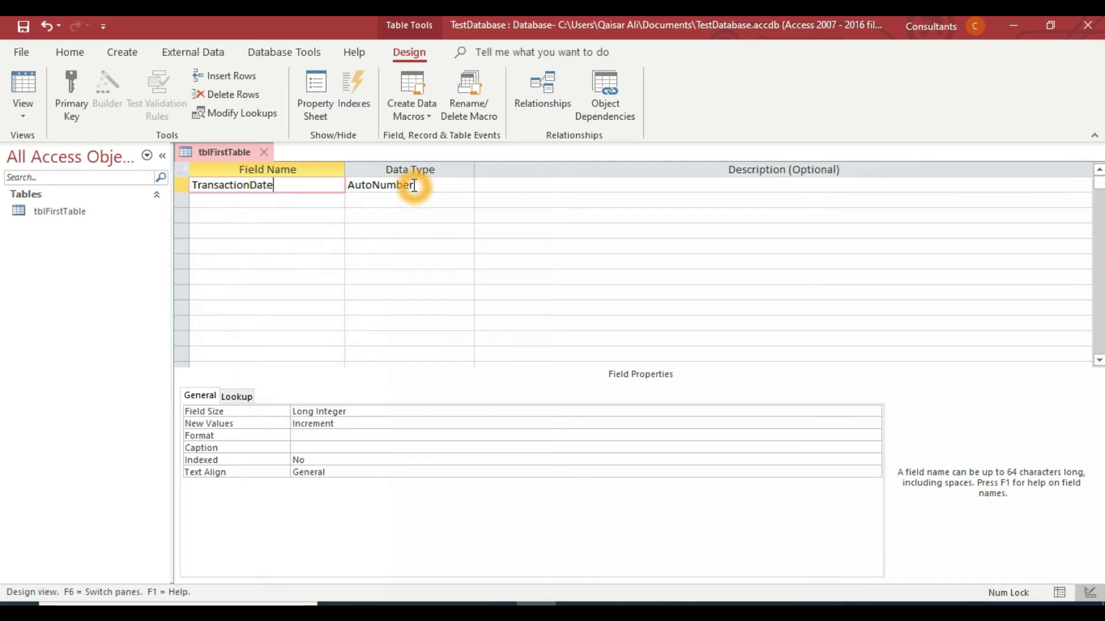
click(440, 190)
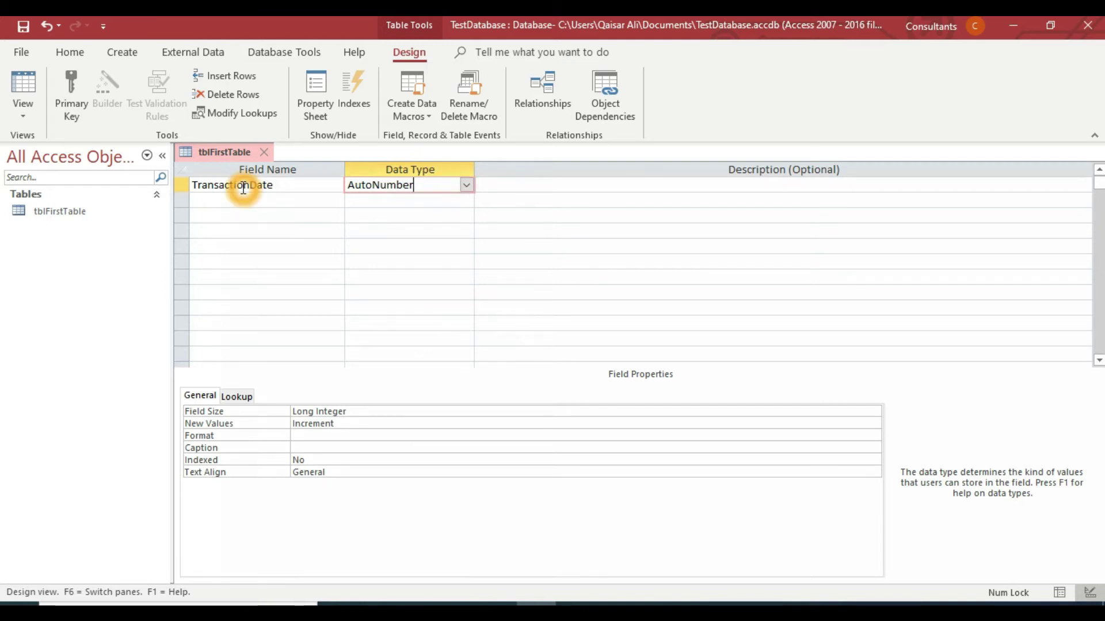
click(466, 186)
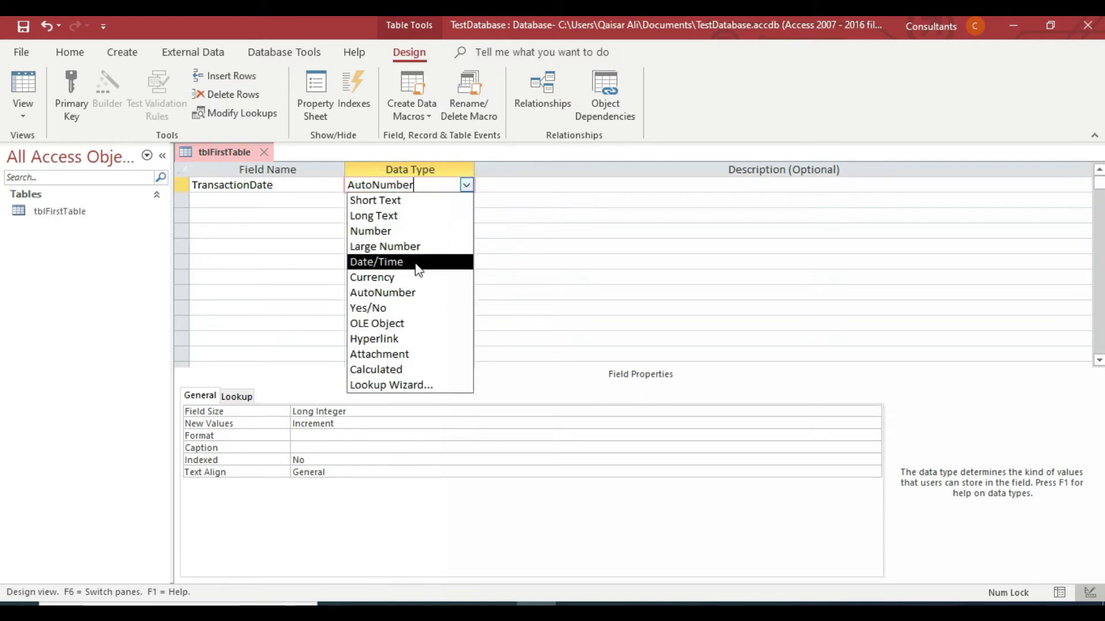
click(415, 264)
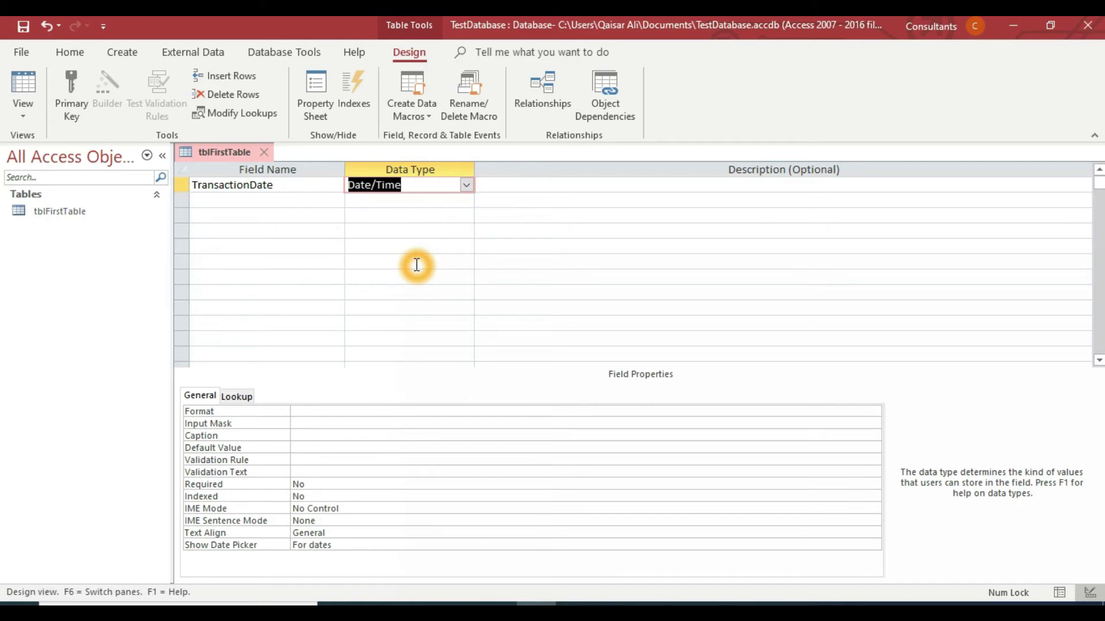
click(289, 188)
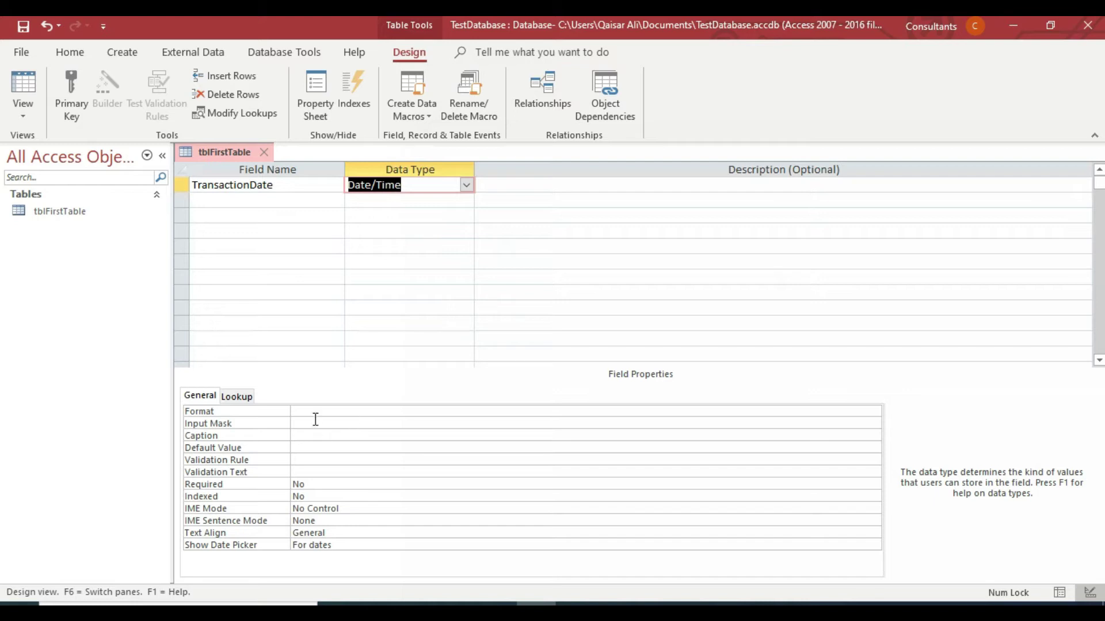
- Set the Format property of TransactionDate to Short Date
click(312, 412)
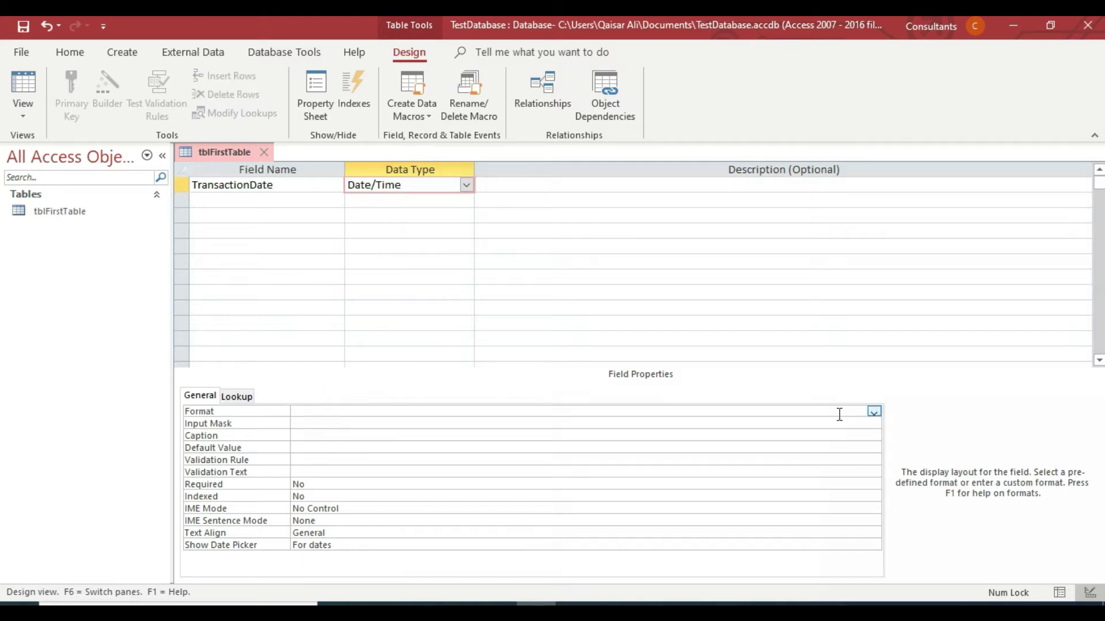
click(874, 411)
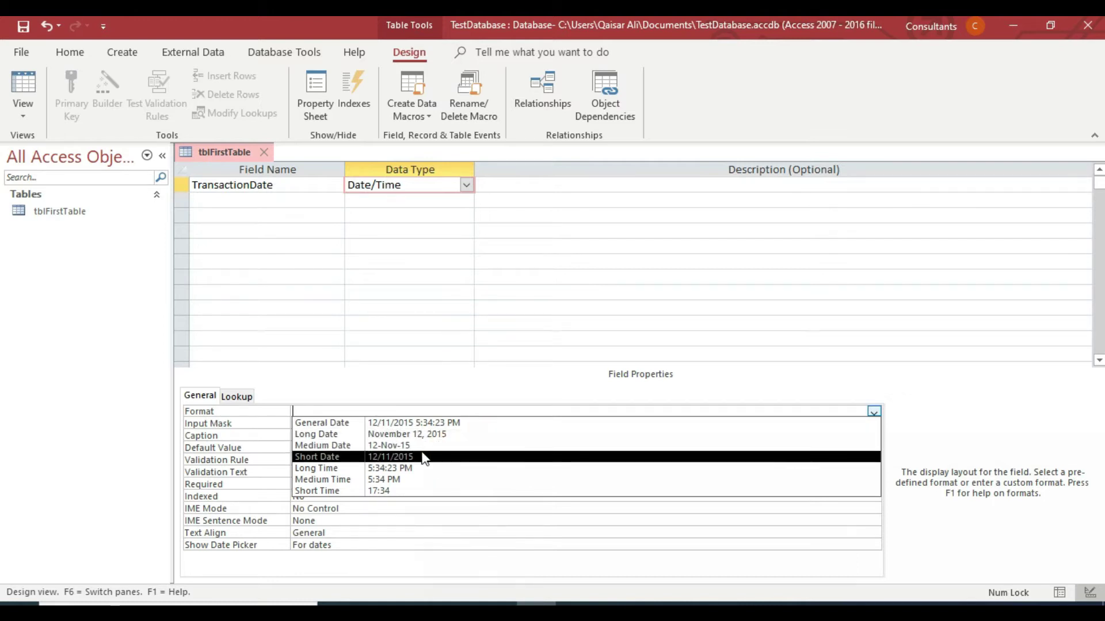
click(392, 457)
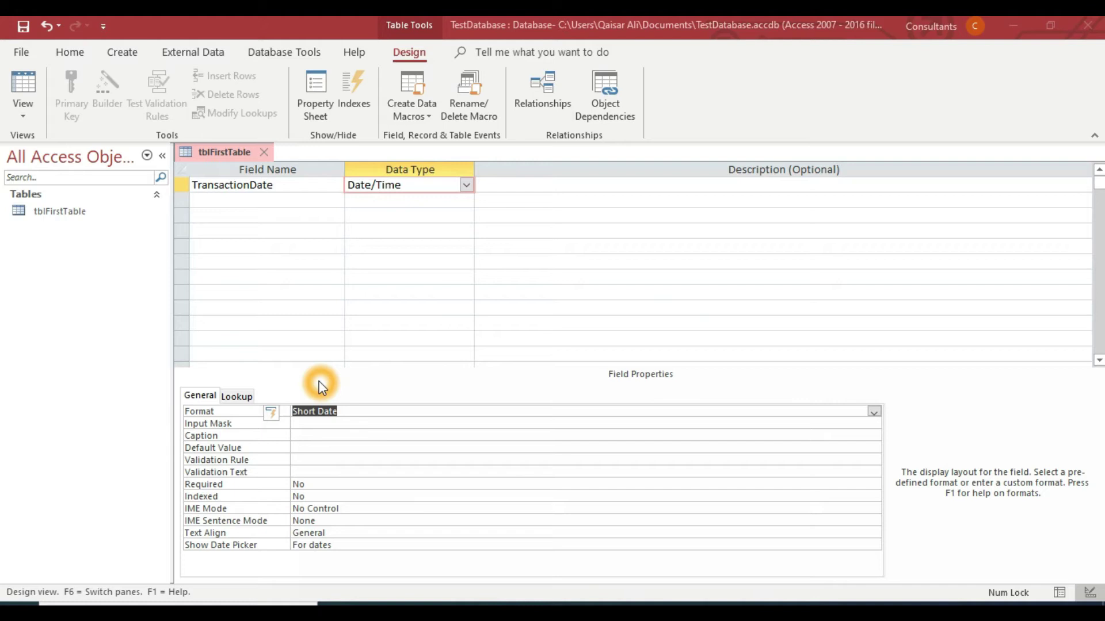
click(320, 386)
click(259, 489)
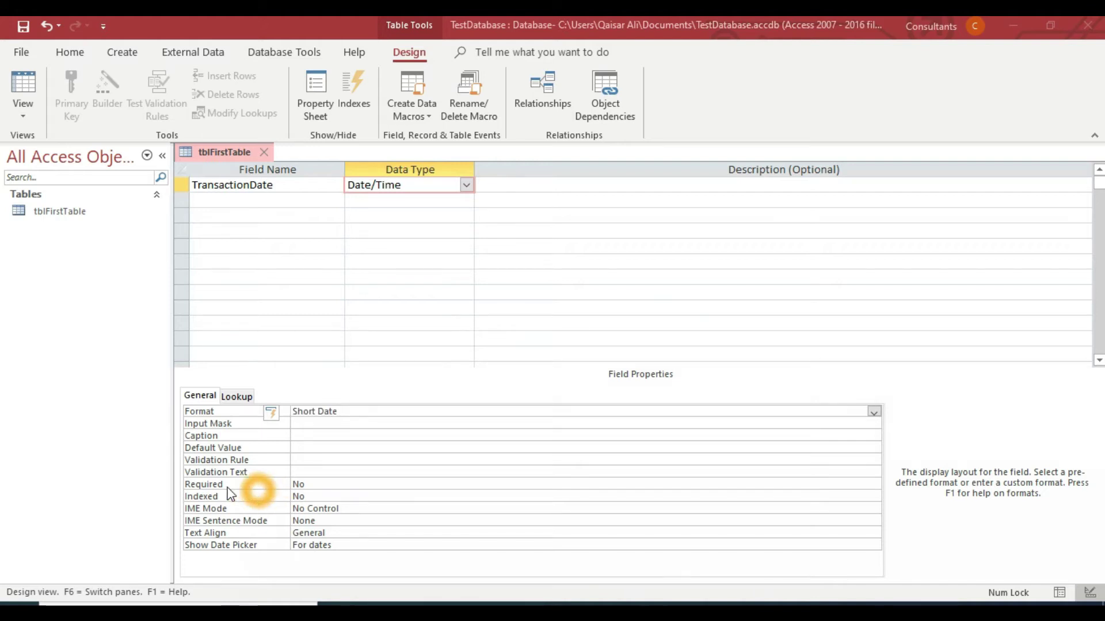
click(303, 448)
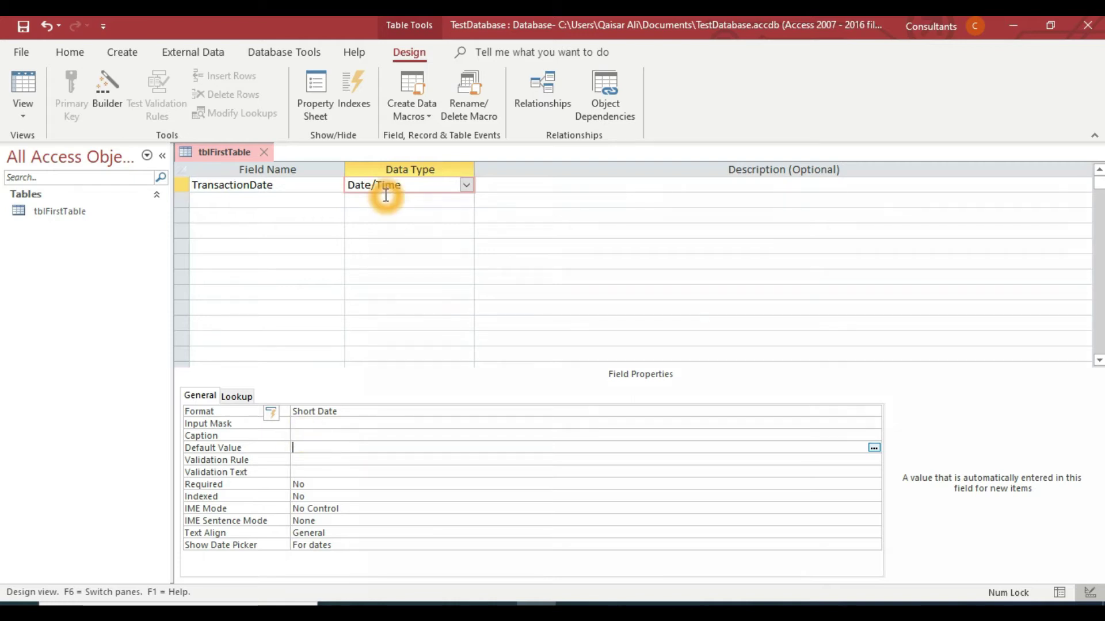
click(273, 185)
drag(274, 185, 182, 184)
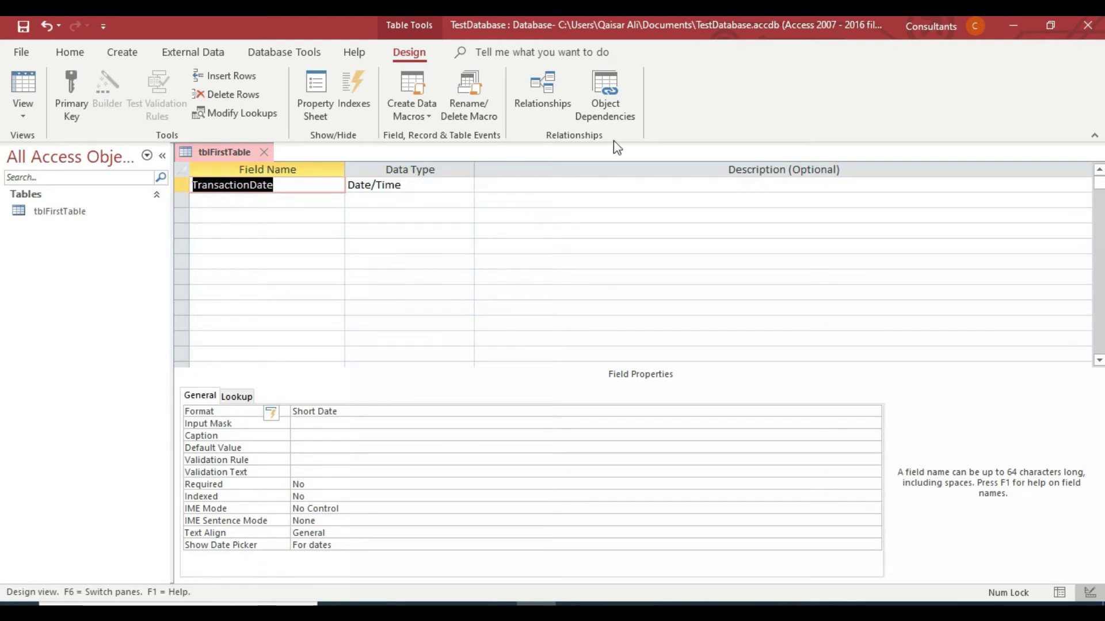
- Add FirstName and LastName as Short Text fields below TransactionDate
click(525, 188)
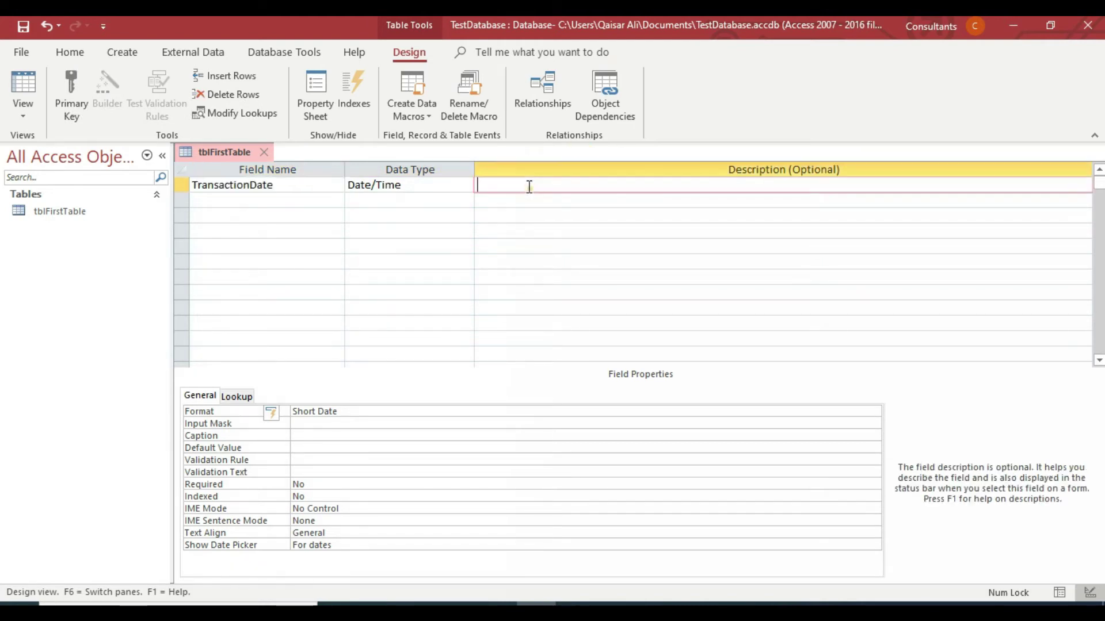
click(788, 189)
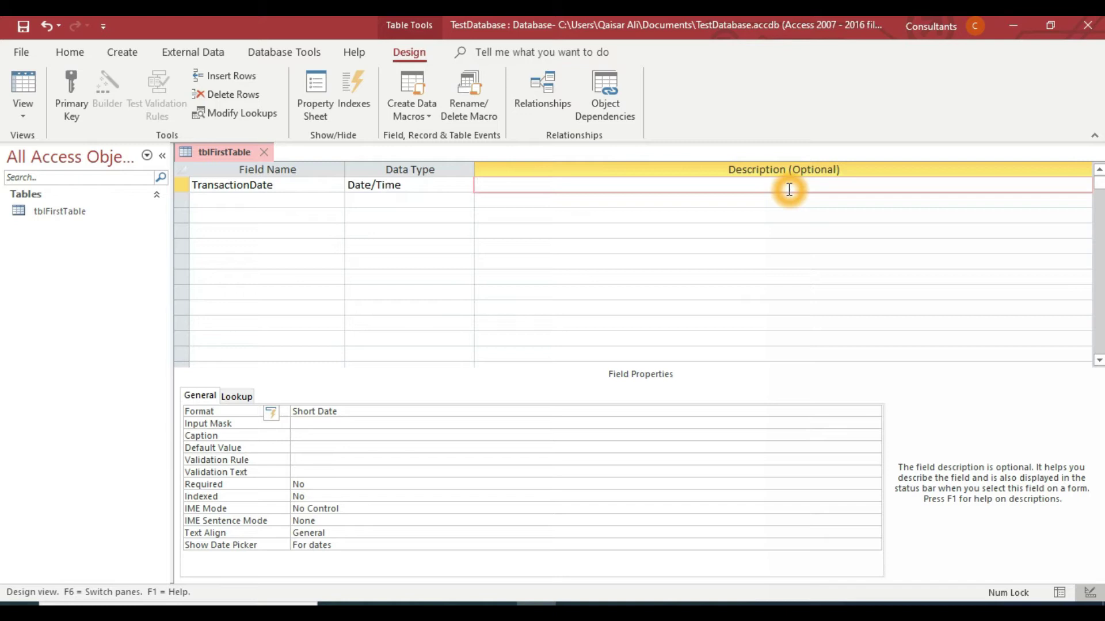
click(243, 209)
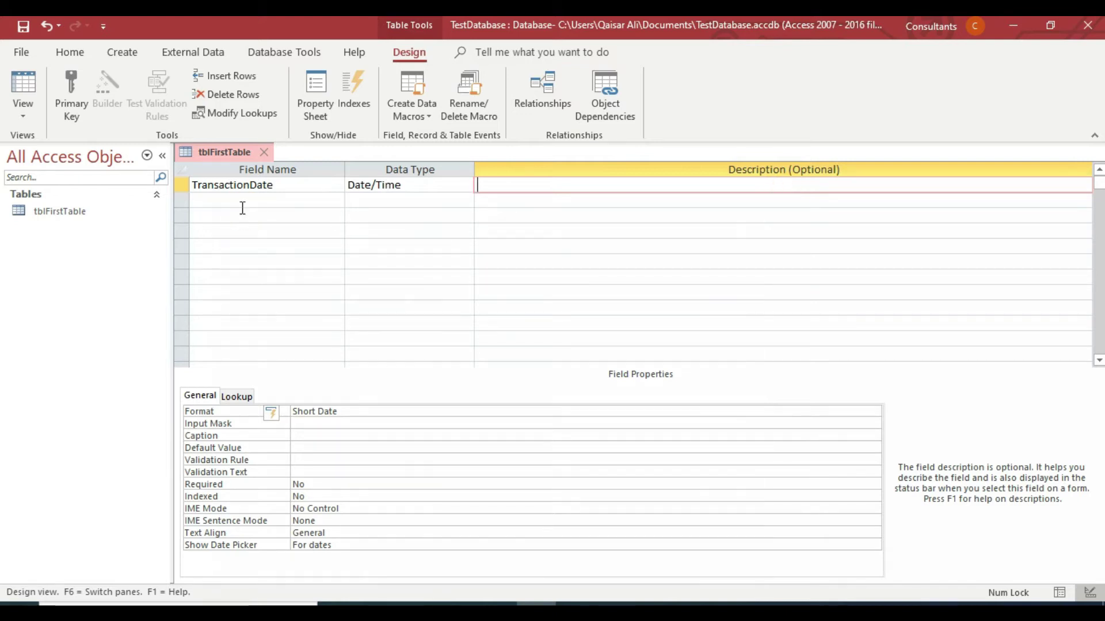
click(240, 199)
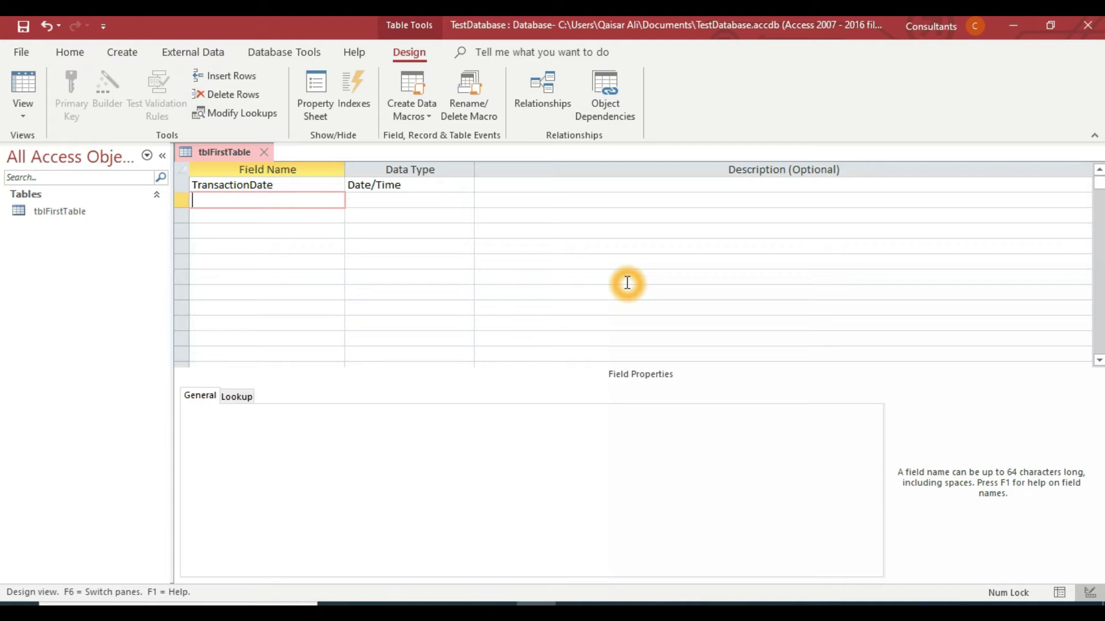
text(FirstName)
key(Tab)
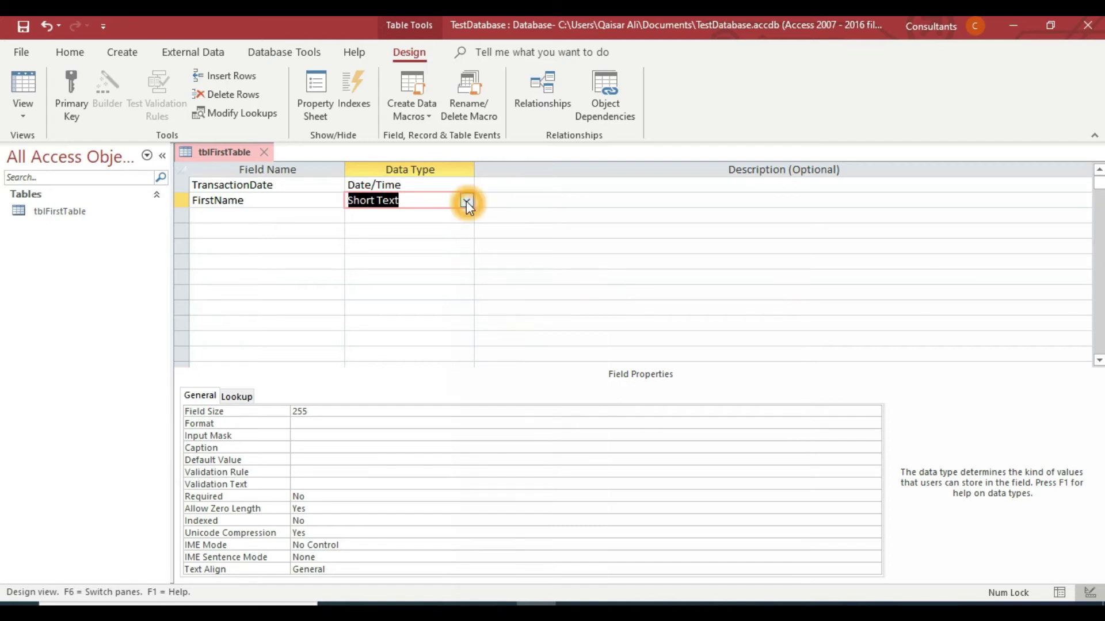
click(202, 217)
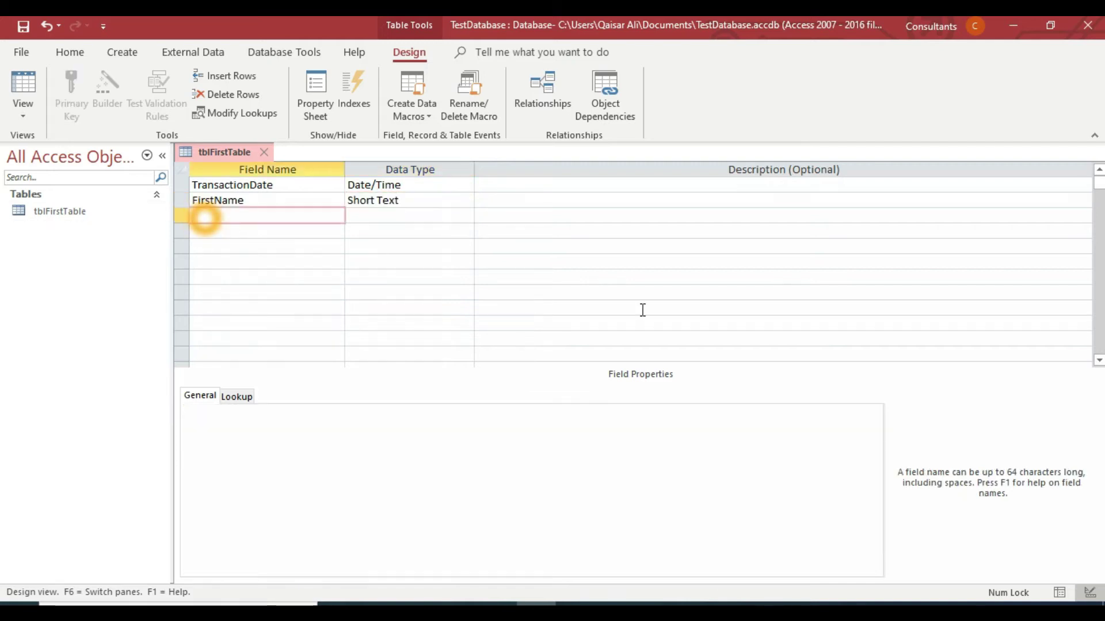
text(LastName)
key(Tab)
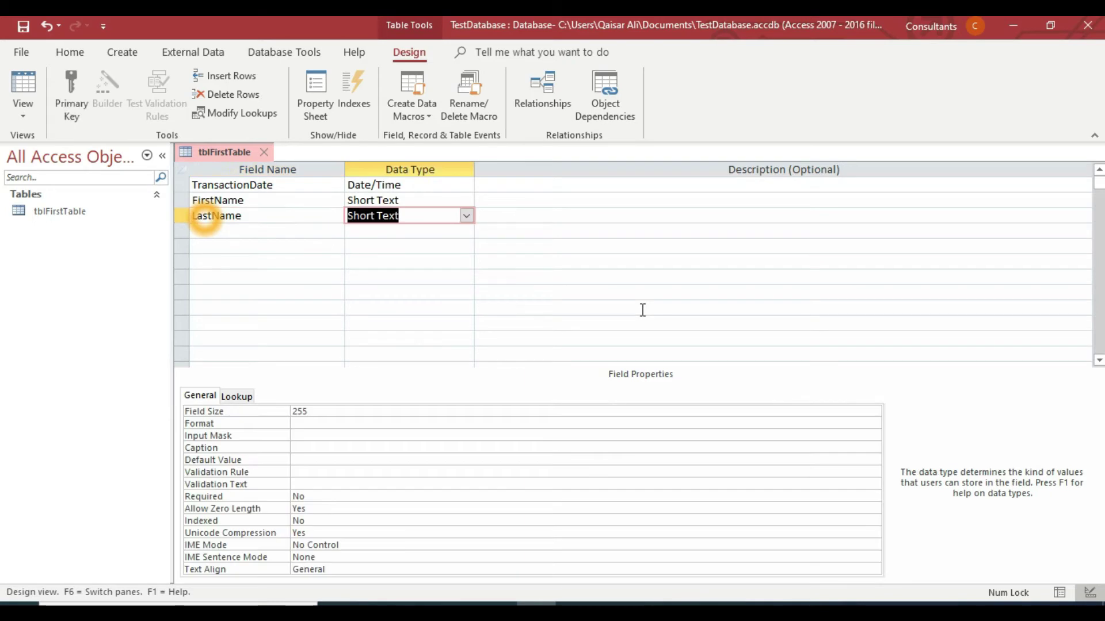
key(Tab)
key(Tab)
- Add a Quantity field with the Number data type
text(Qua)
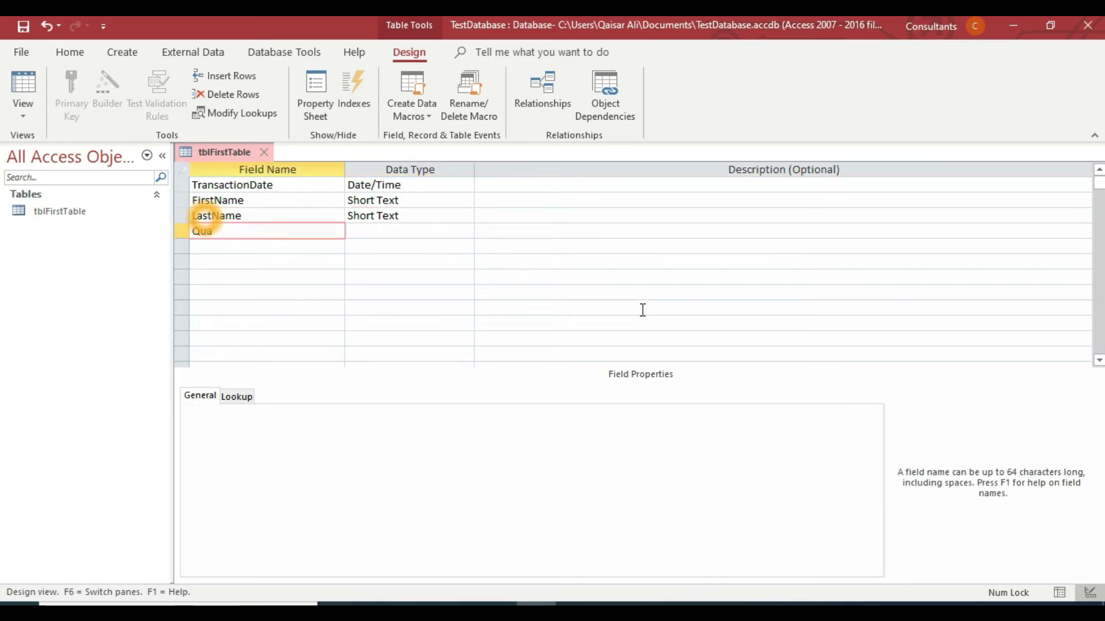
text(ntity)
key(Tab)
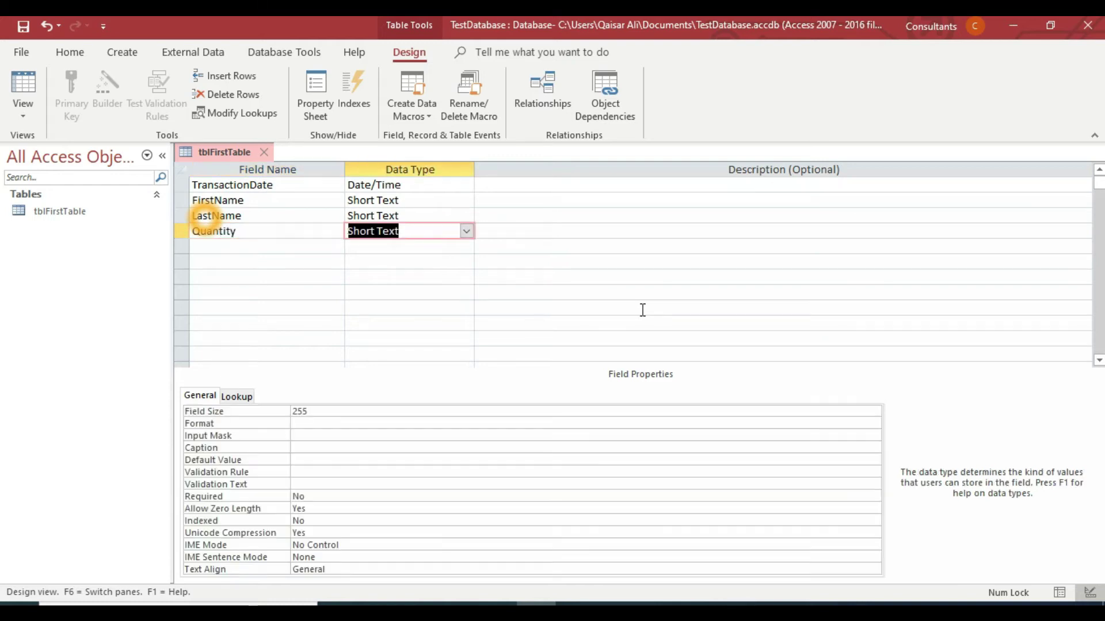
text(Number)
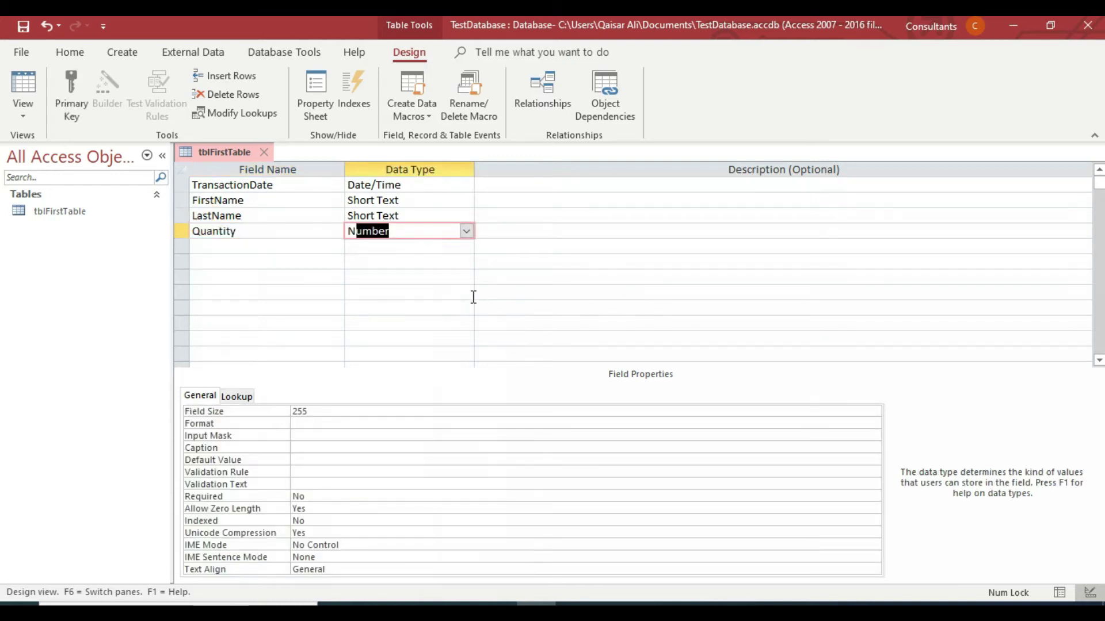
click(407, 245)
click(411, 237)
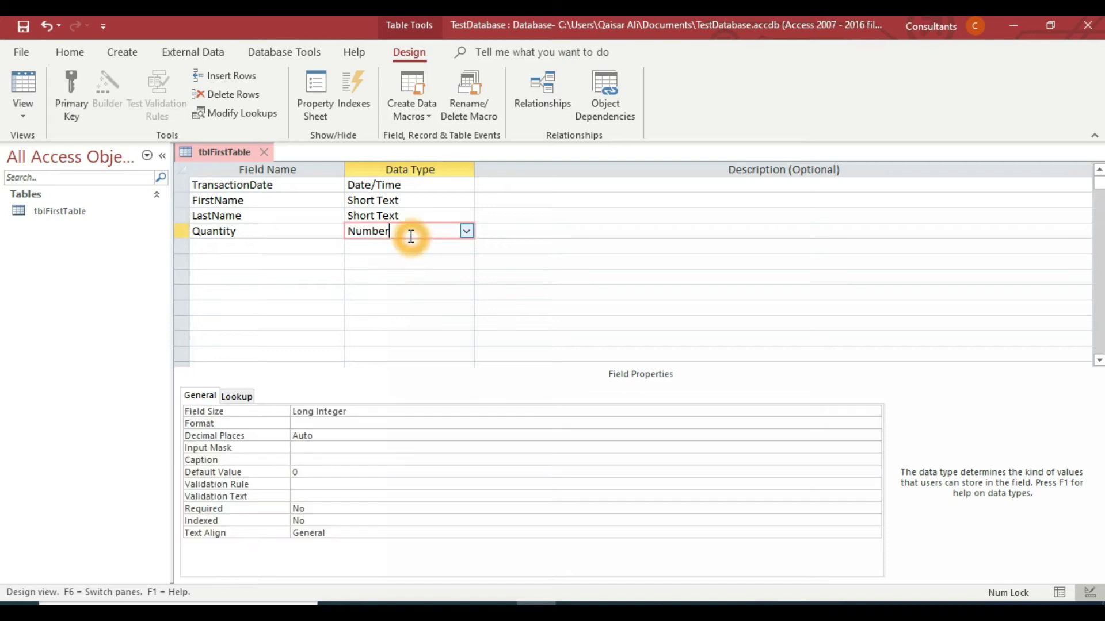
click(372, 408)
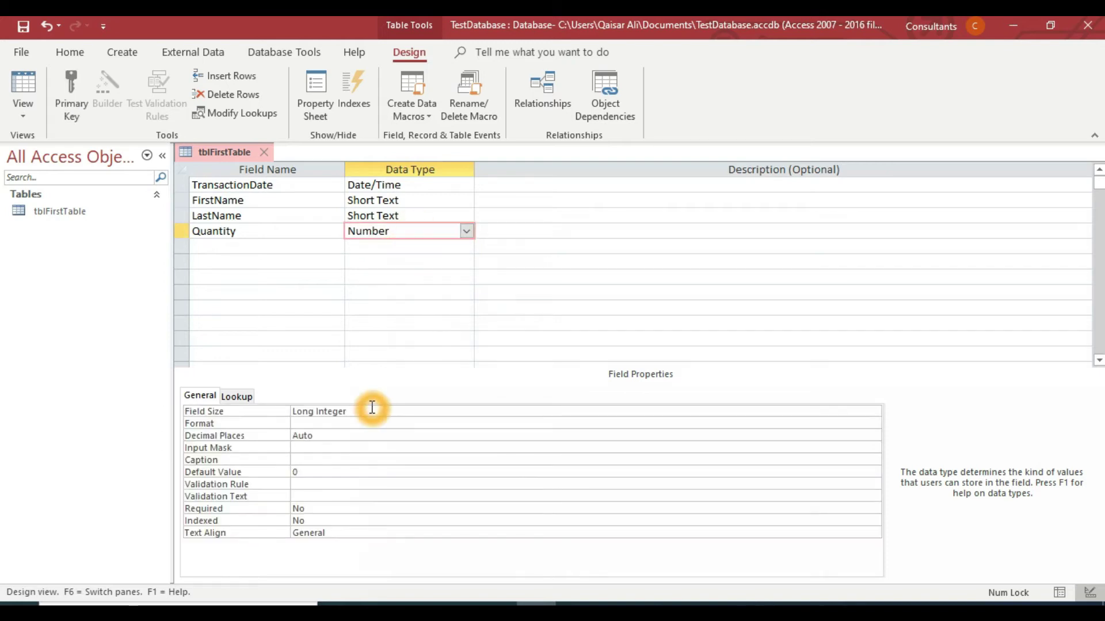
- Set Quantity's Field Size to Double
click(443, 240)
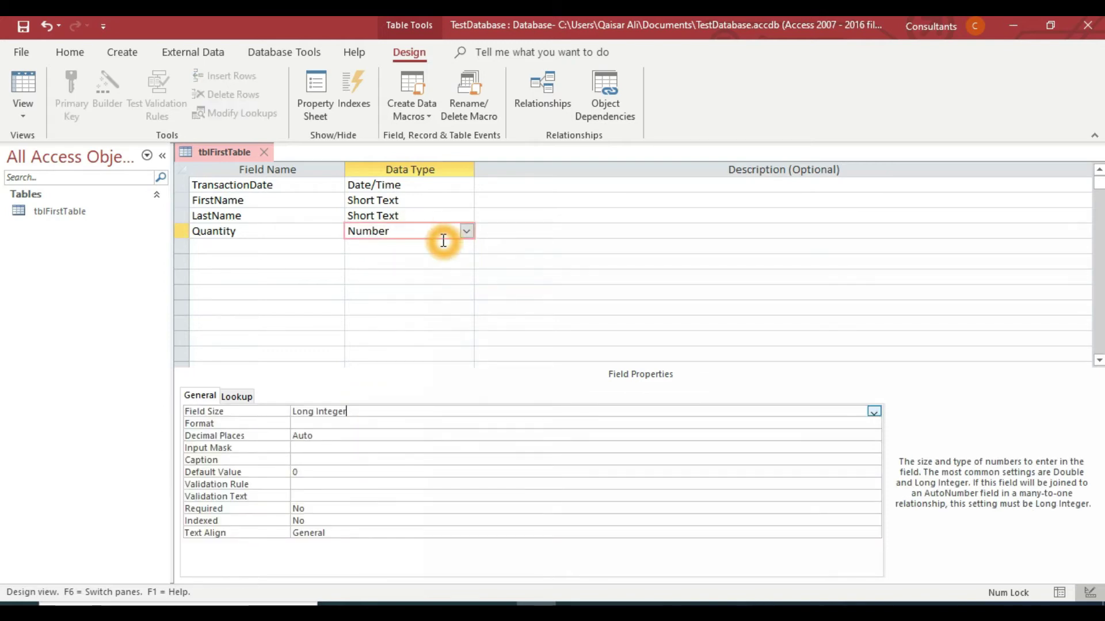
click(238, 411)
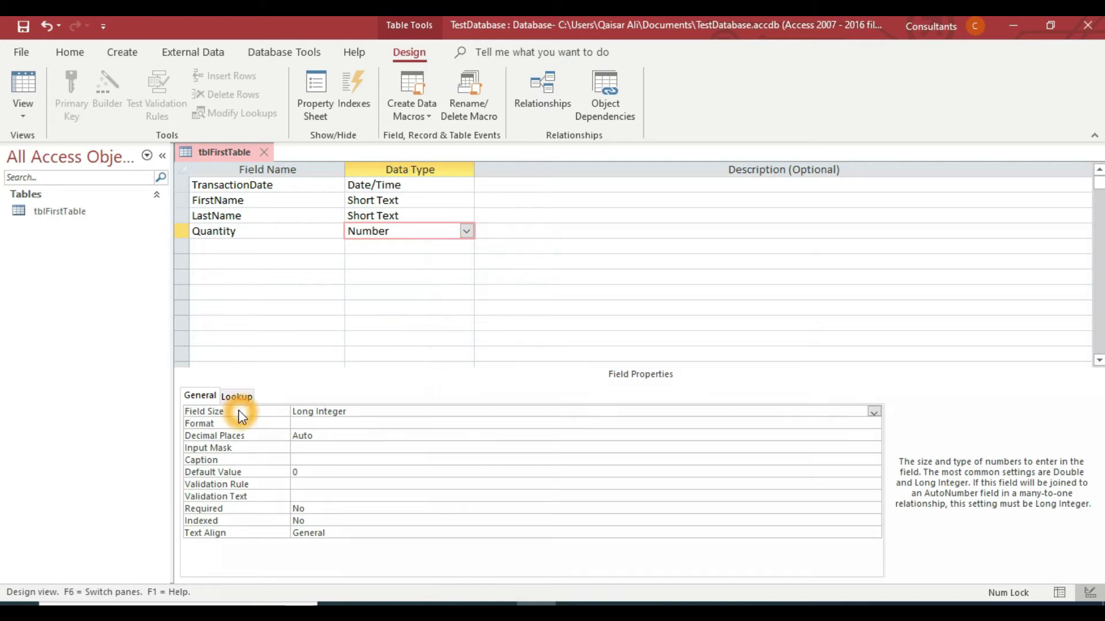
click(874, 412)
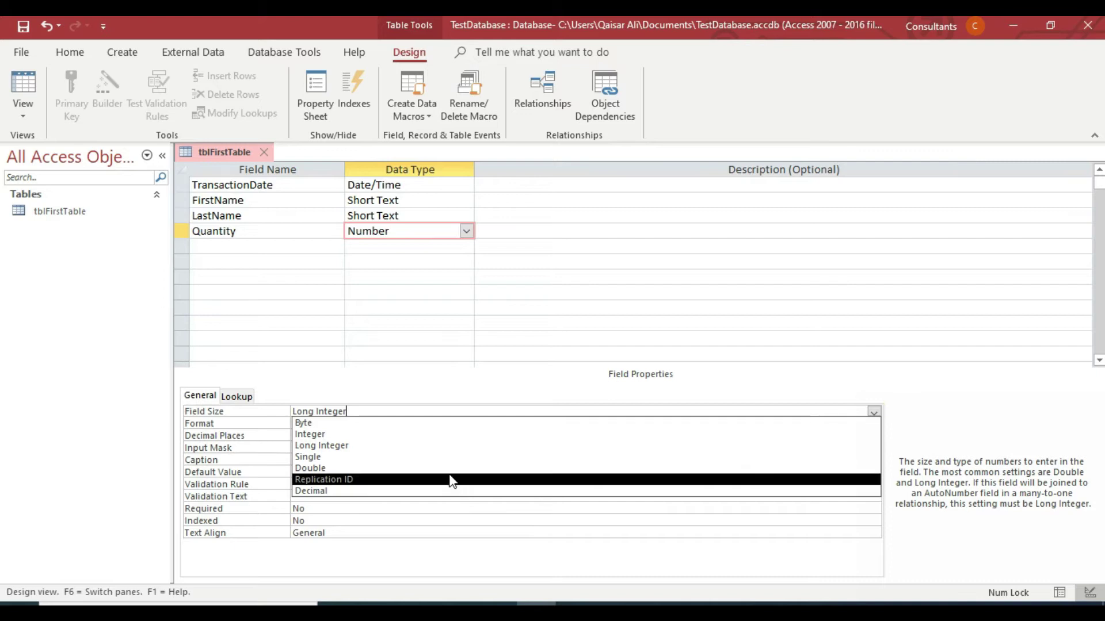
click(433, 440)
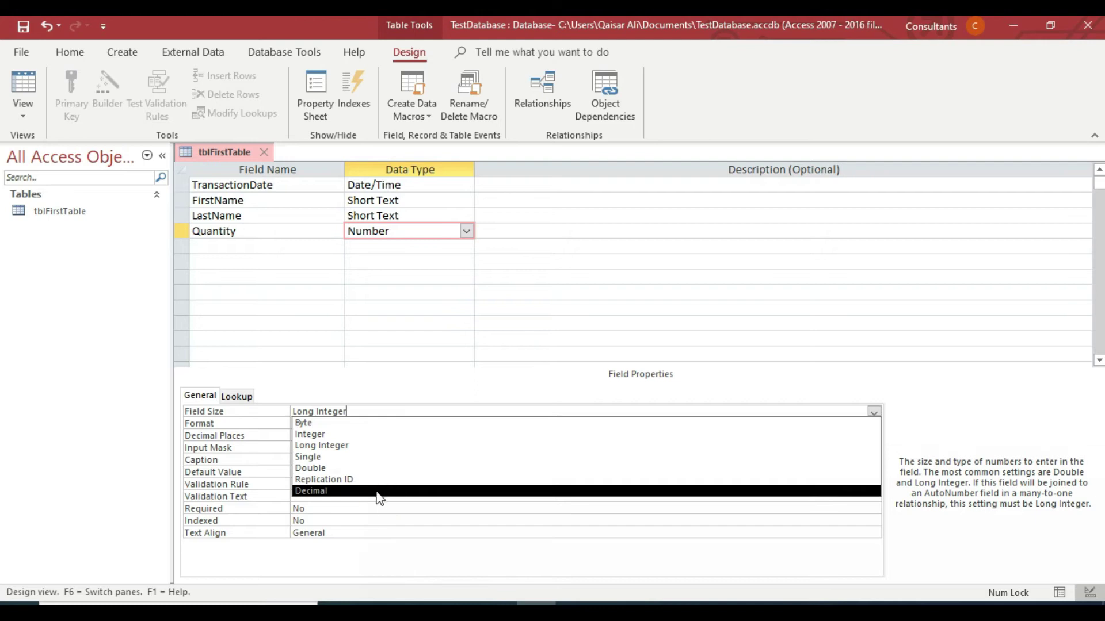
click(347, 470)
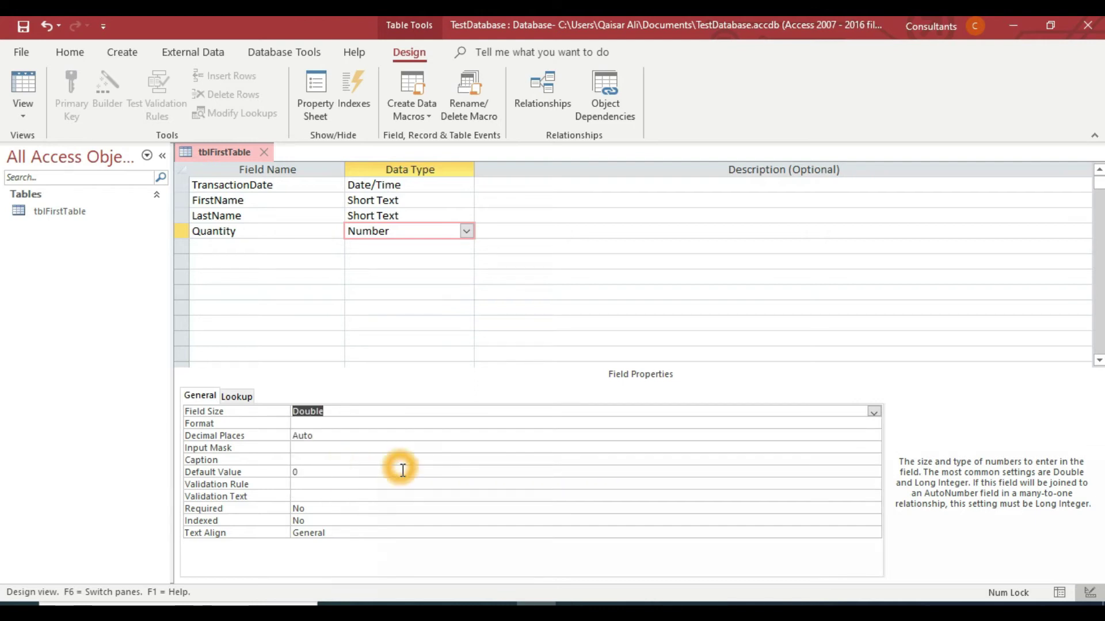
- Give Quantity Standard format and 0 decimal places
click(310, 423)
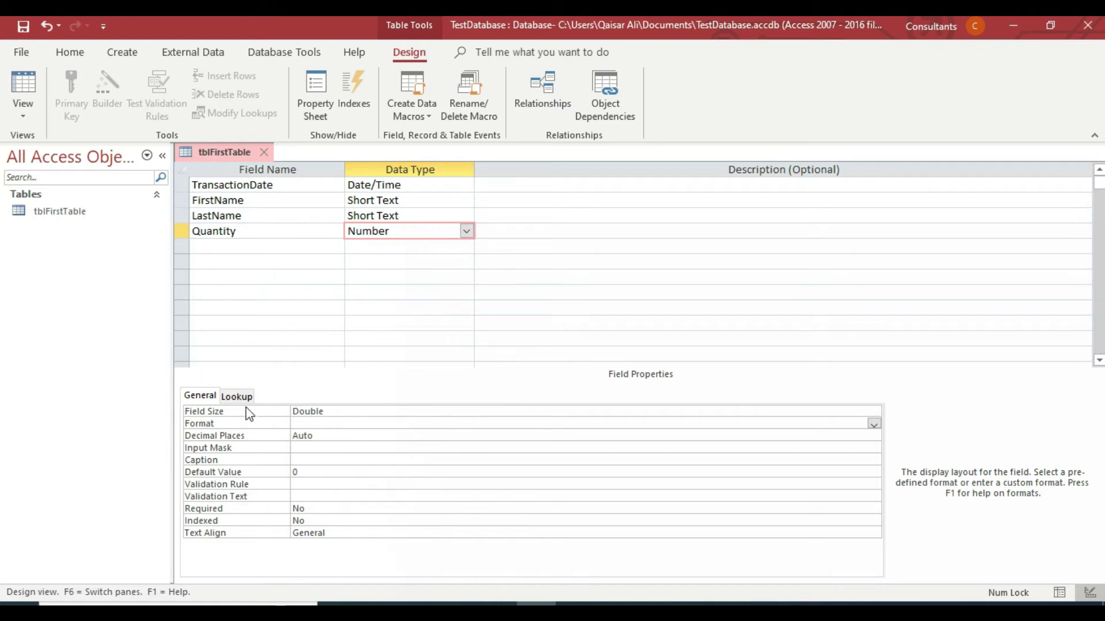
click(873, 425)
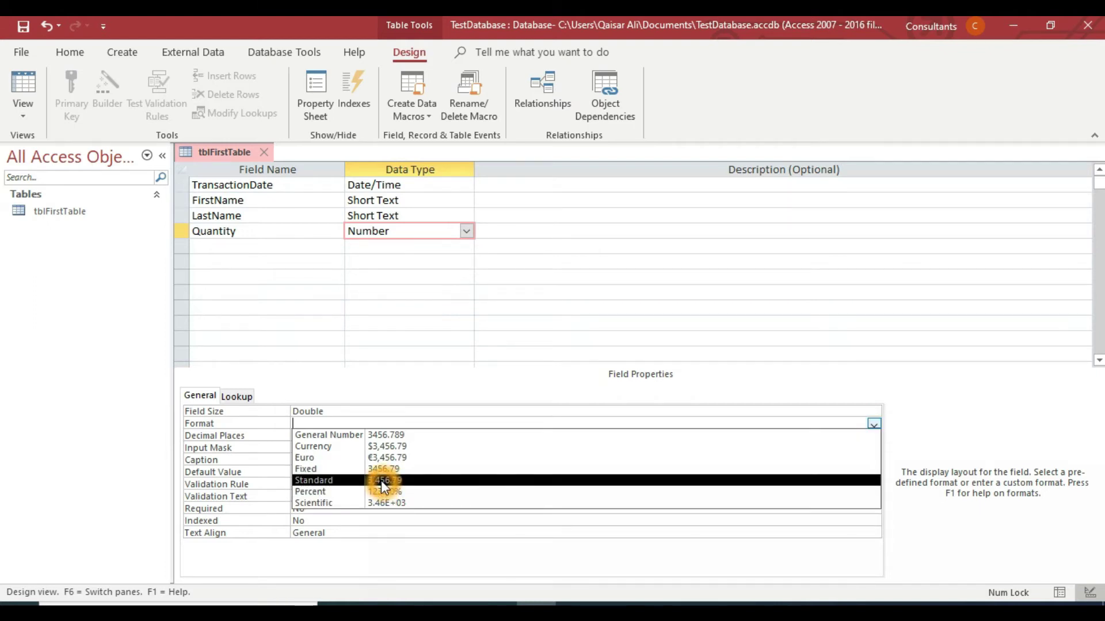
click(381, 481)
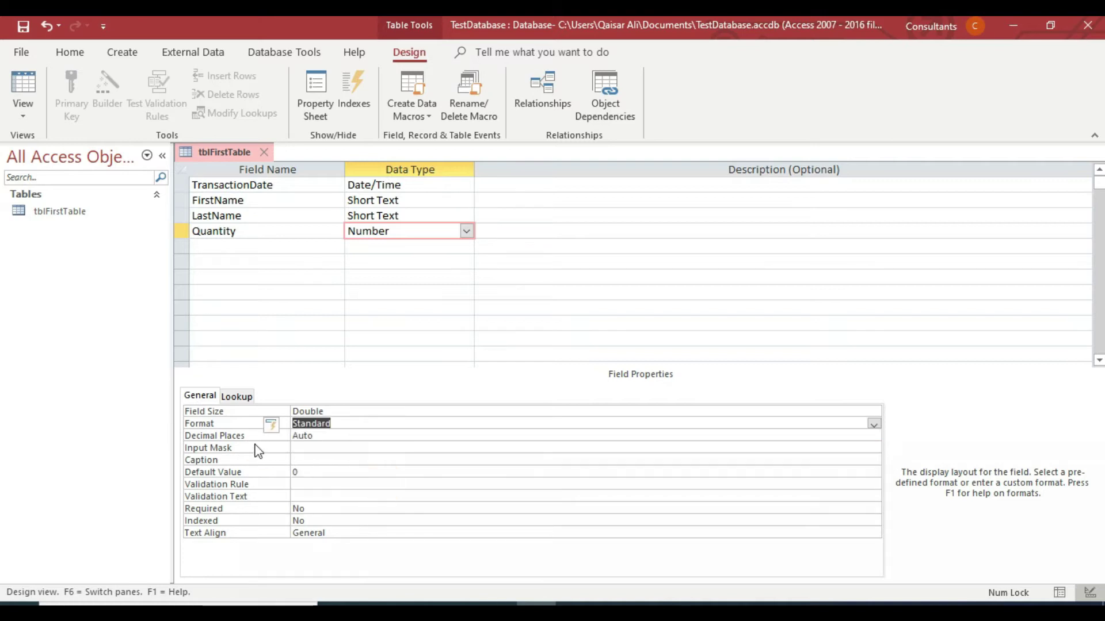
click(318, 437)
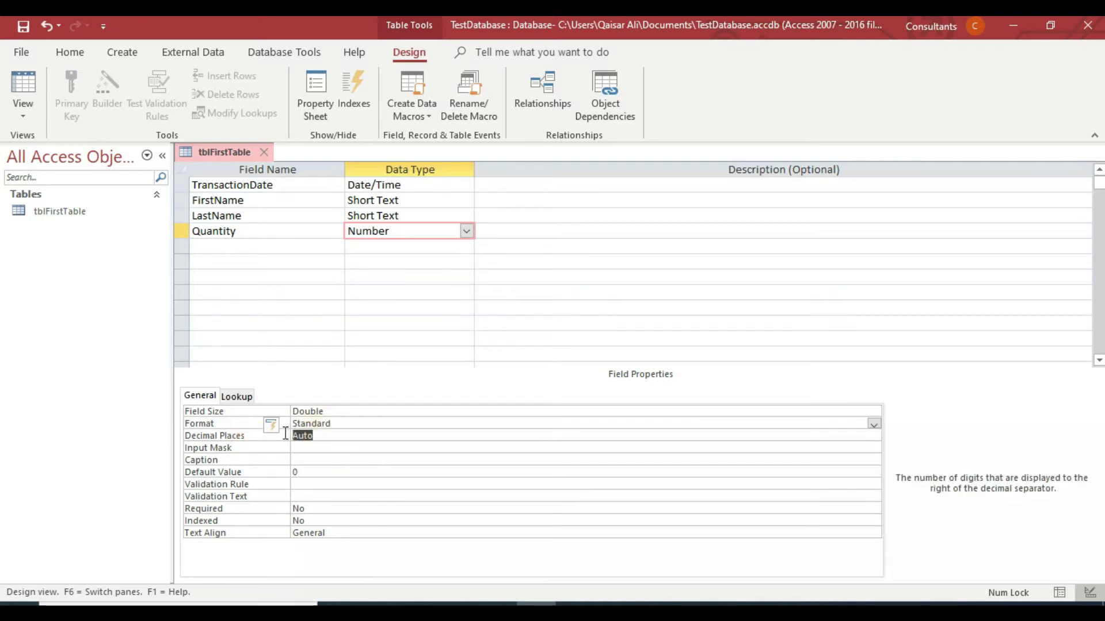
click(350, 439)
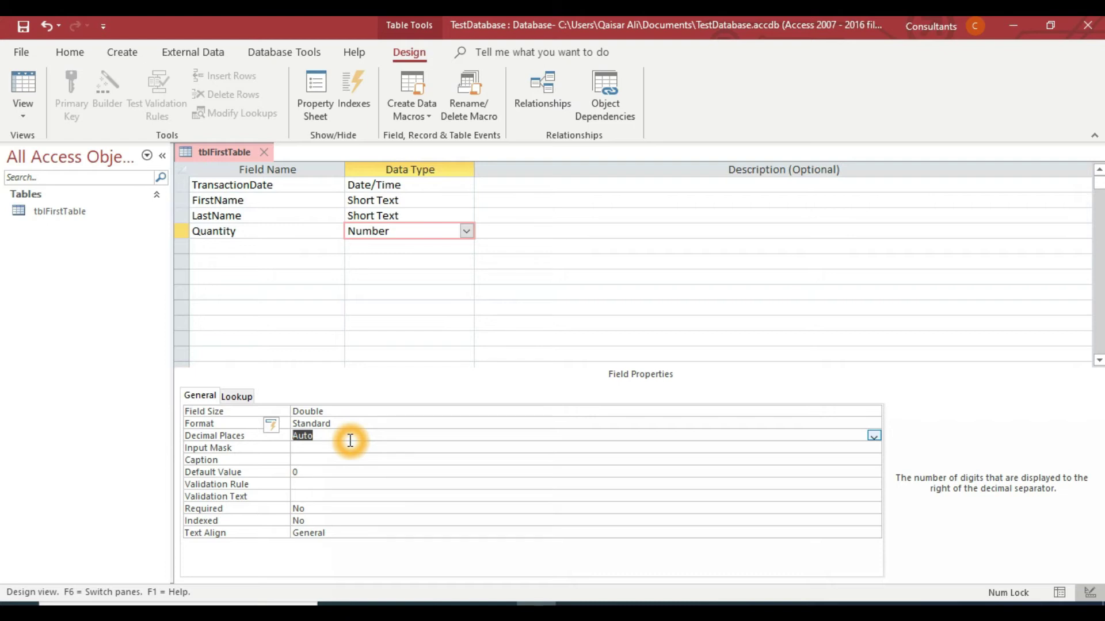
text(0)
click(296, 448)
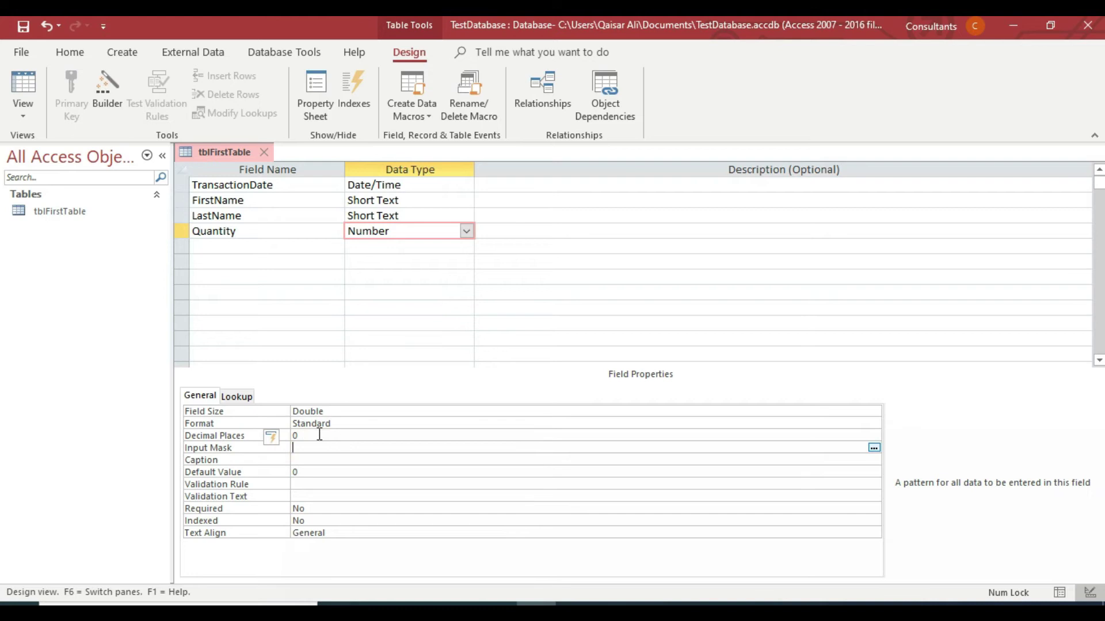
click(292, 435)
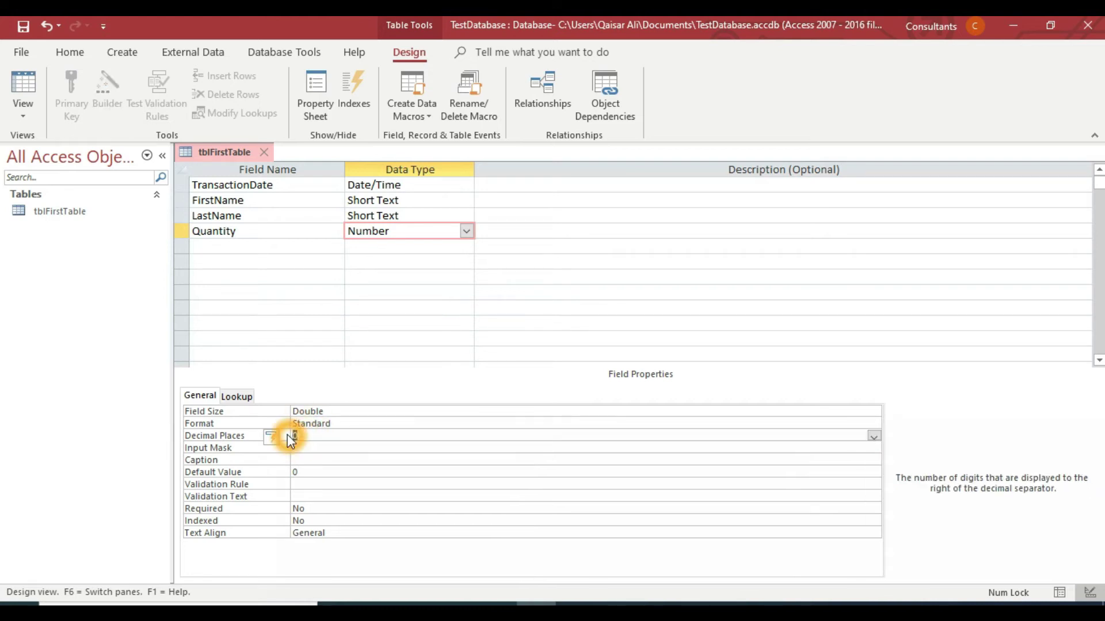
click(250, 247)
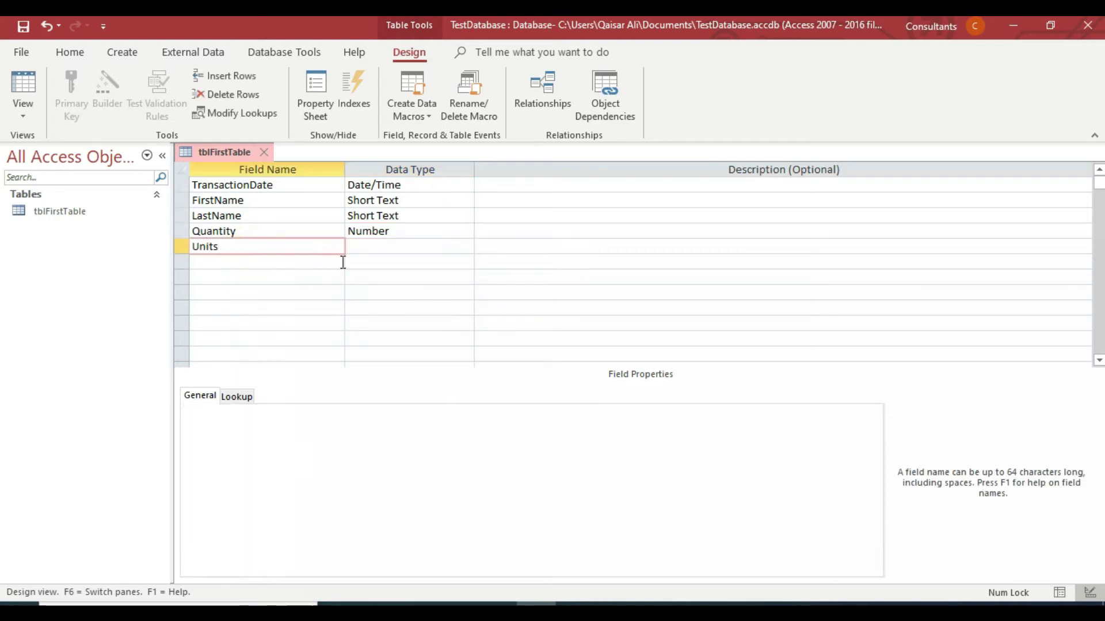
- Make Units a Number field with Double field size
click(389, 247)
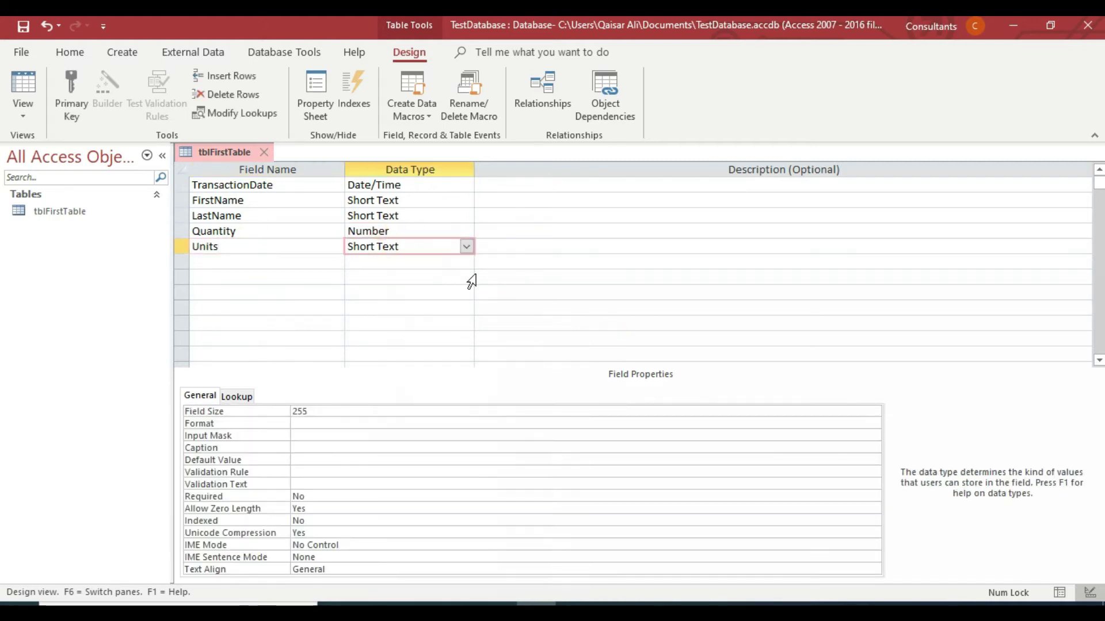
click(466, 247)
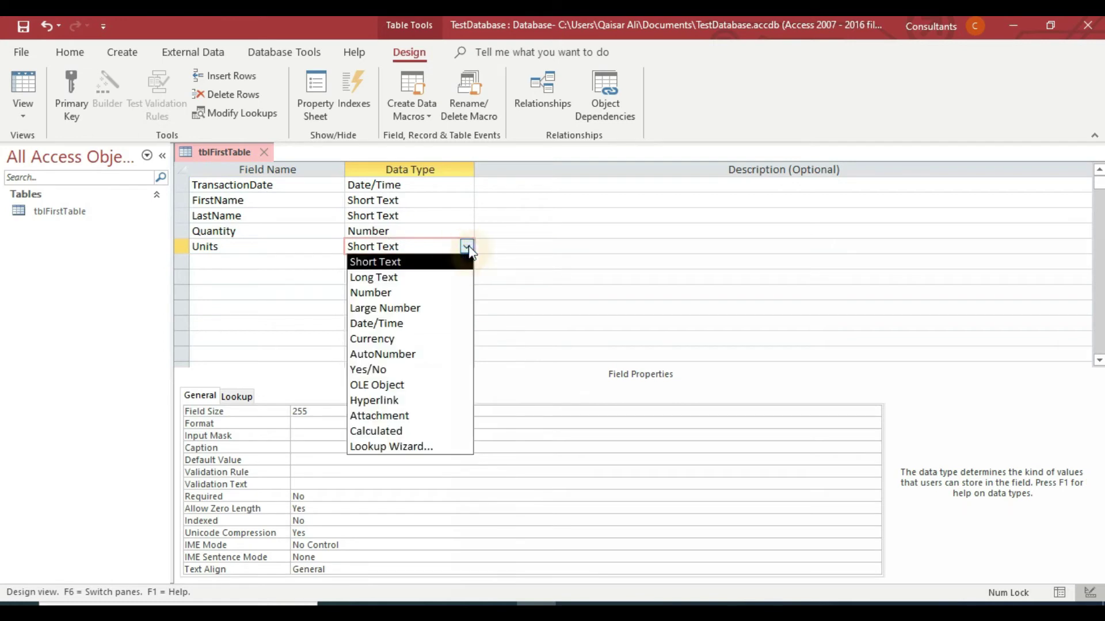
click(420, 292)
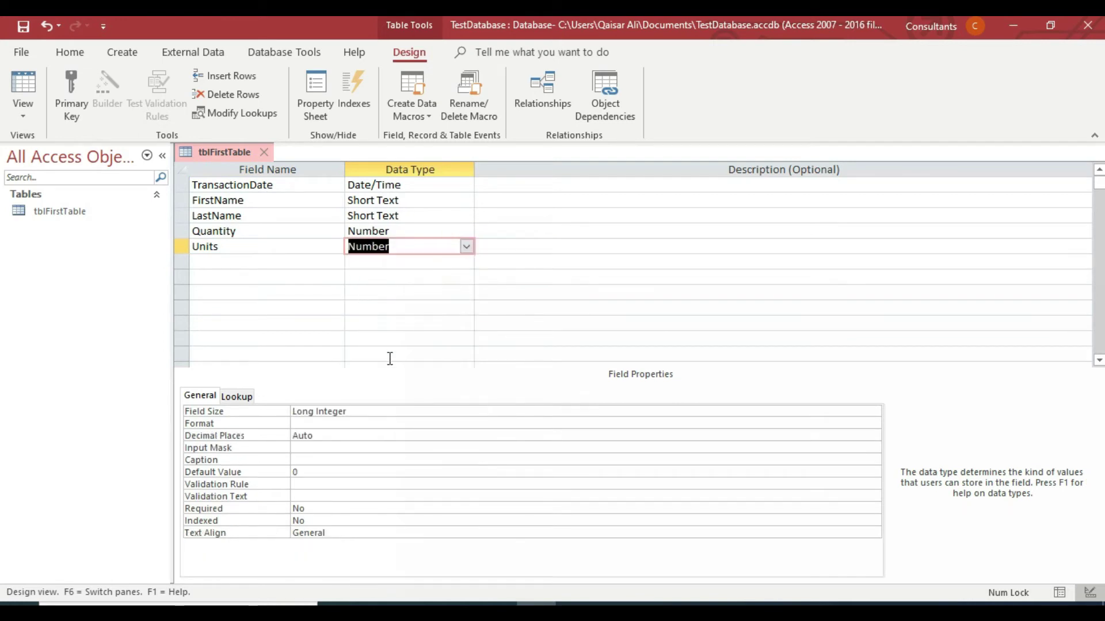
click(379, 407)
drag(276, 412, 374, 411)
text(d)
click(320, 426)
- Give Units Standard format and 2 decimal places
click(337, 425)
text(s)
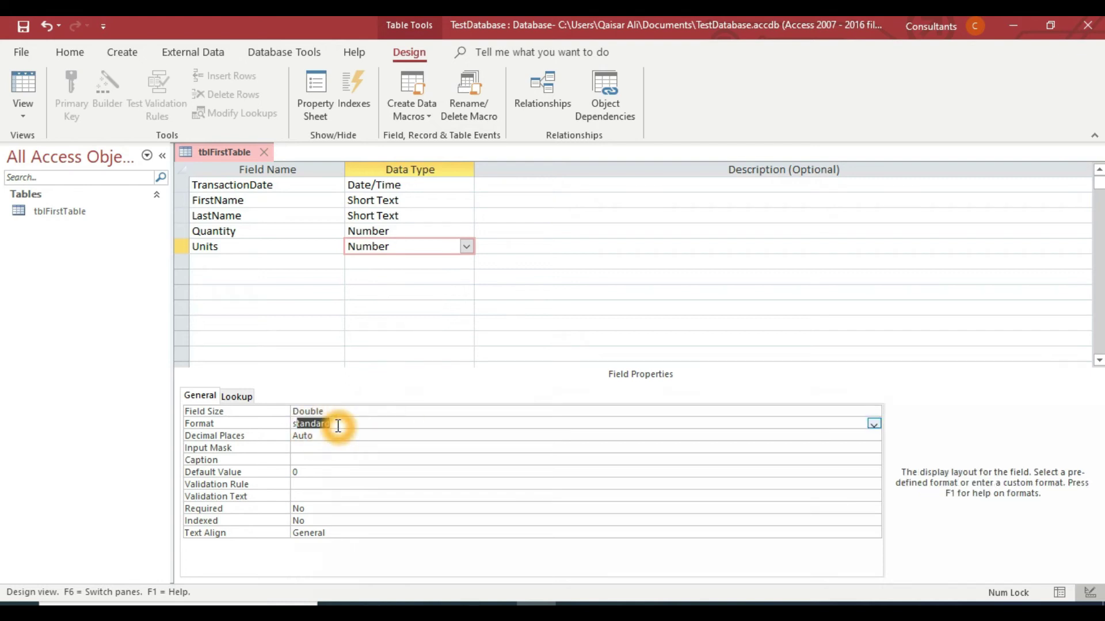
click(334, 436)
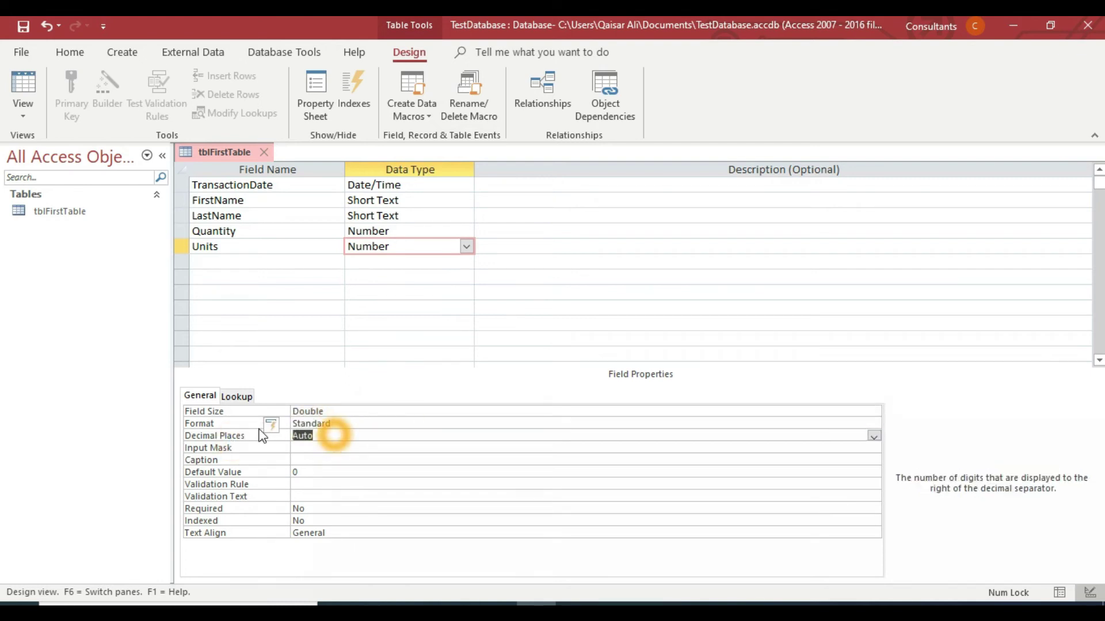
text(2)
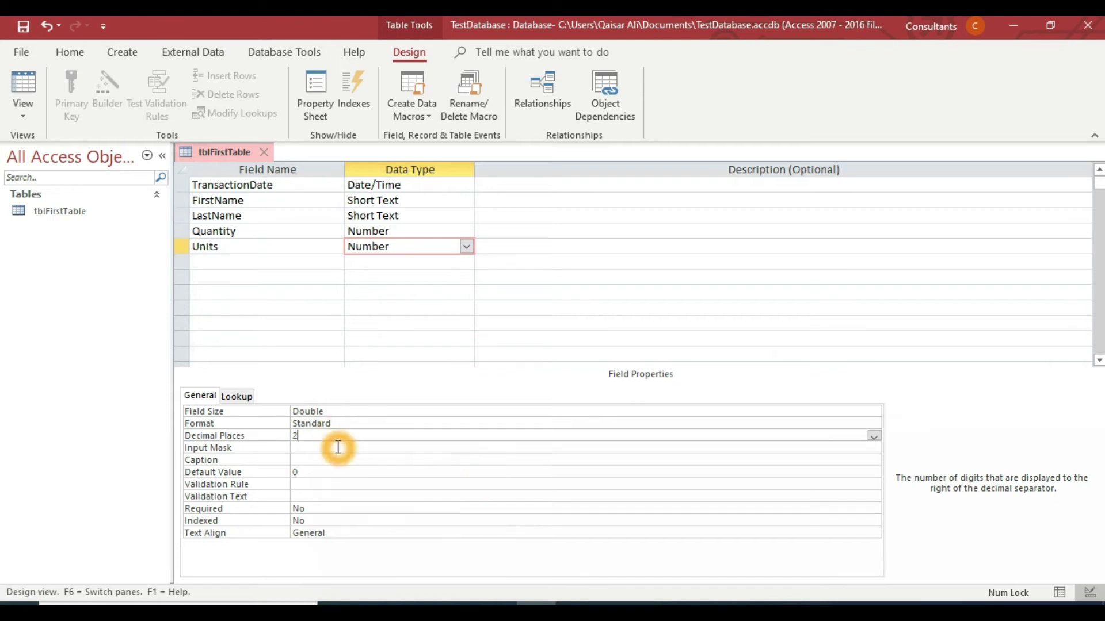
click(338, 448)
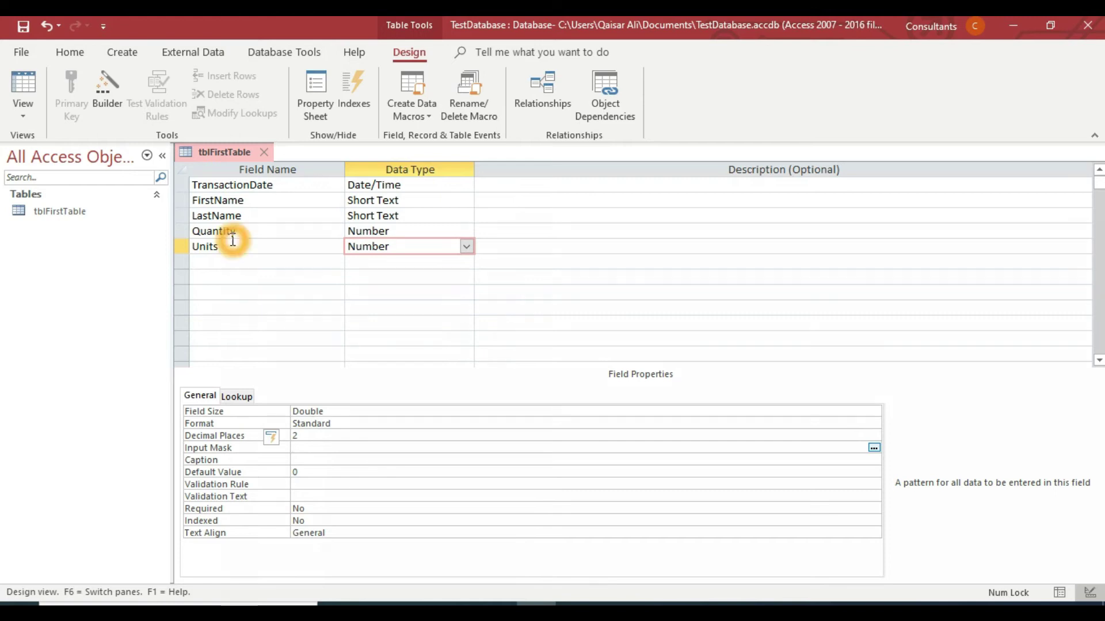
- Save the tblFirstTable design changes
click(255, 237)
right_click(235, 151)
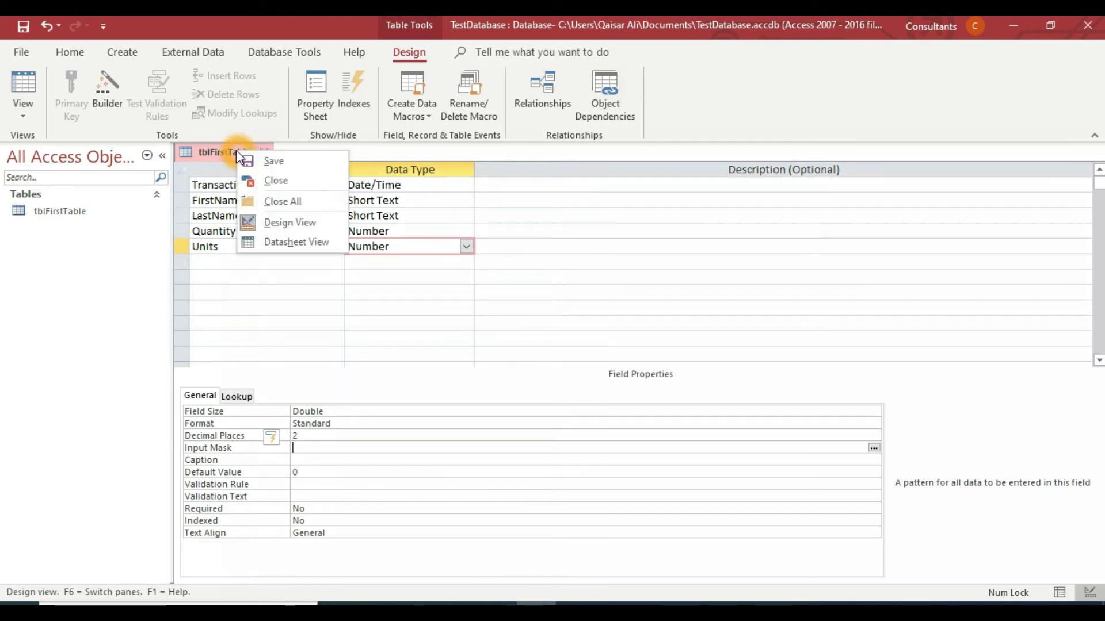
click(275, 161)
- Add a Remarks field with the Long Text data type
click(259, 262)
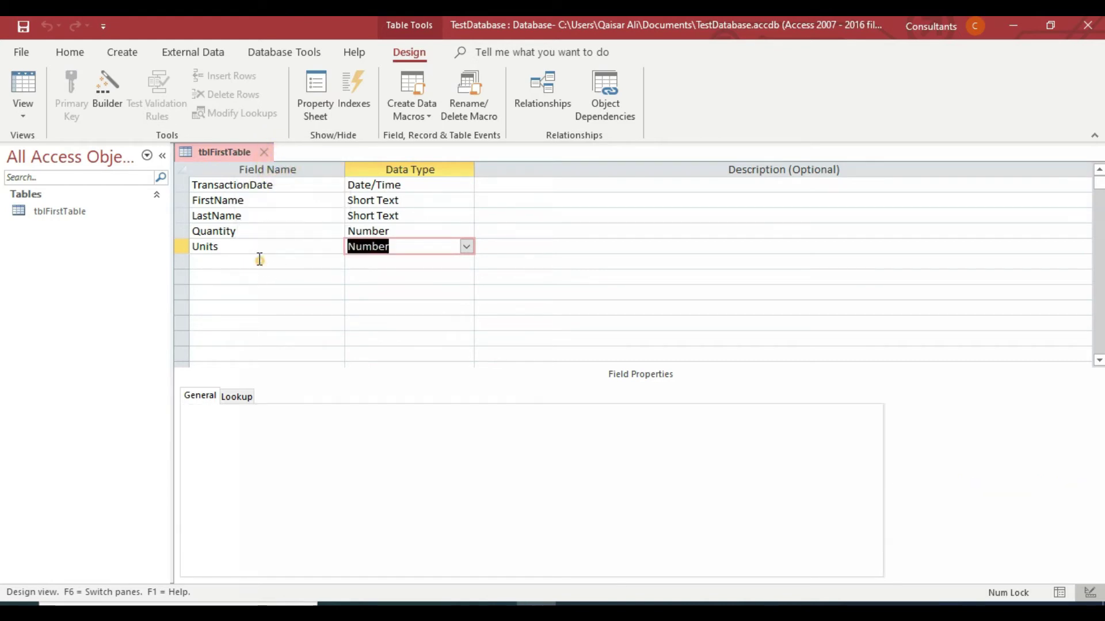
click(426, 272)
text(Remakrs)
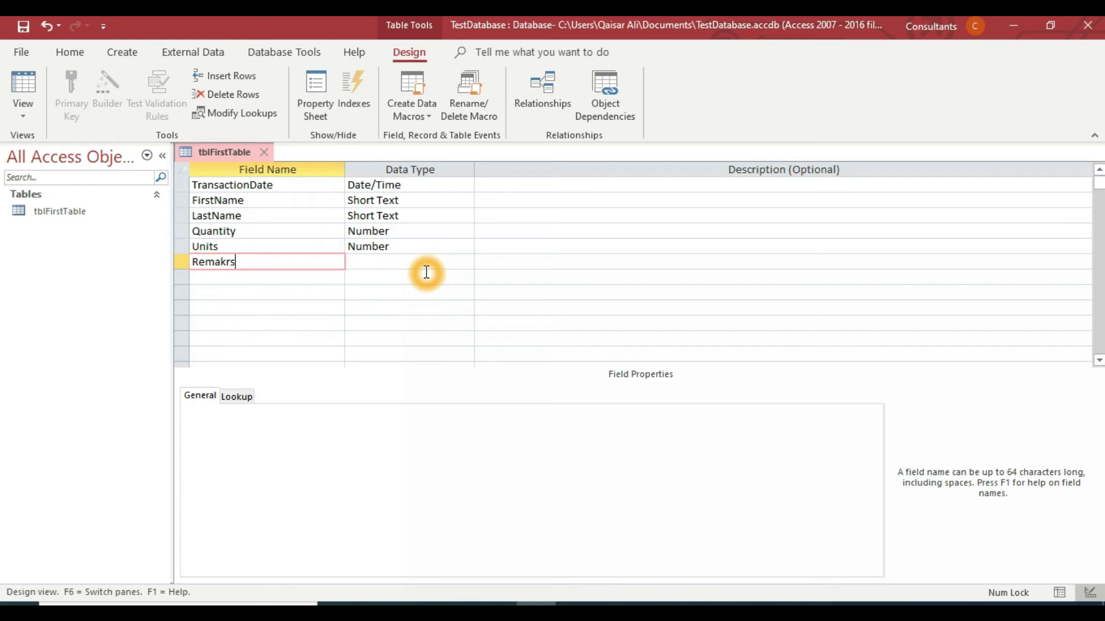
key(BackSpace)
key(BackSpace)
key(BackSpace)
text(rks)
key(Tab)
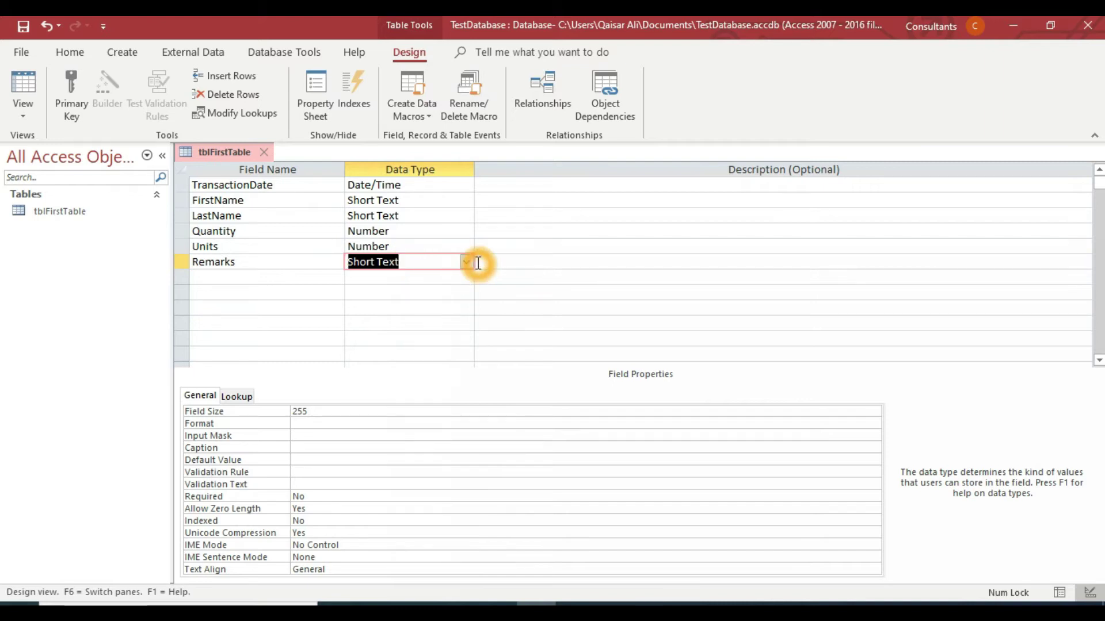
click(469, 260)
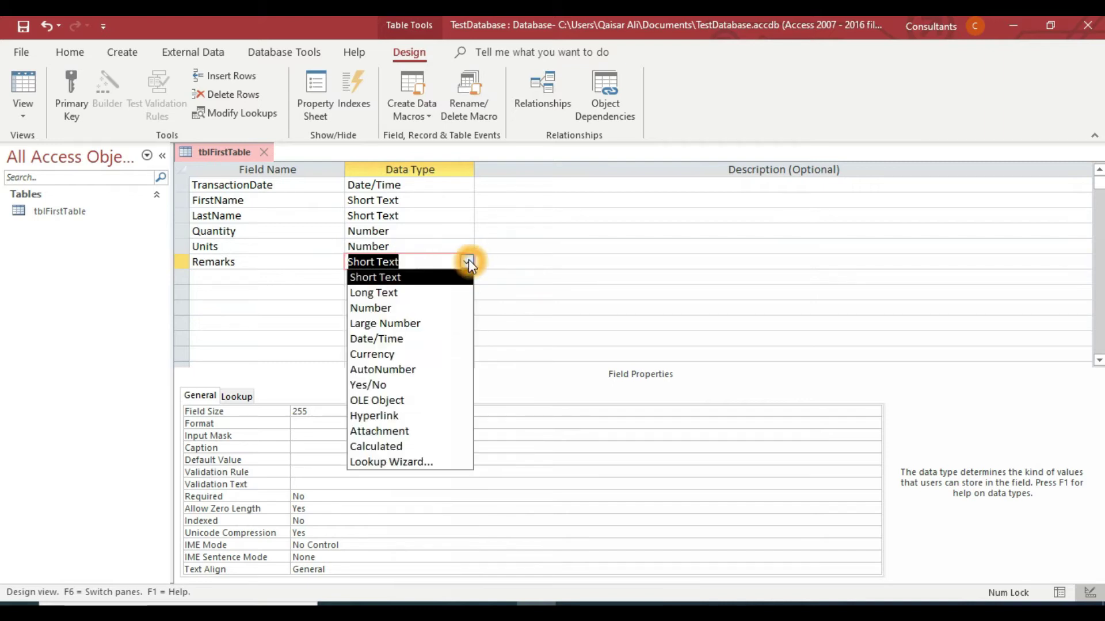
click(397, 294)
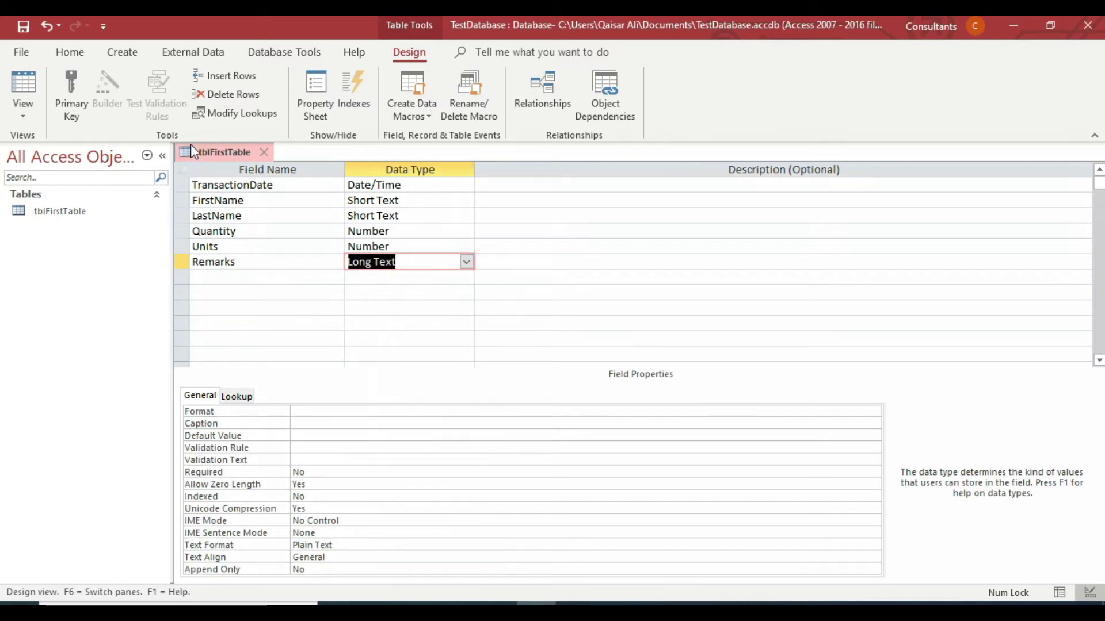
- Save the tblFirstTable design
right_click(243, 153)
click(286, 160)
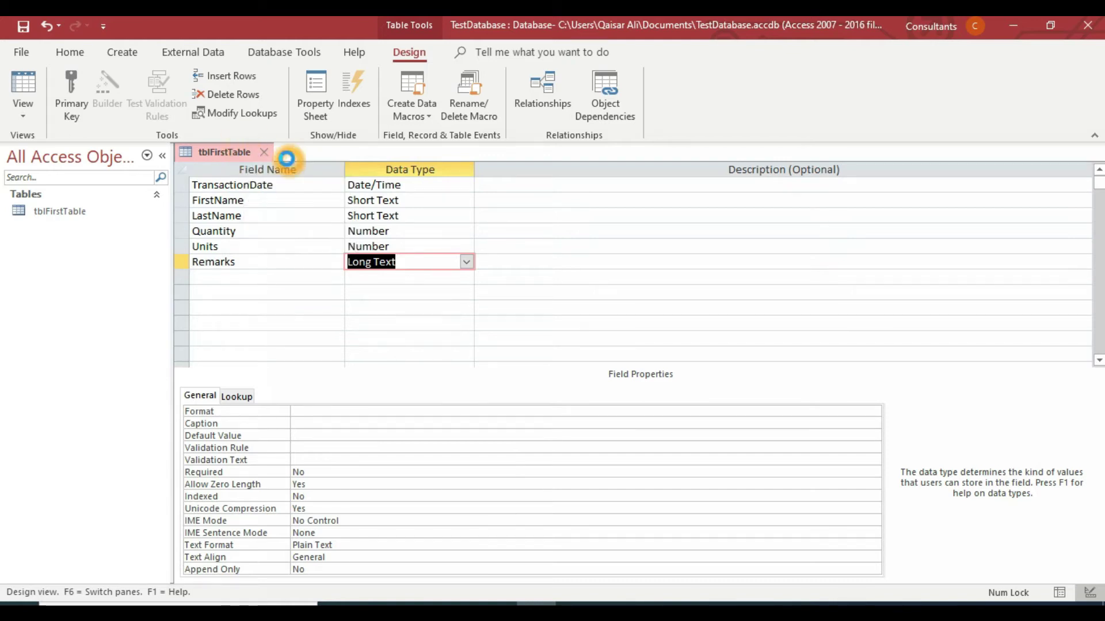
click(458, 294)
click(645, 351)
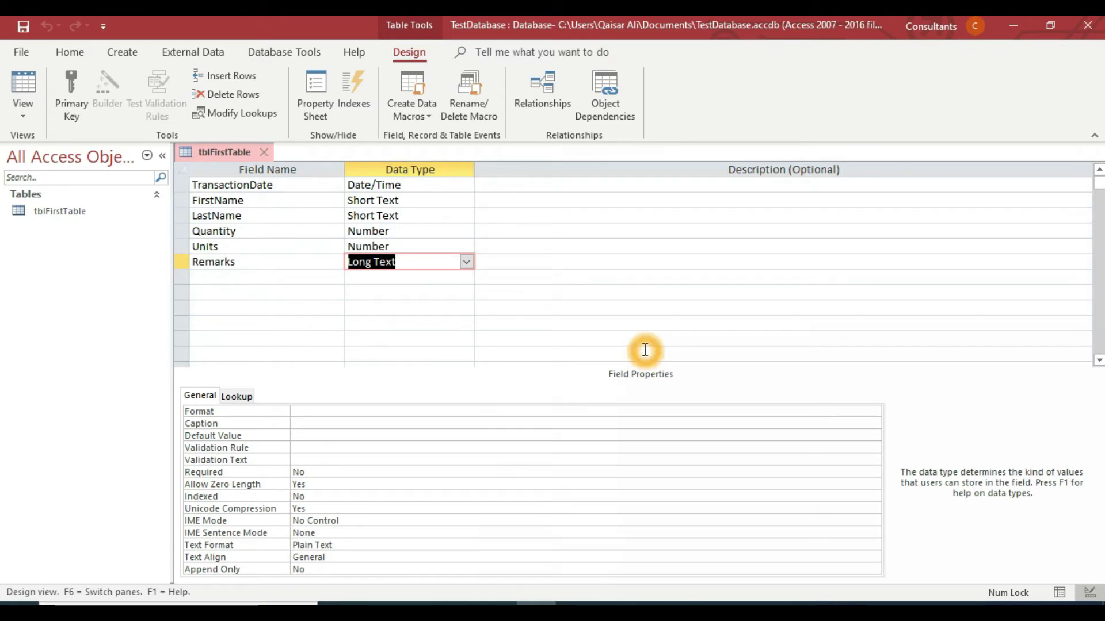
click(521, 240)
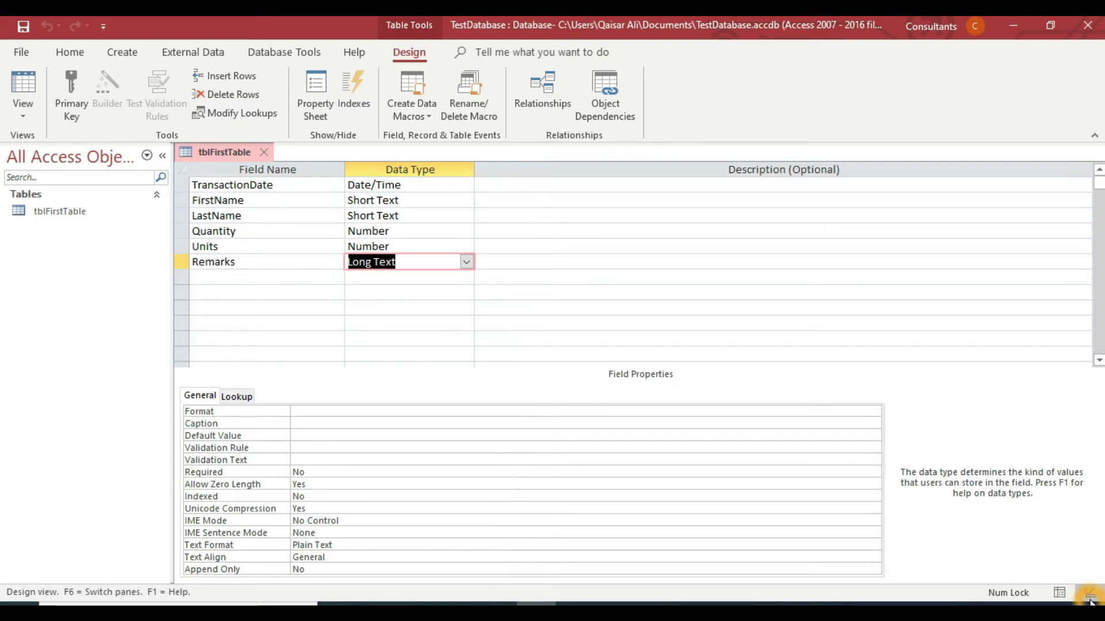
click(1058, 592)
- Switch tblFirstTable to Datasheet View from its tab's shortcut menu
right_click(226, 154)
click(286, 246)
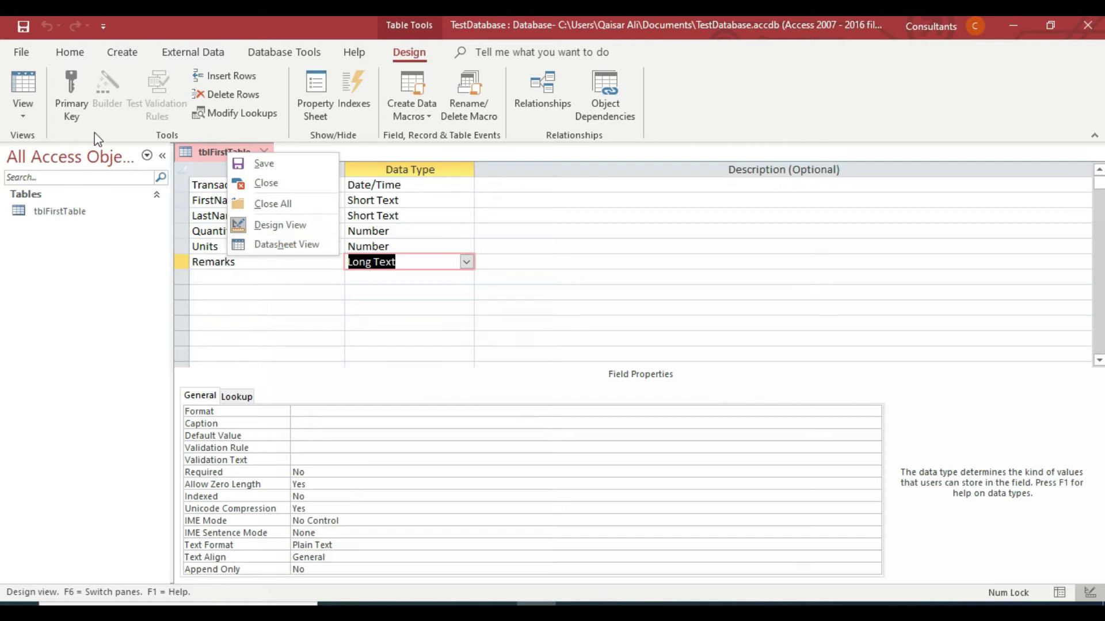
click(27, 95)
click(282, 247)
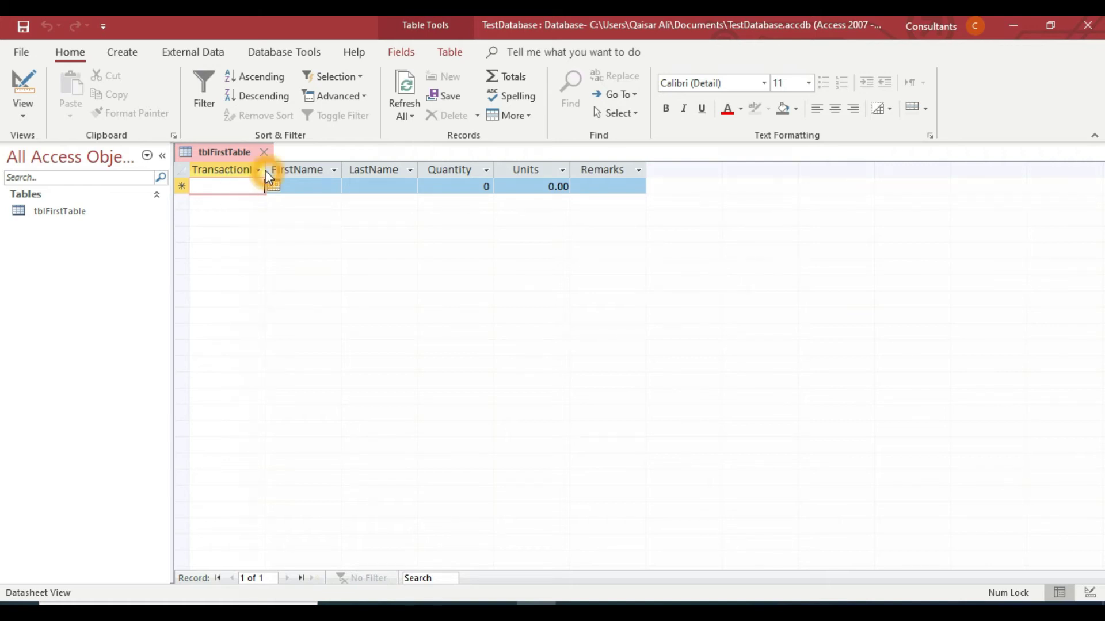
- Widen the TransactionDate column and set the first record's date to 1 May 2020
drag(265, 171, 291, 170)
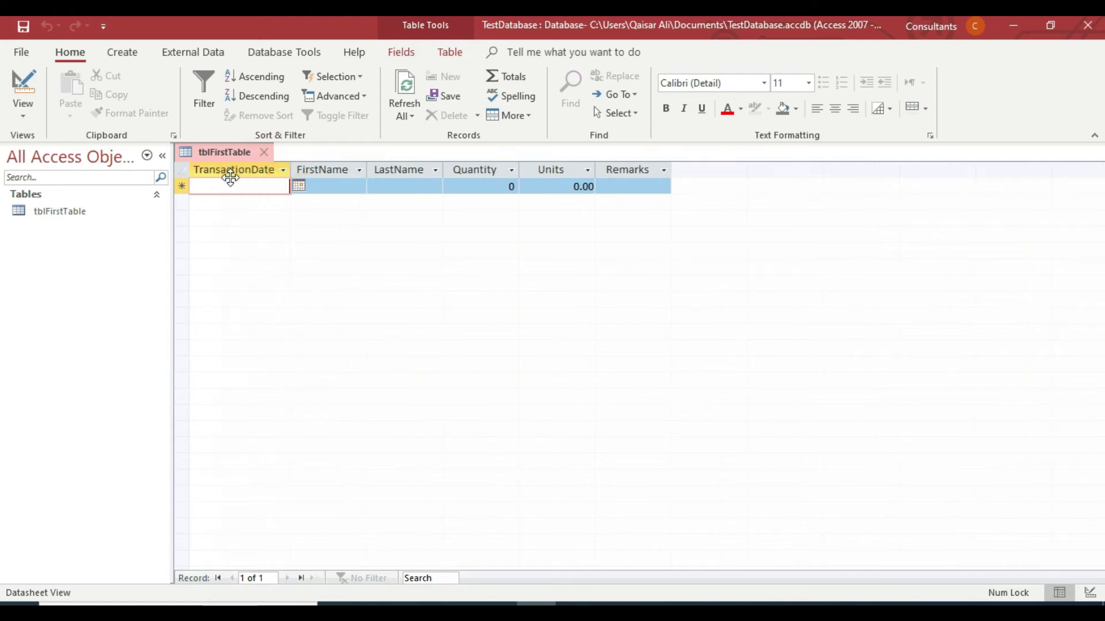
click(299, 186)
click(300, 189)
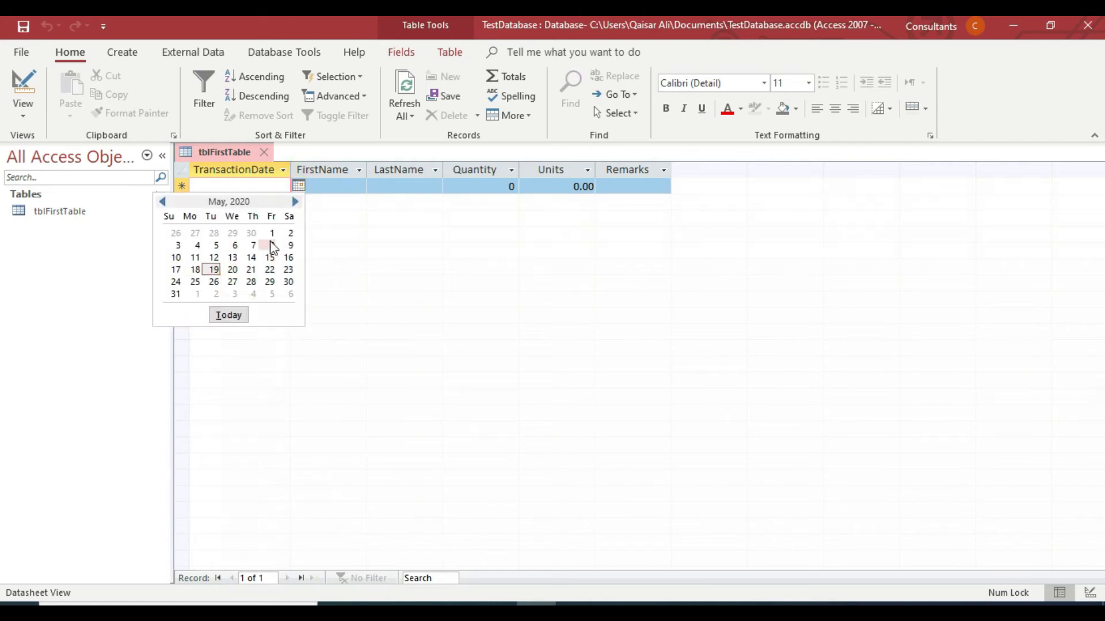
click(274, 236)
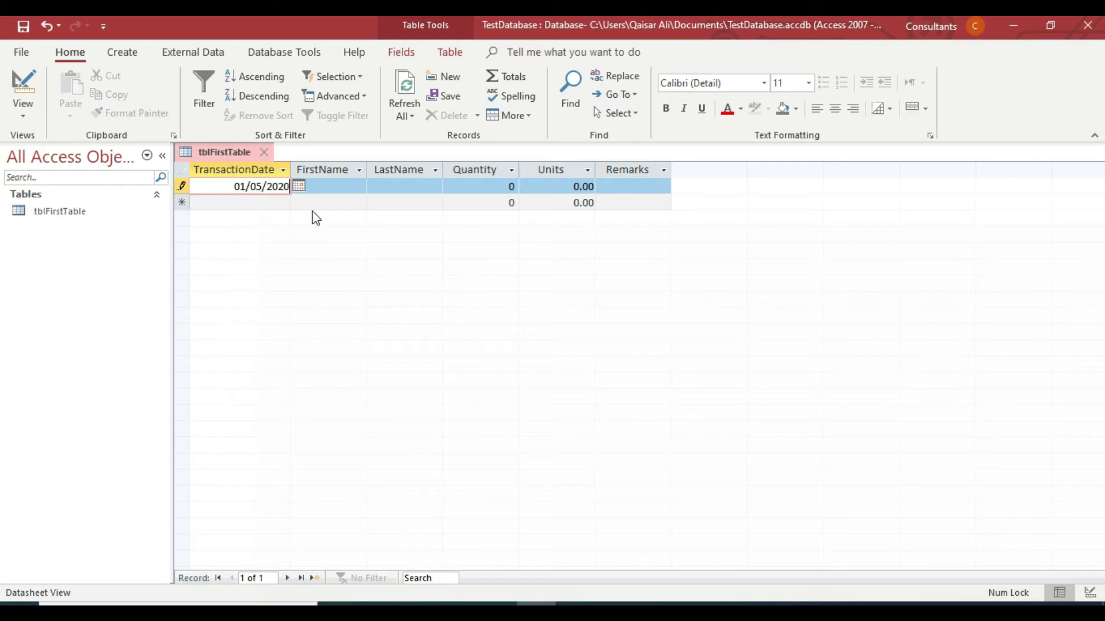
- Fill in the first record's first and last name, Quantity 500 and Units 20
click(343, 186)
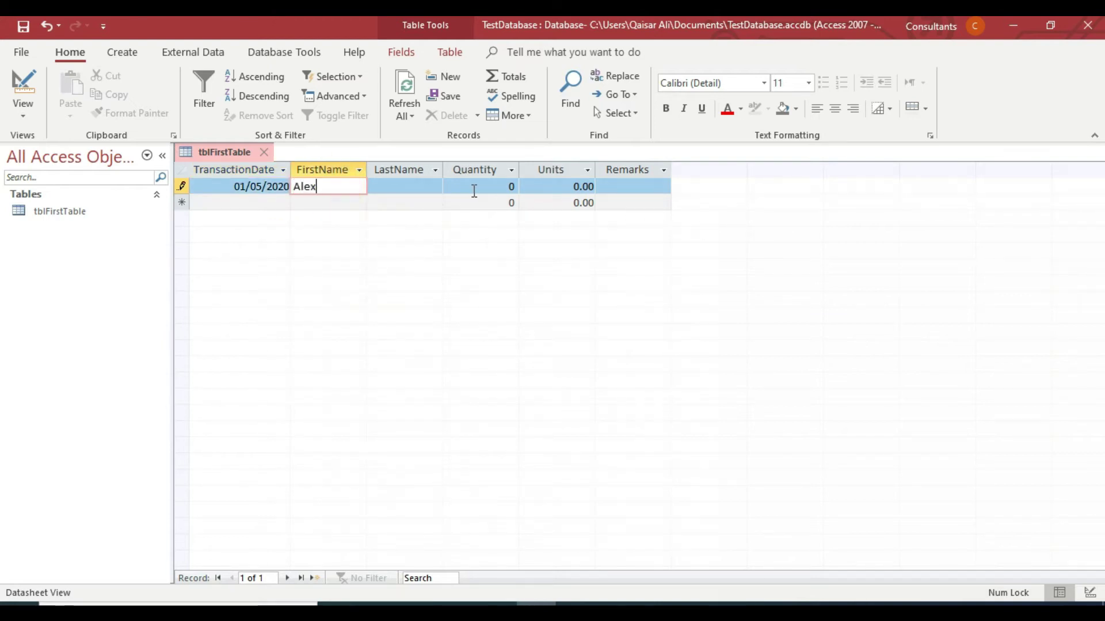
click(412, 186)
click(494, 188)
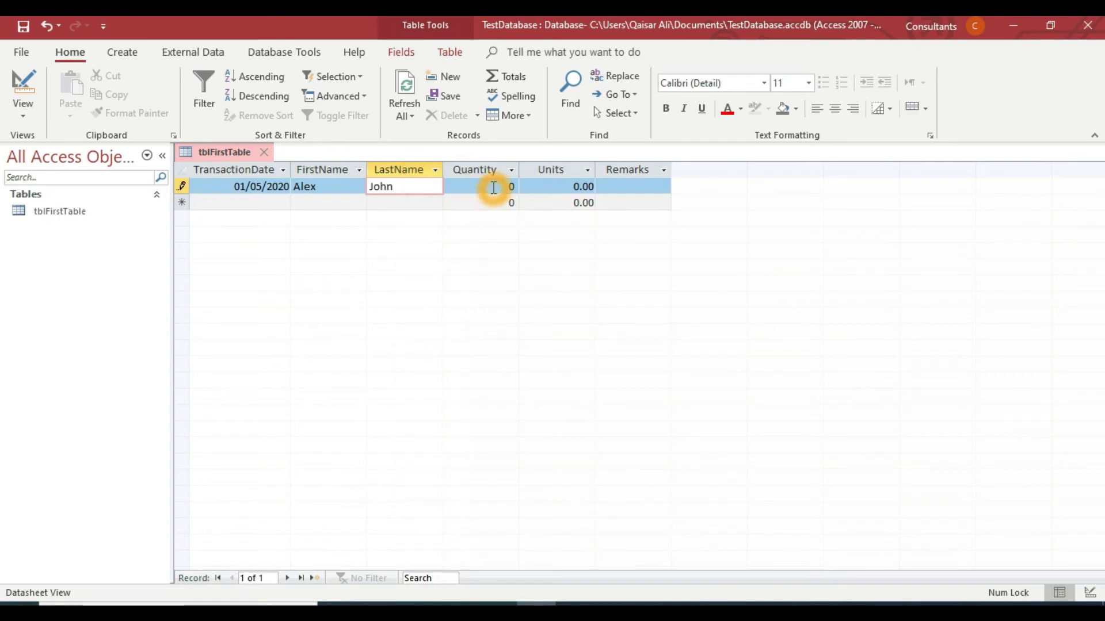
text(500)
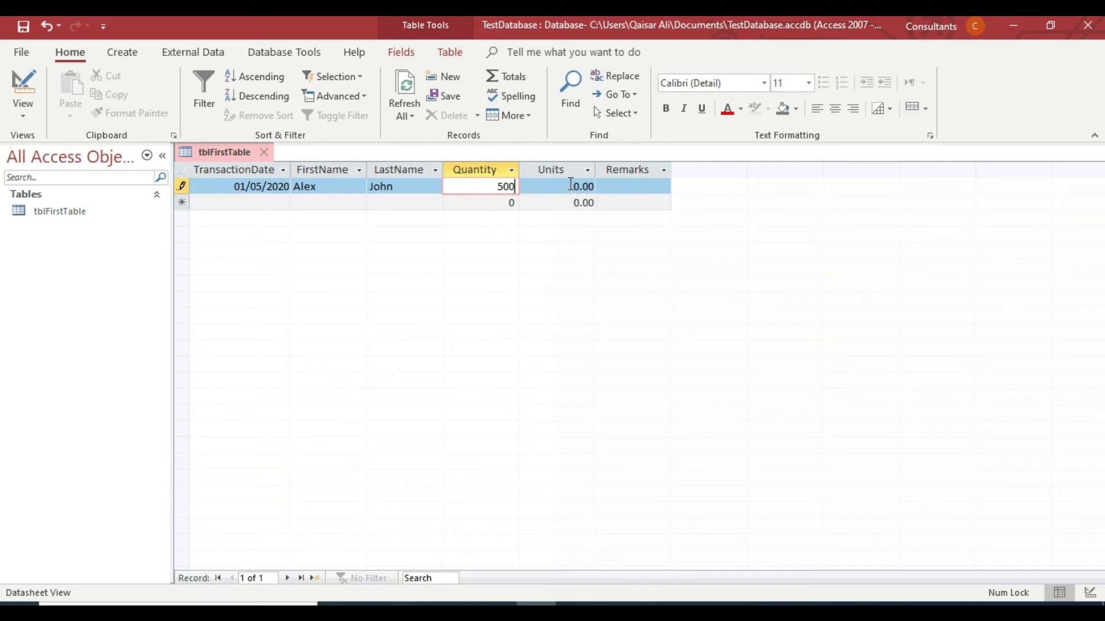
key(Tab)
text(20)
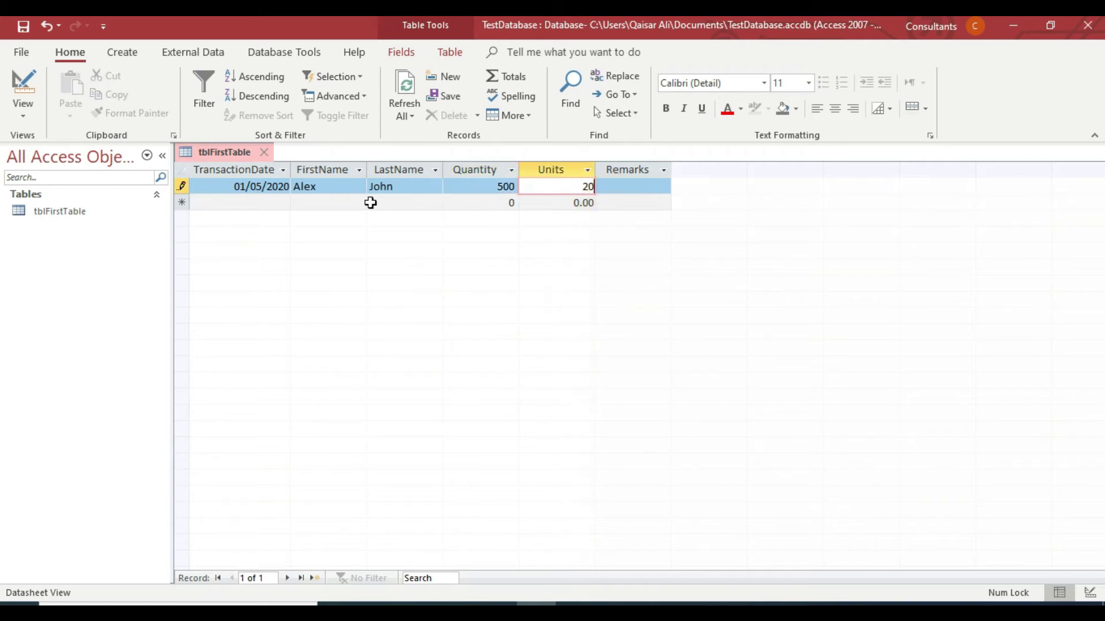
click(593, 187)
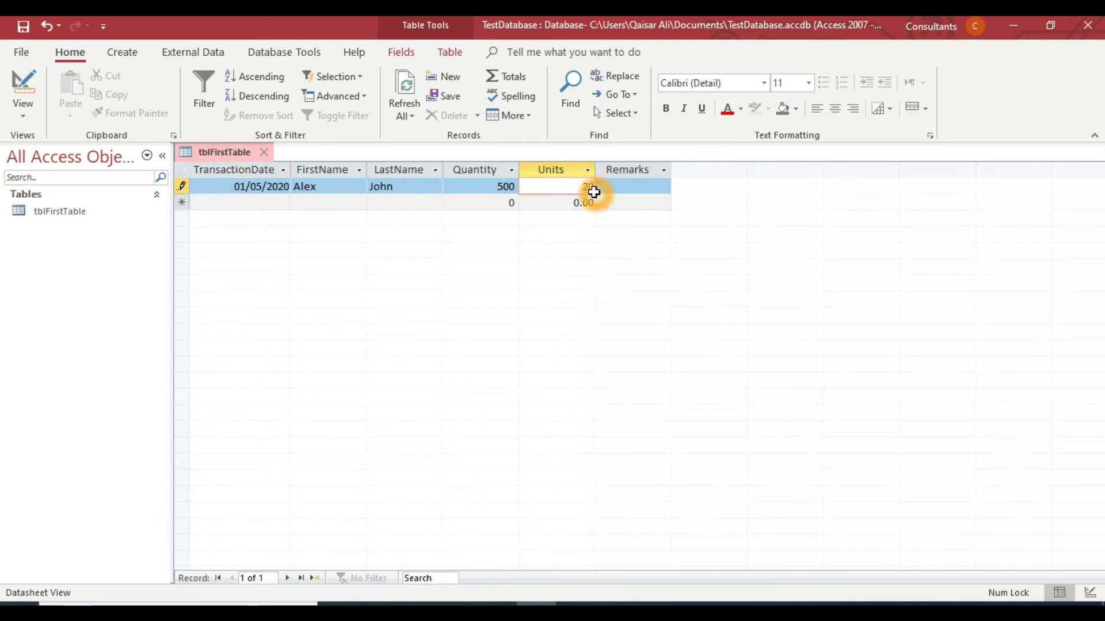
click(179, 187)
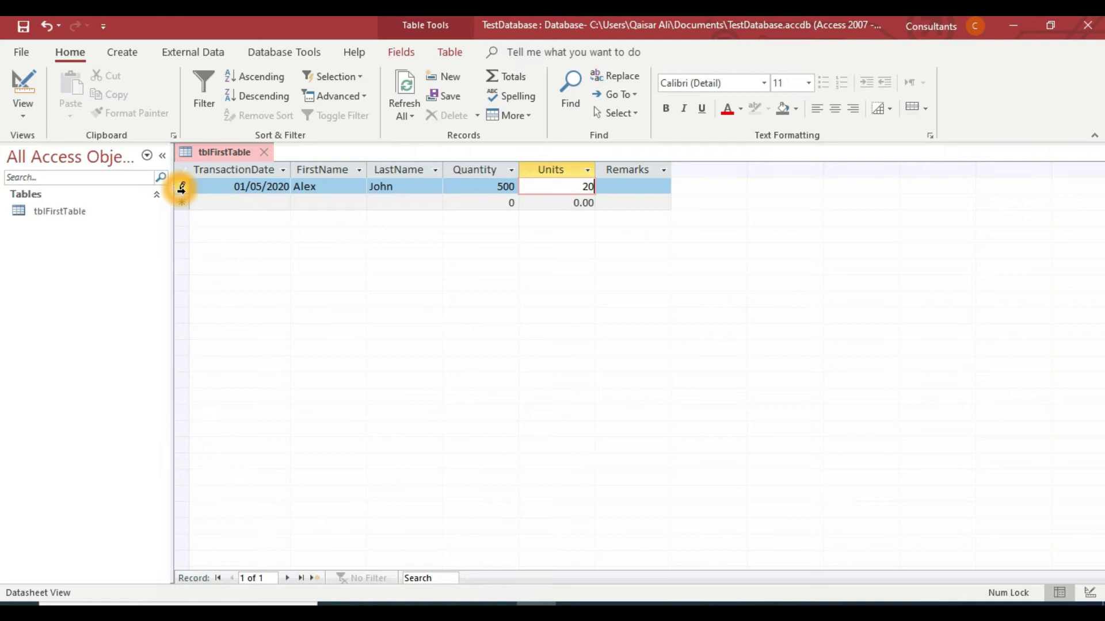
click(183, 189)
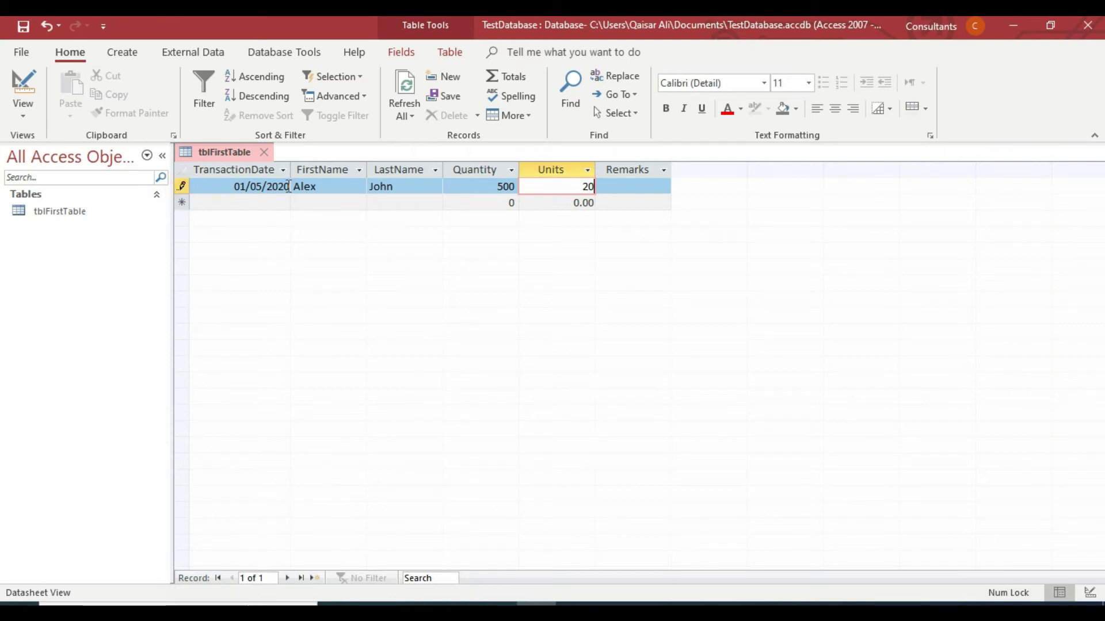
click(579, 188)
click(633, 188)
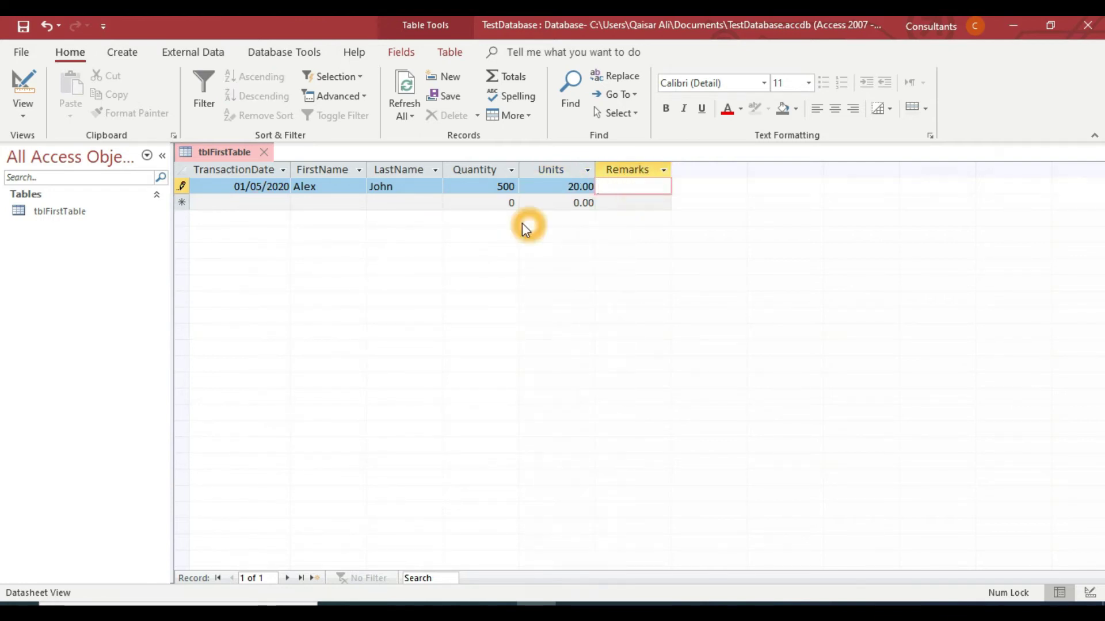
click(257, 199)
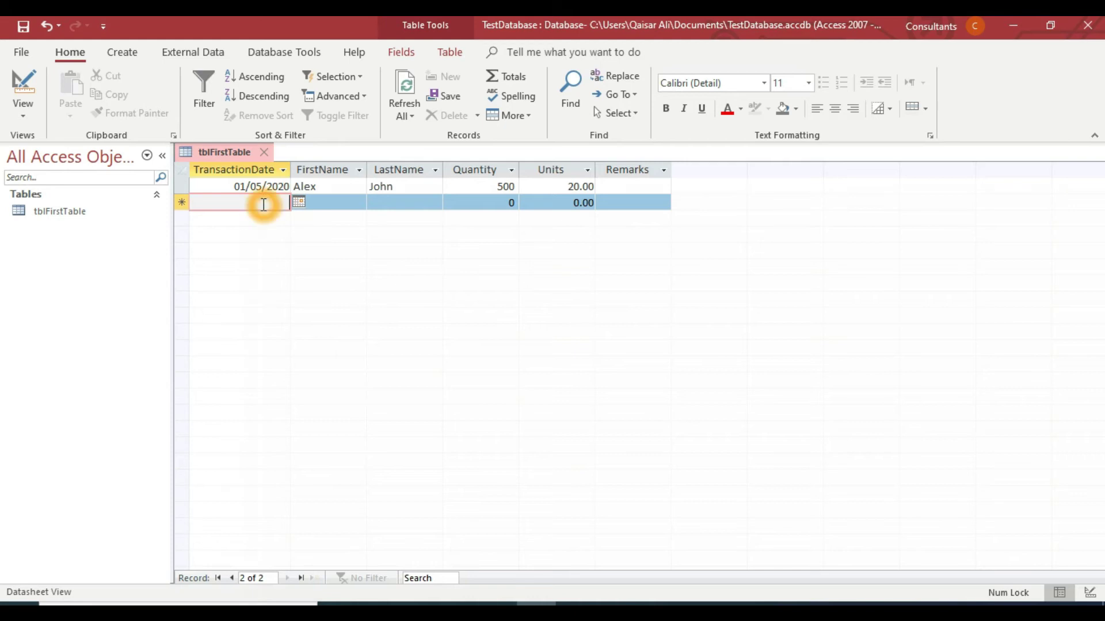
- Date the second record 2 May 2020 and enter its first and last name
click(299, 203)
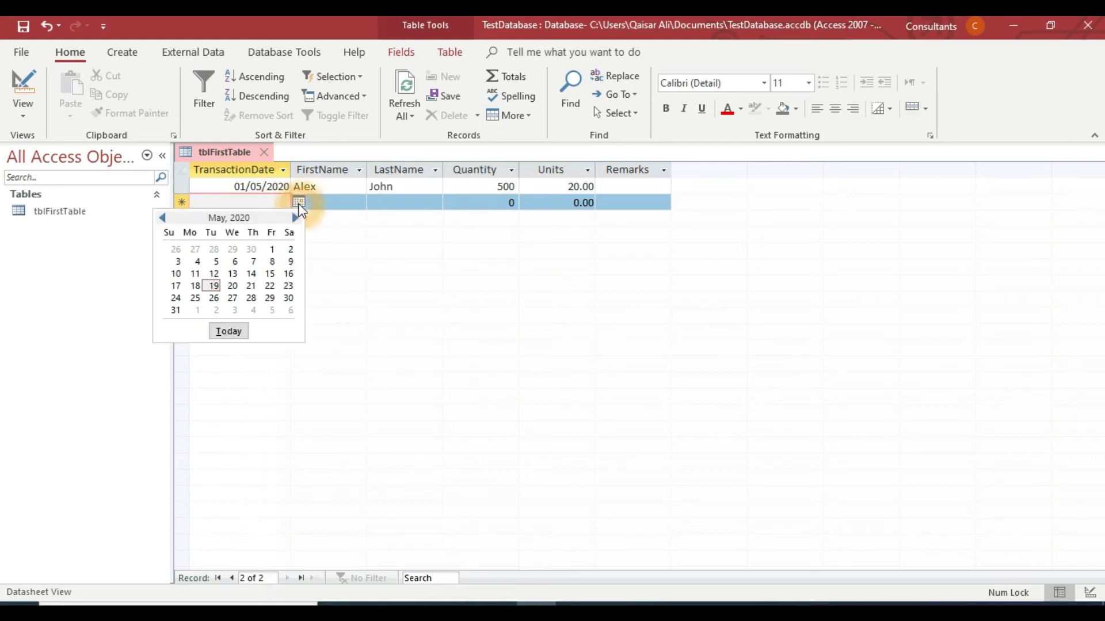
click(290, 251)
click(328, 202)
click(507, 239)
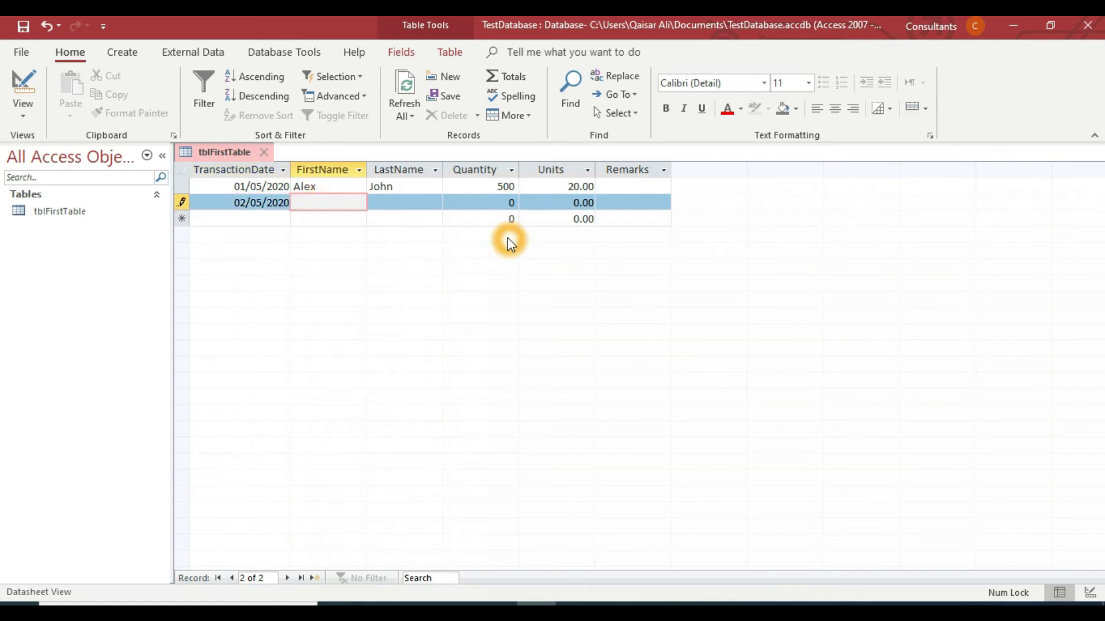
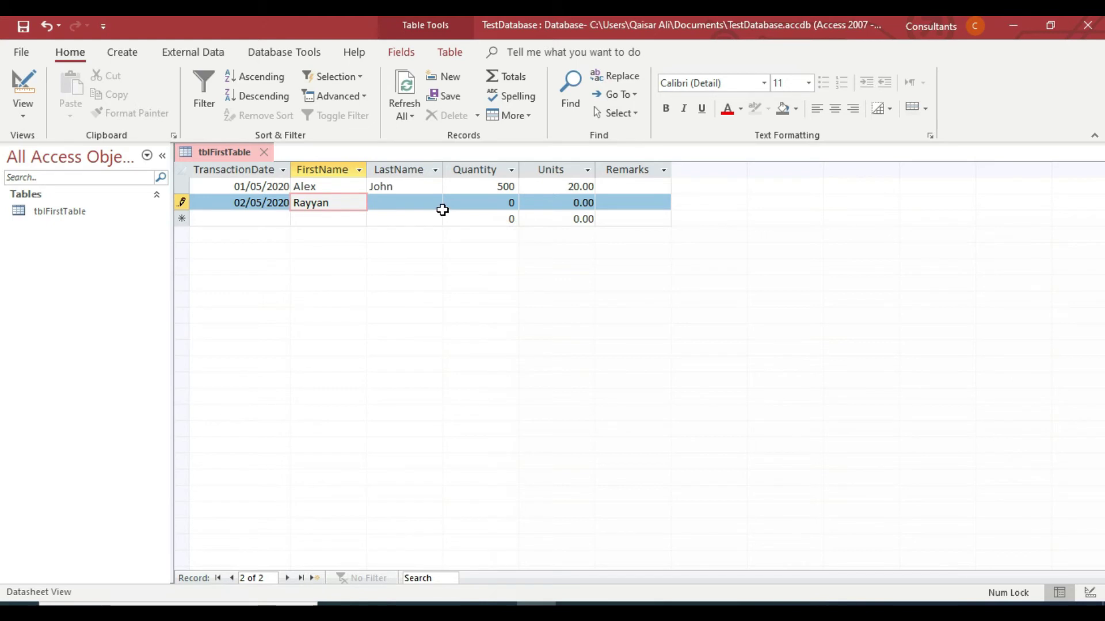
click(419, 203)
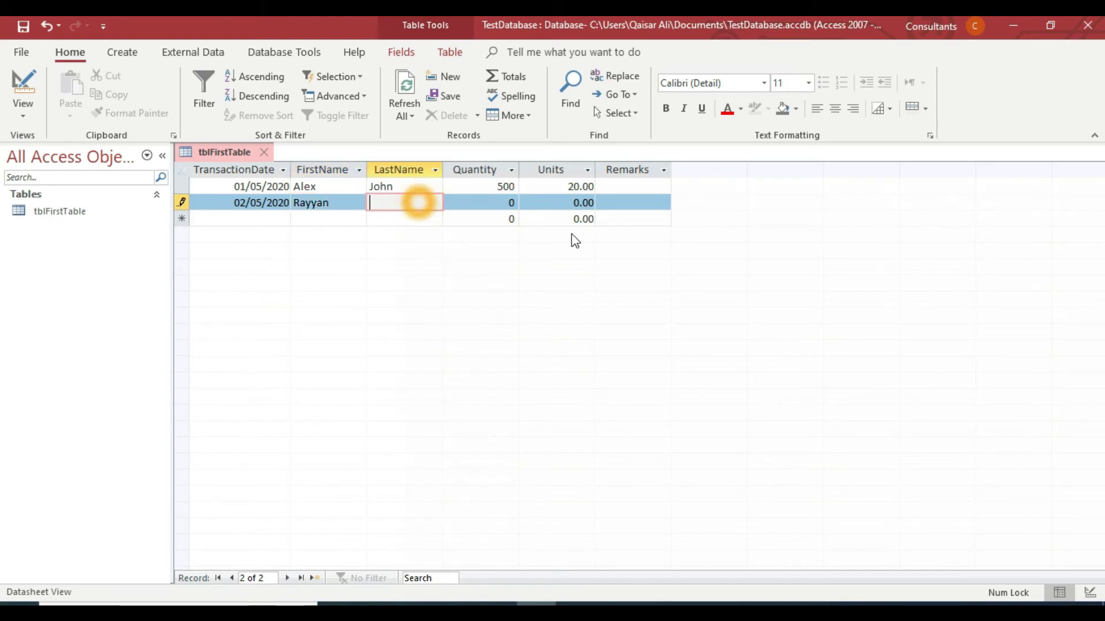
- Enter Quantity 1,000 and Units 50 for the second record
click(496, 209)
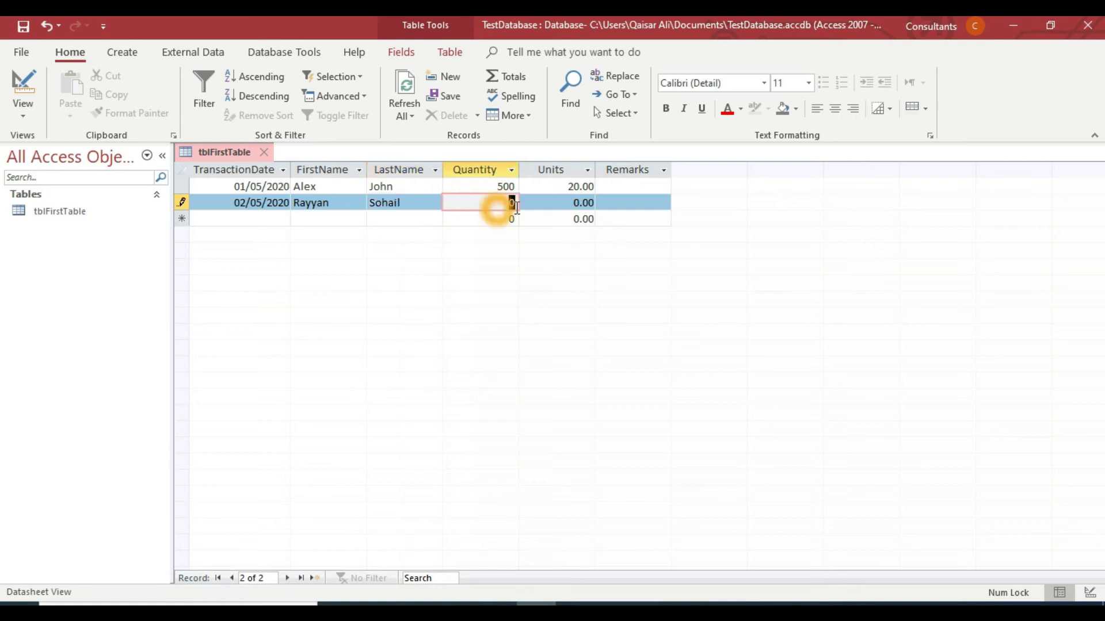
text(1,)
text(000)
click(577, 205)
double_click(577, 206)
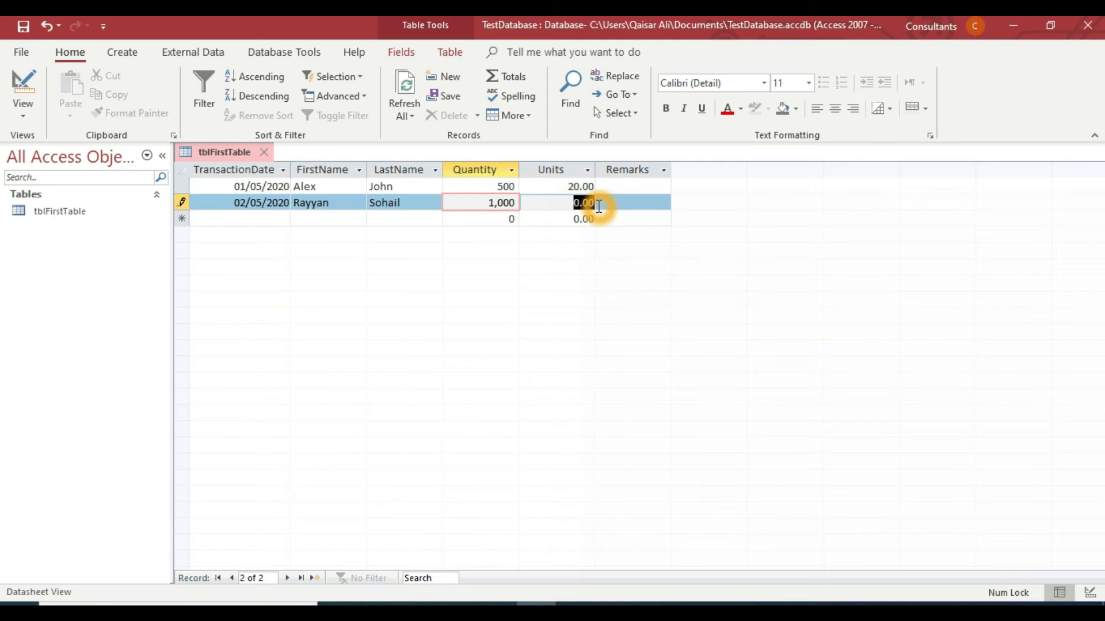
text(50)
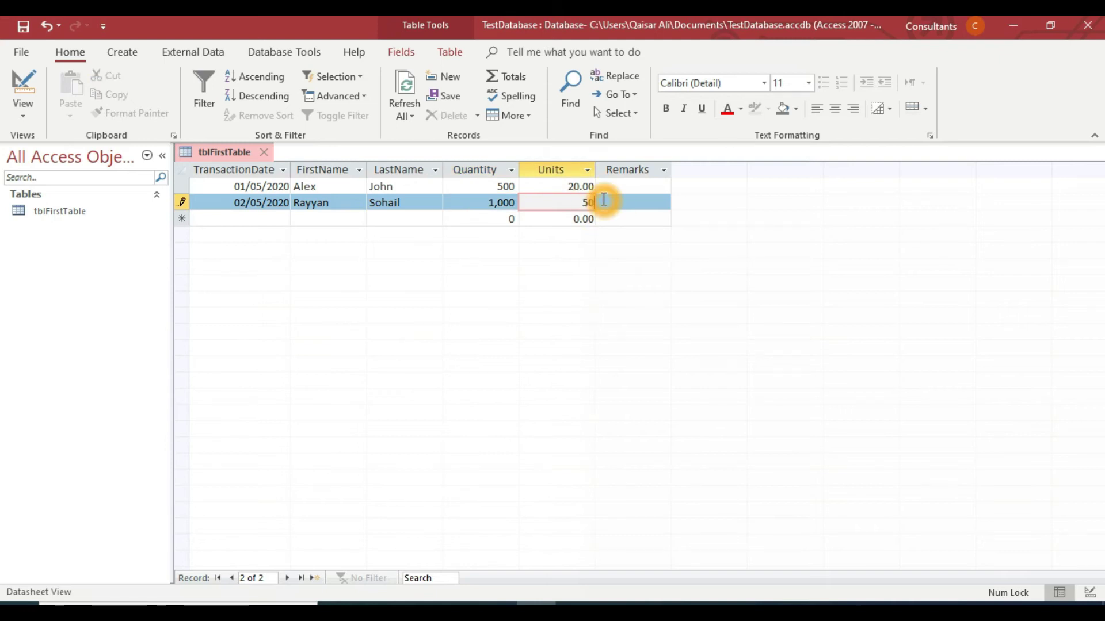
click(626, 203)
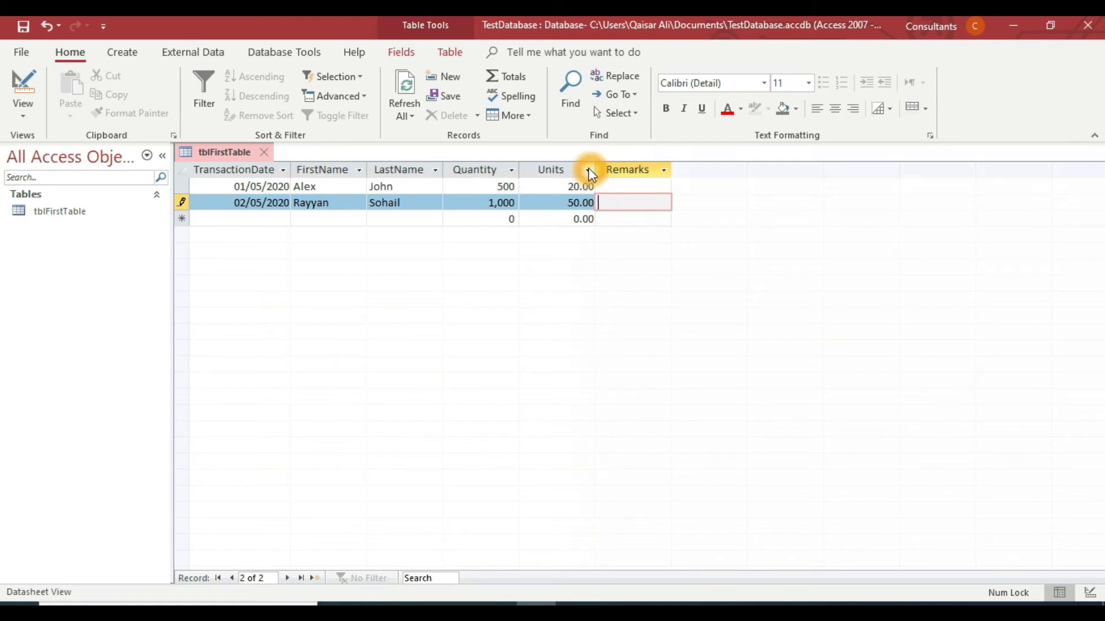
click(374, 189)
- Show the External Data import/export commands beside the tblFirstTable datasheet
key(alt+x)
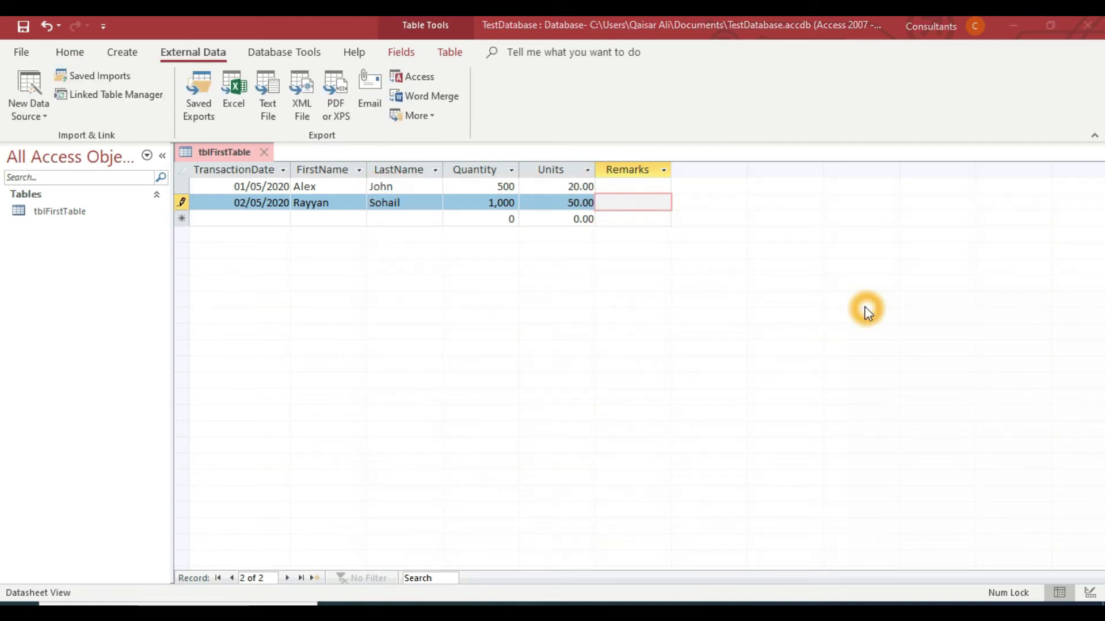
click(390, 259)
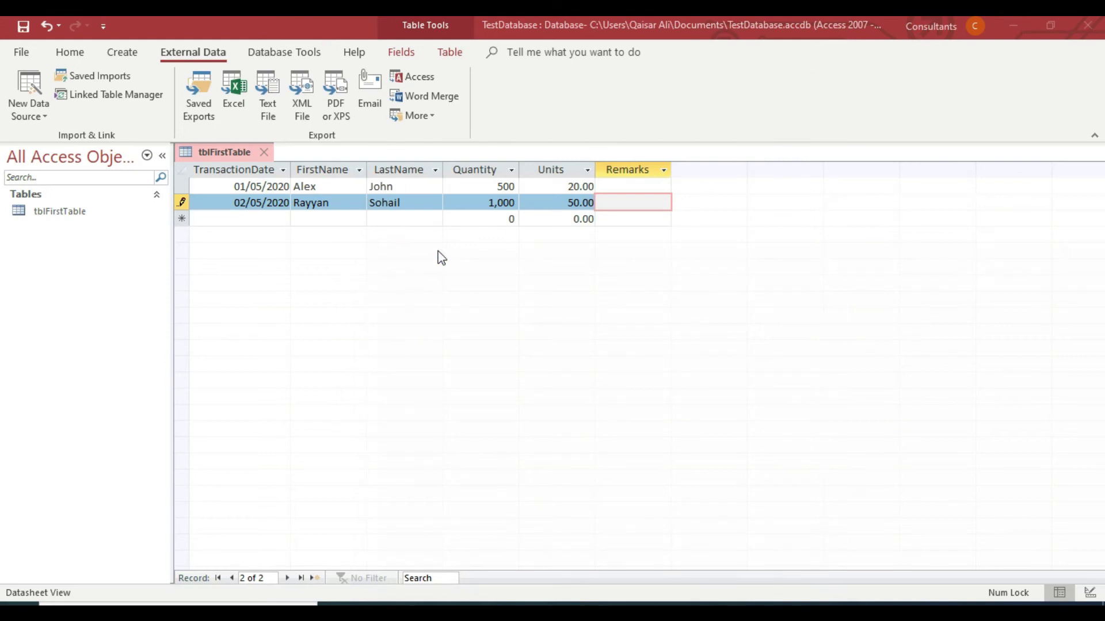
click(520, 316)
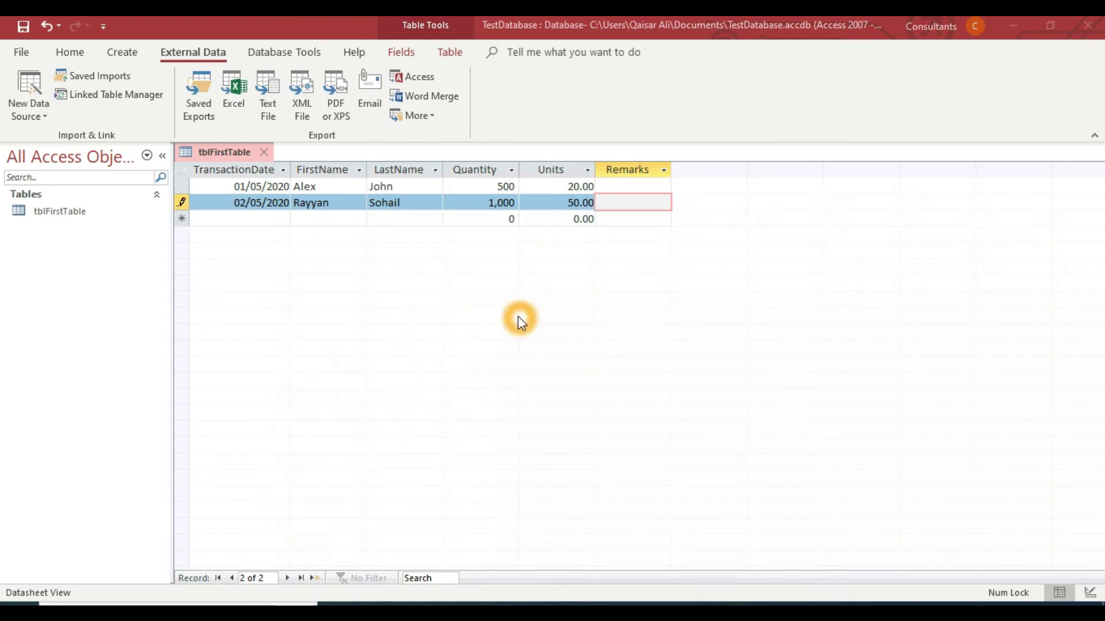
click(405, 367)
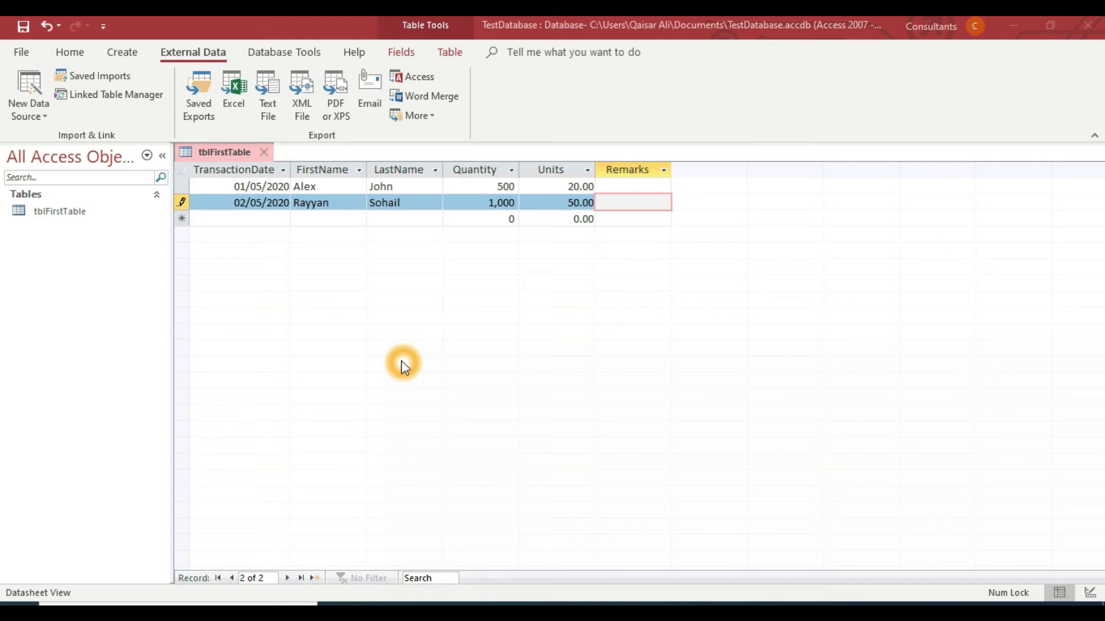
click(374, 316)
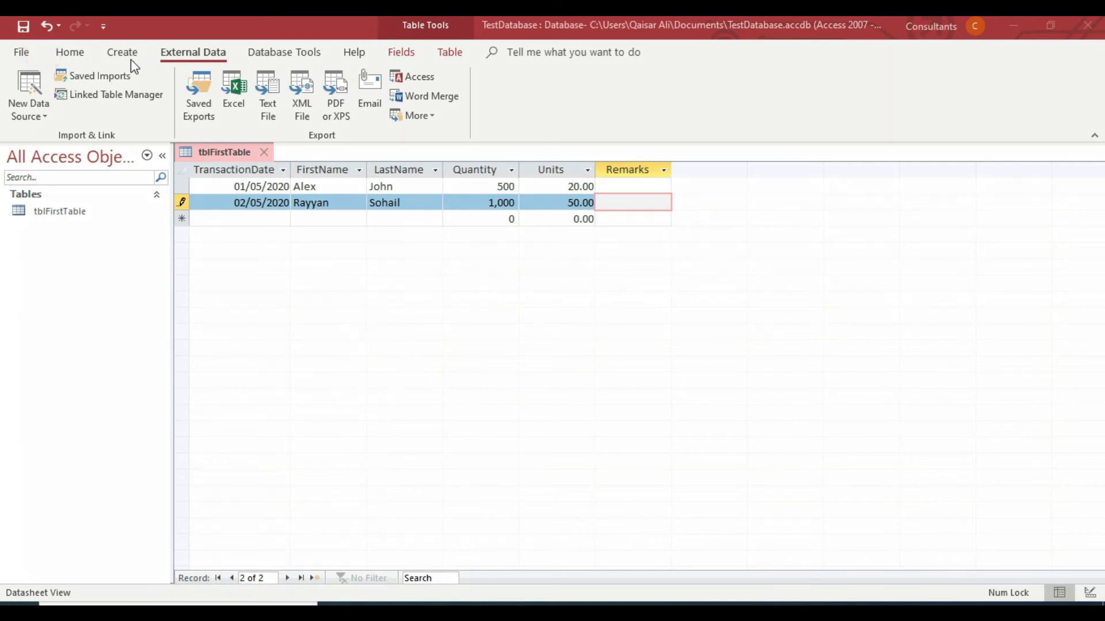
click(192, 53)
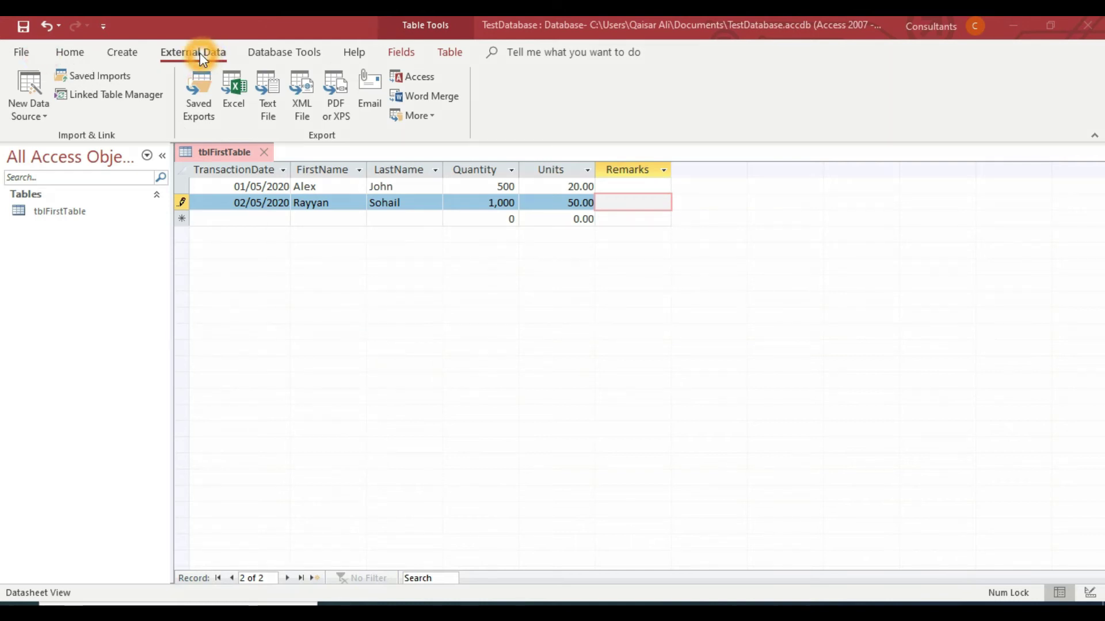
click(29, 112)
click(109, 138)
click(35, 115)
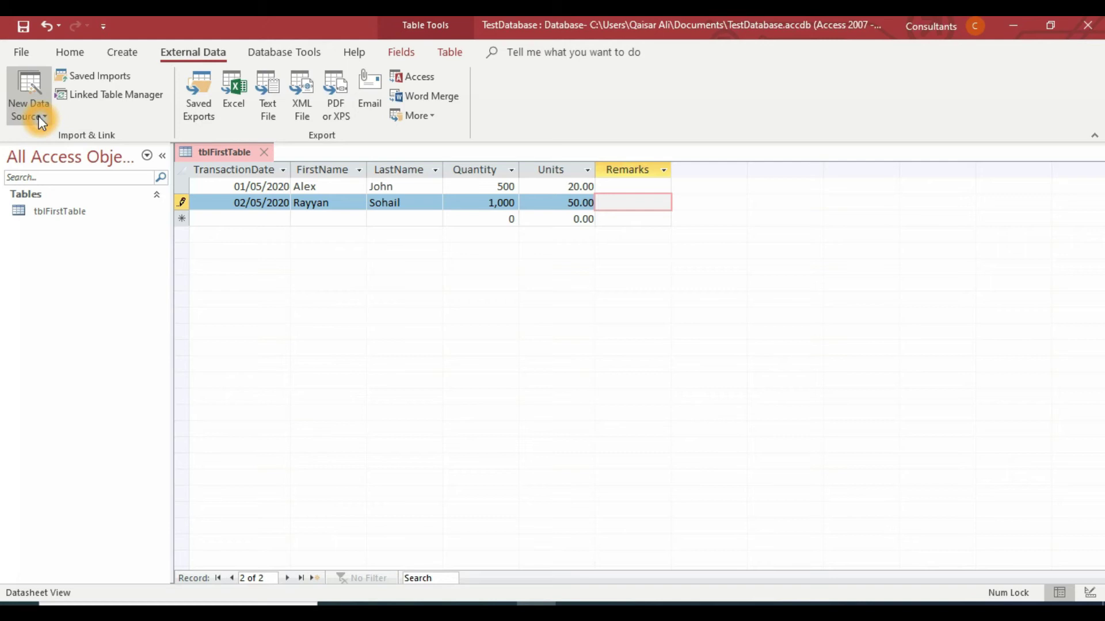
- Start an Excel import via New Data Source > From File > Excel
click(38, 115)
mouse_move(62, 150)
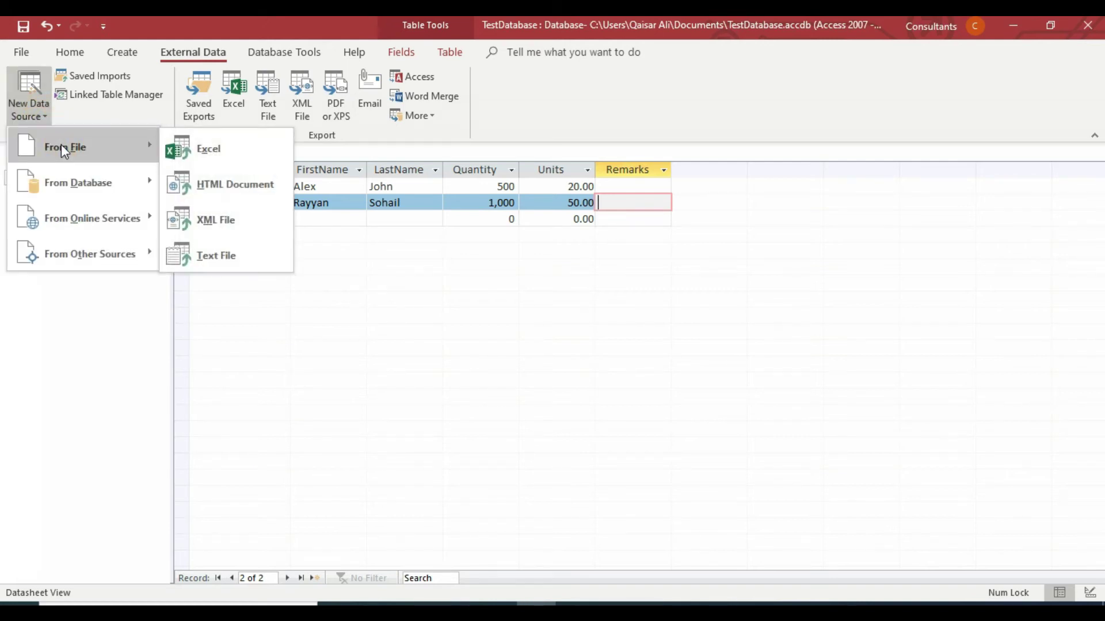
click(229, 147)
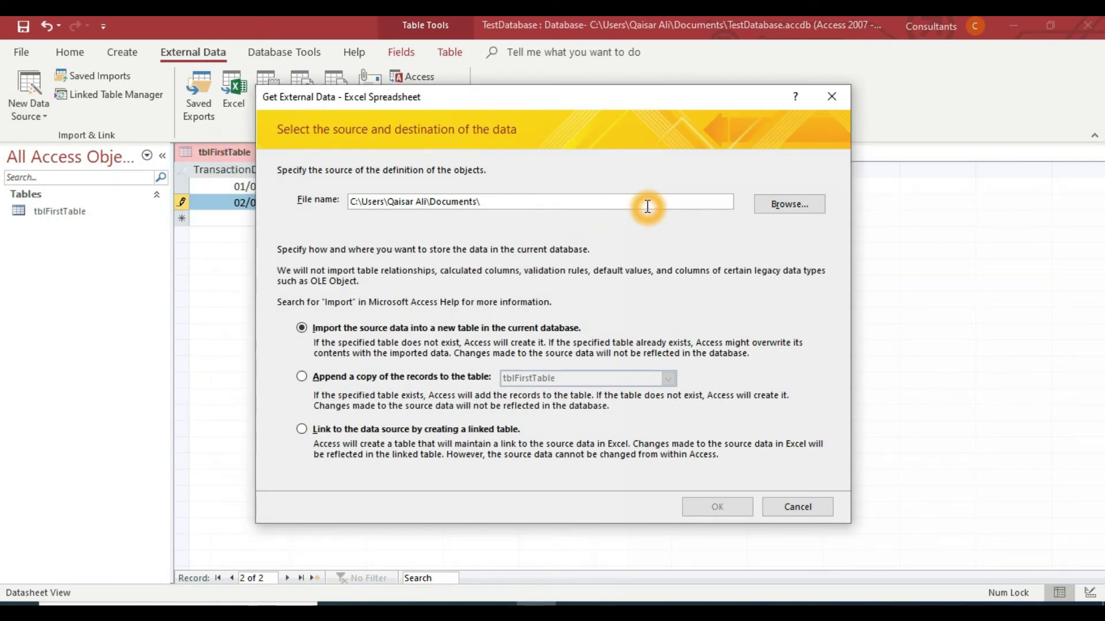
- Browse to Presentations\Microsoft Access and pick Tables.xlsx as the source file
click(789, 204)
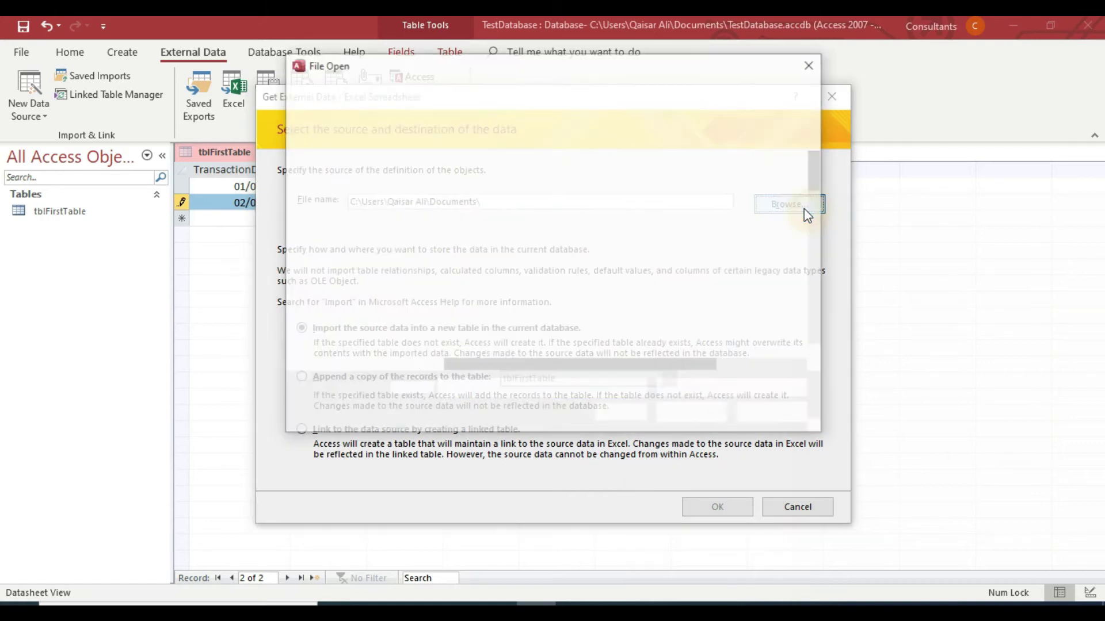
scroll(585, 281, down, 1)
scroll(582, 264, down, 5)
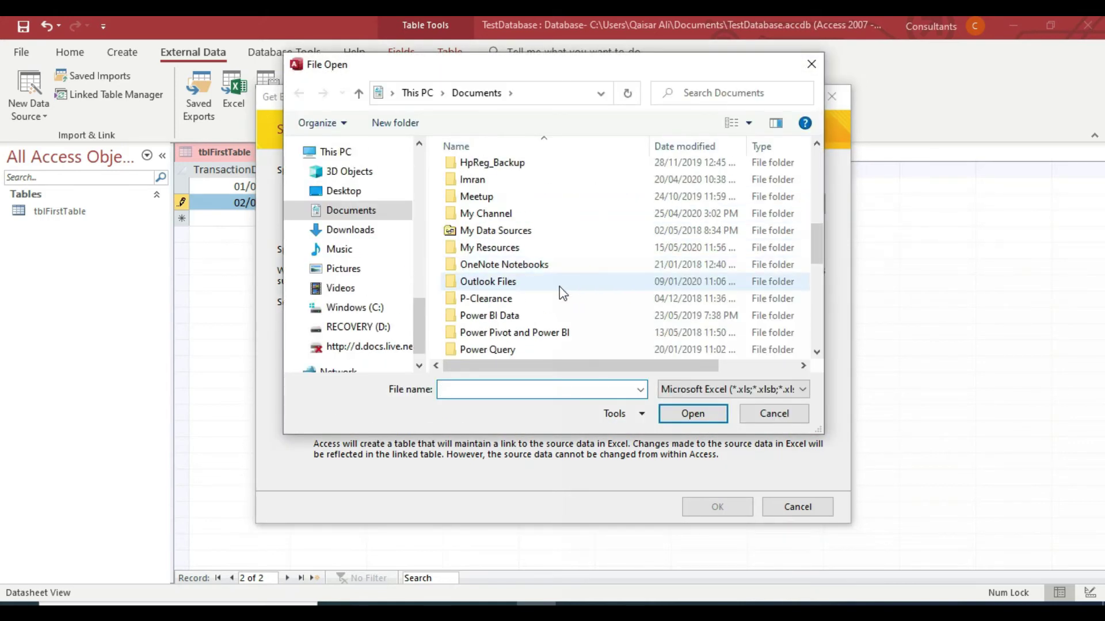
scroll(550, 296, down, 1)
double_click(514, 316)
double_click(500, 204)
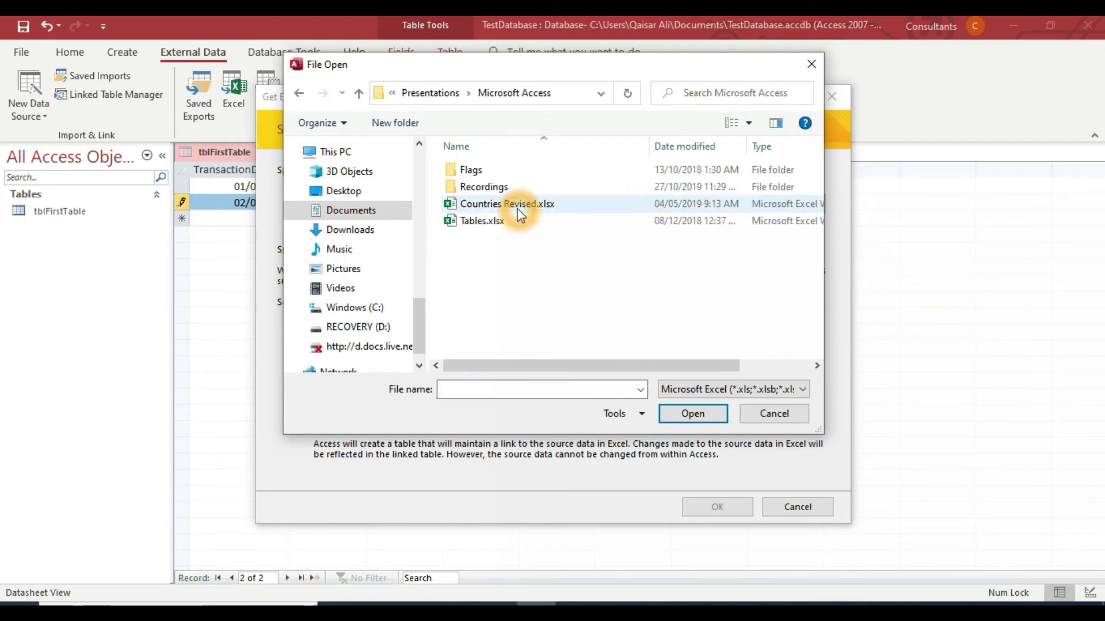
click(493, 221)
click(697, 415)
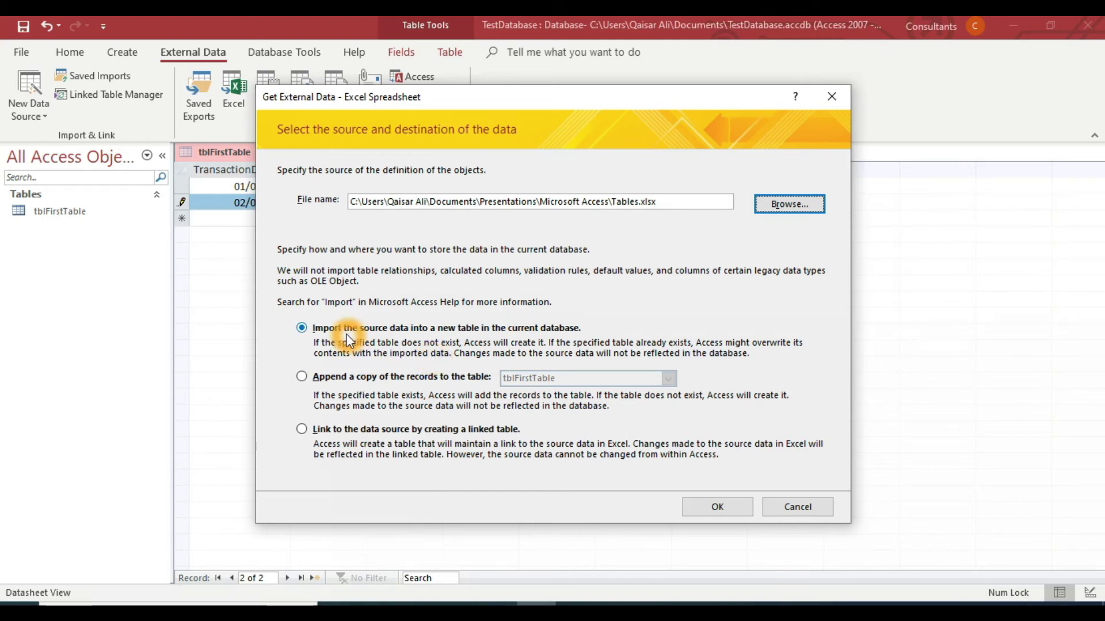
- Confirm importing Tables.xlsx into a new table, opening the Import Spreadsheet Wizard
click(508, 342)
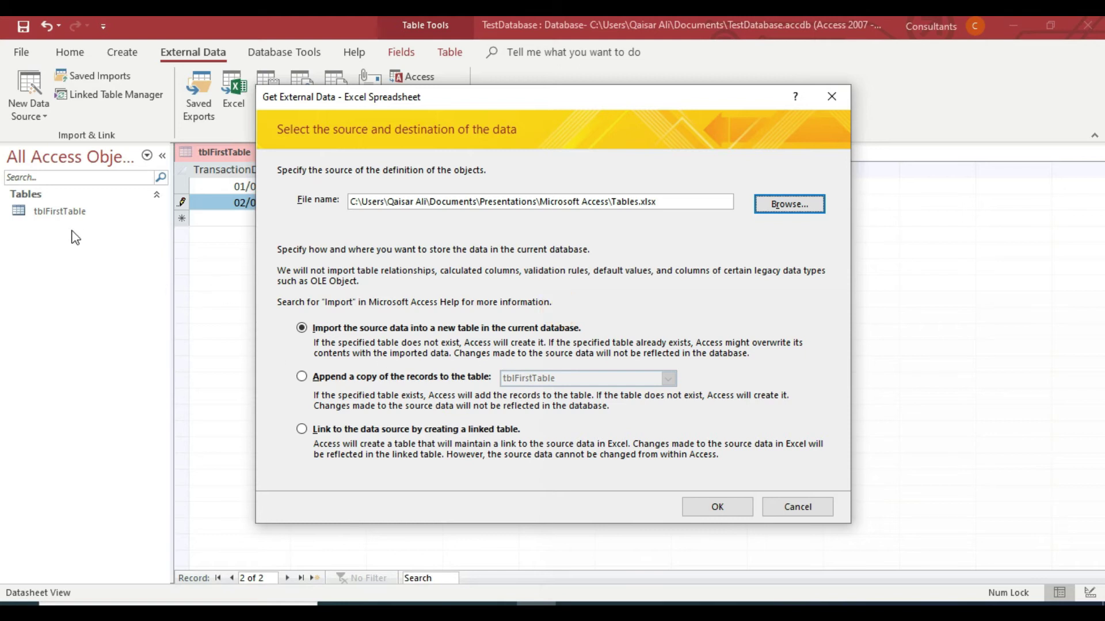
click(106, 287)
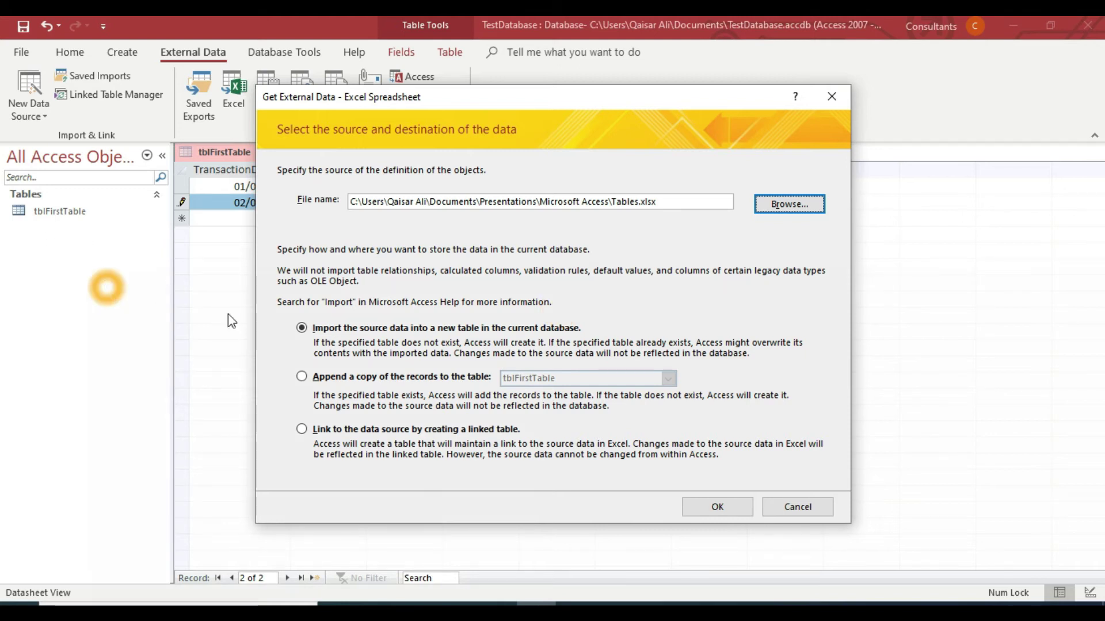
click(295, 347)
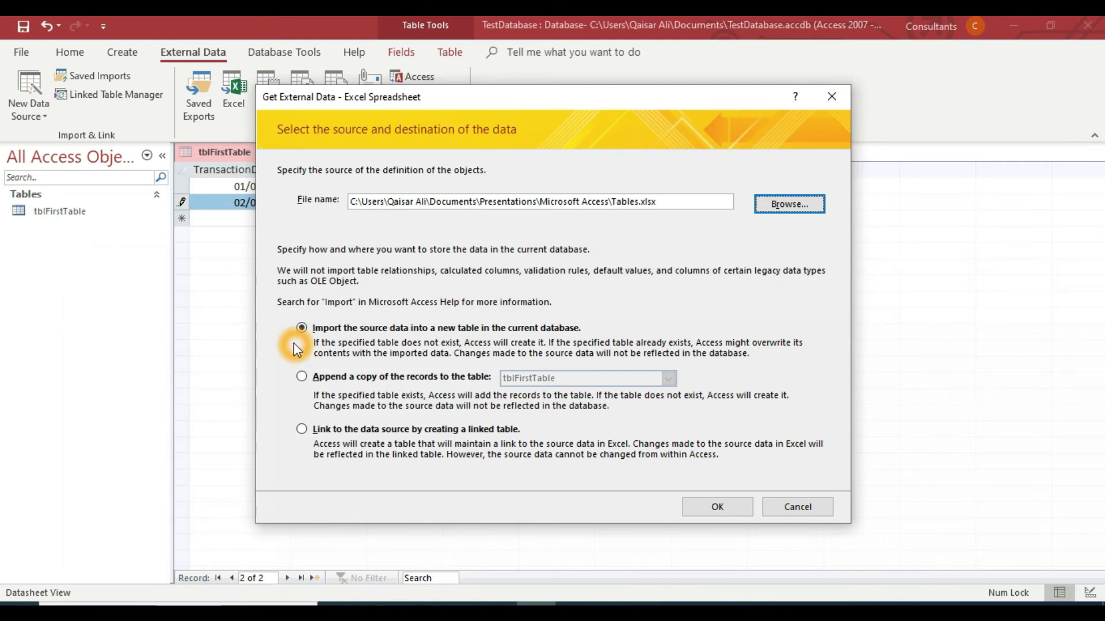
click(685, 227)
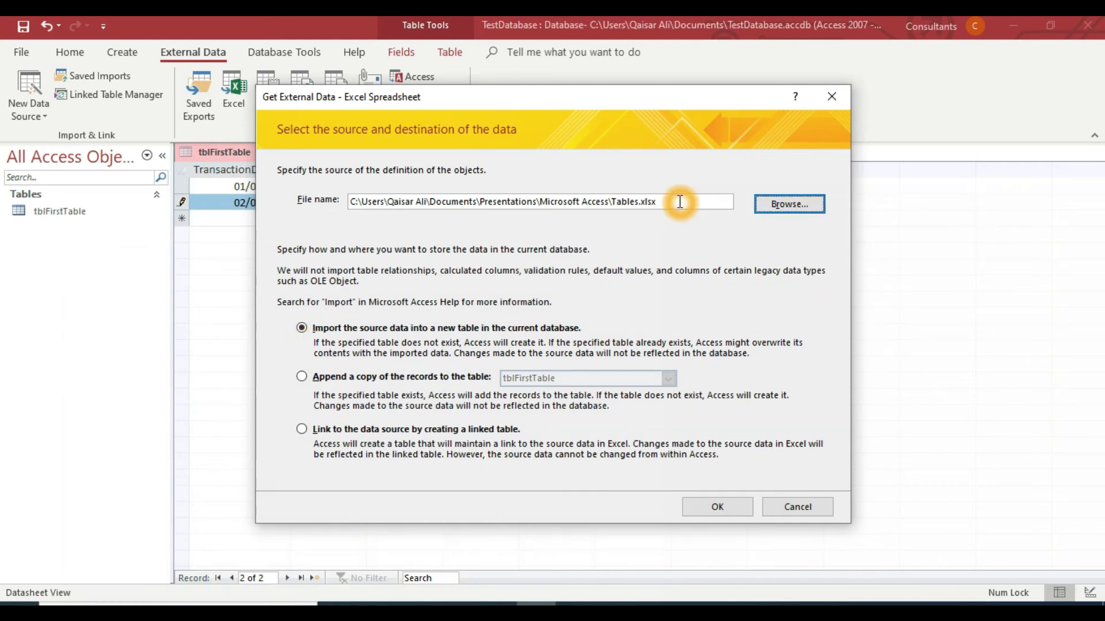
click(725, 506)
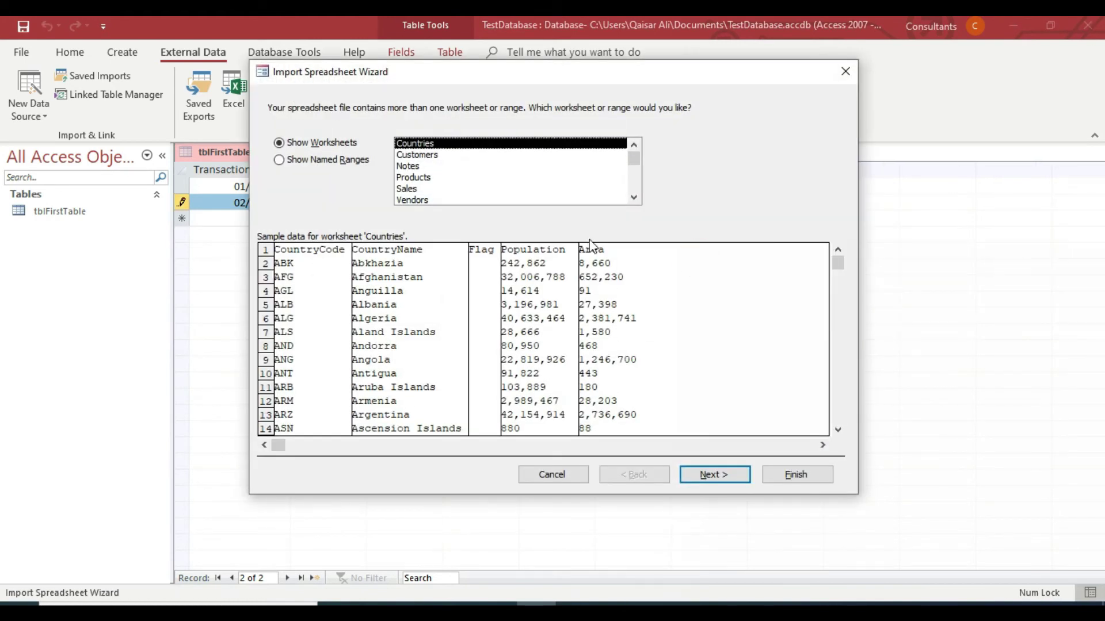
- Keep the Countries worksheet selected and advance to the column headings step
click(492, 250)
click(603, 315)
click(605, 249)
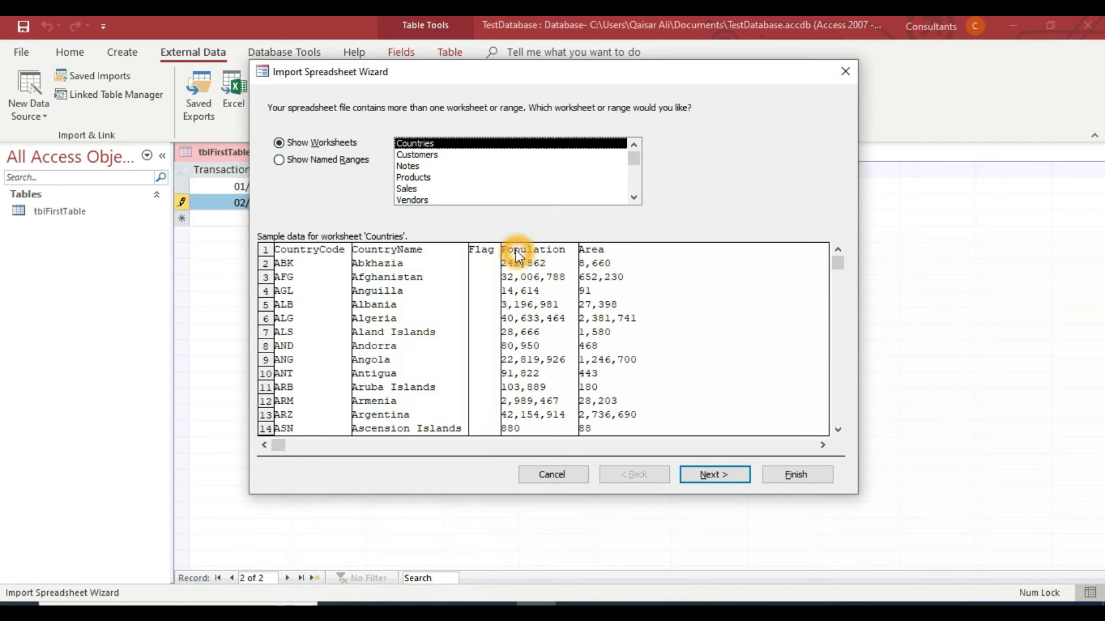
click(303, 299)
click(706, 481)
click(717, 481)
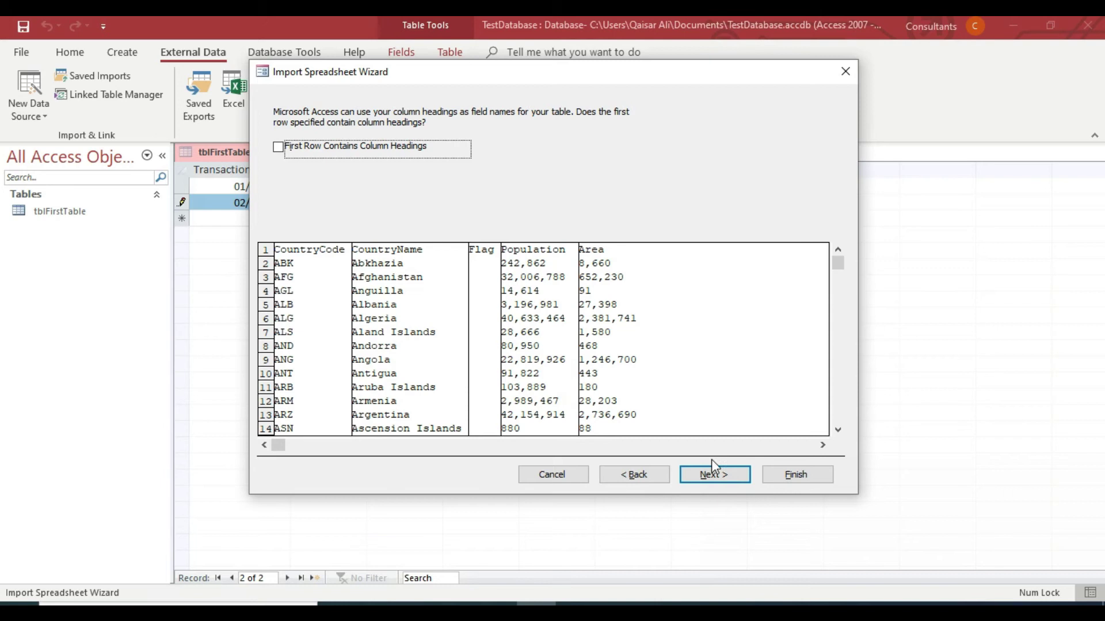
- Use the first row (CountryCode, CountryName, Flag, Population, Area) as field names and continue
click(326, 255)
click(592, 256)
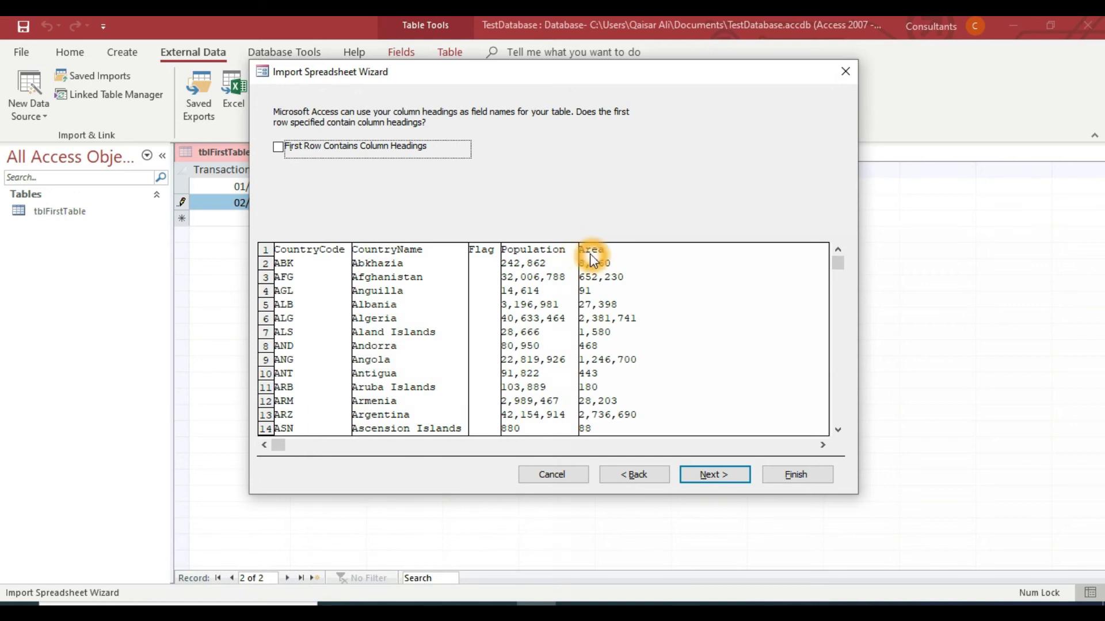
click(412, 259)
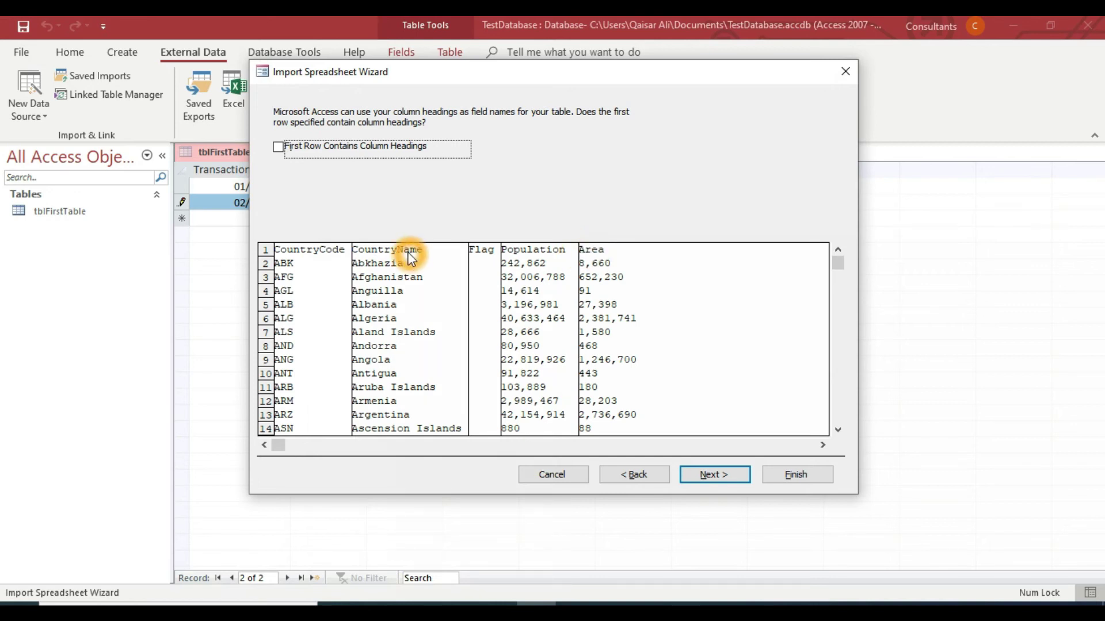
click(278, 147)
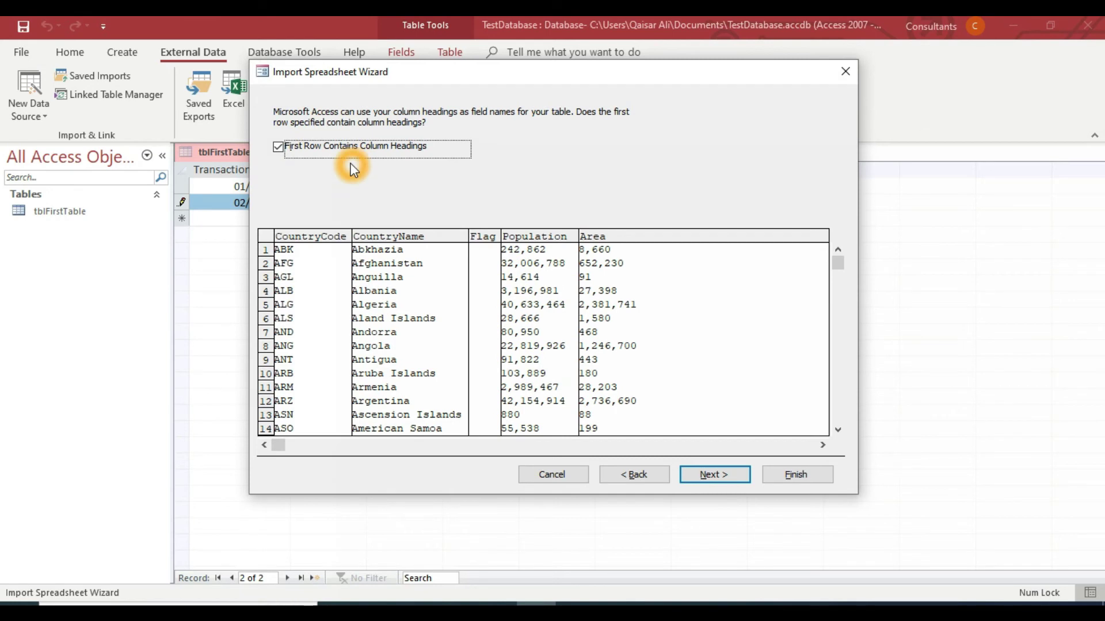
click(318, 251)
click(609, 239)
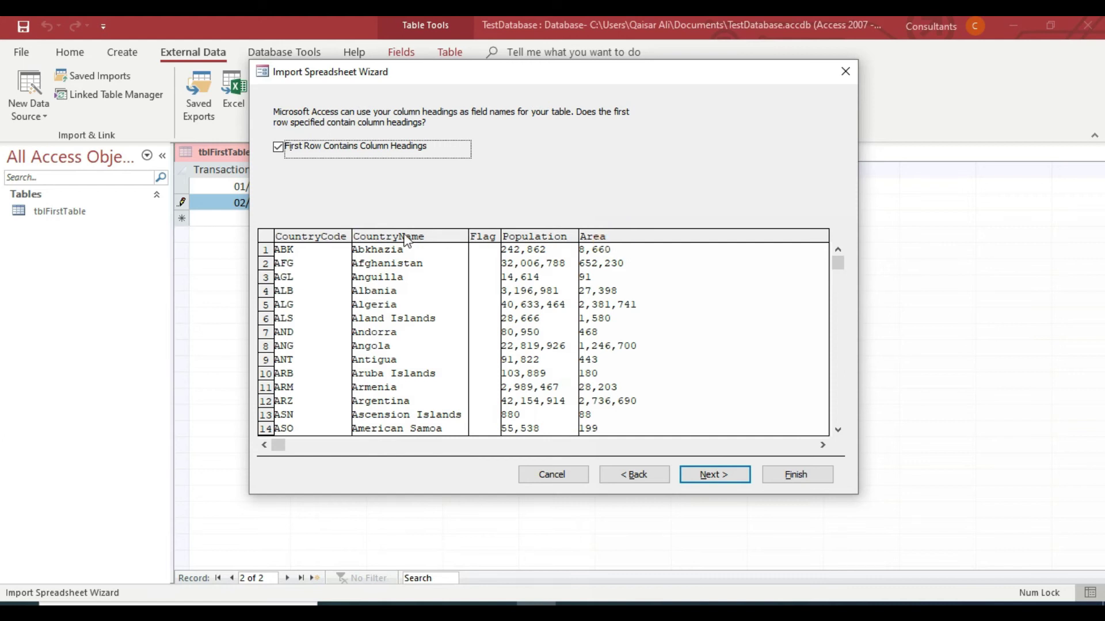
click(470, 241)
click(742, 477)
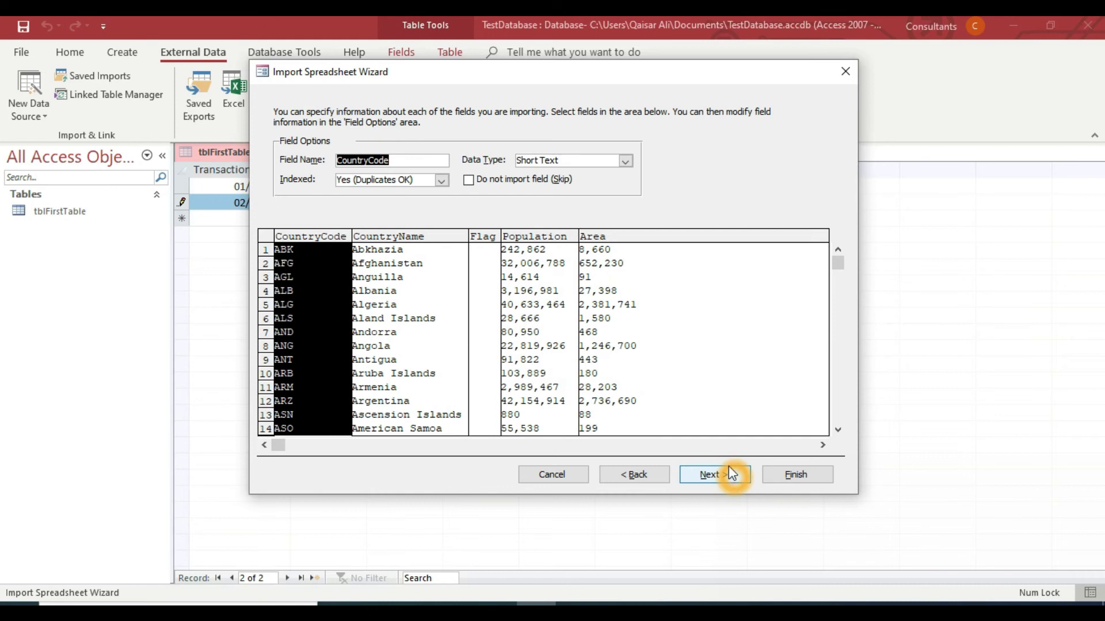
- Check CountryName's field options, keeping its data type as Short Text
click(526, 233)
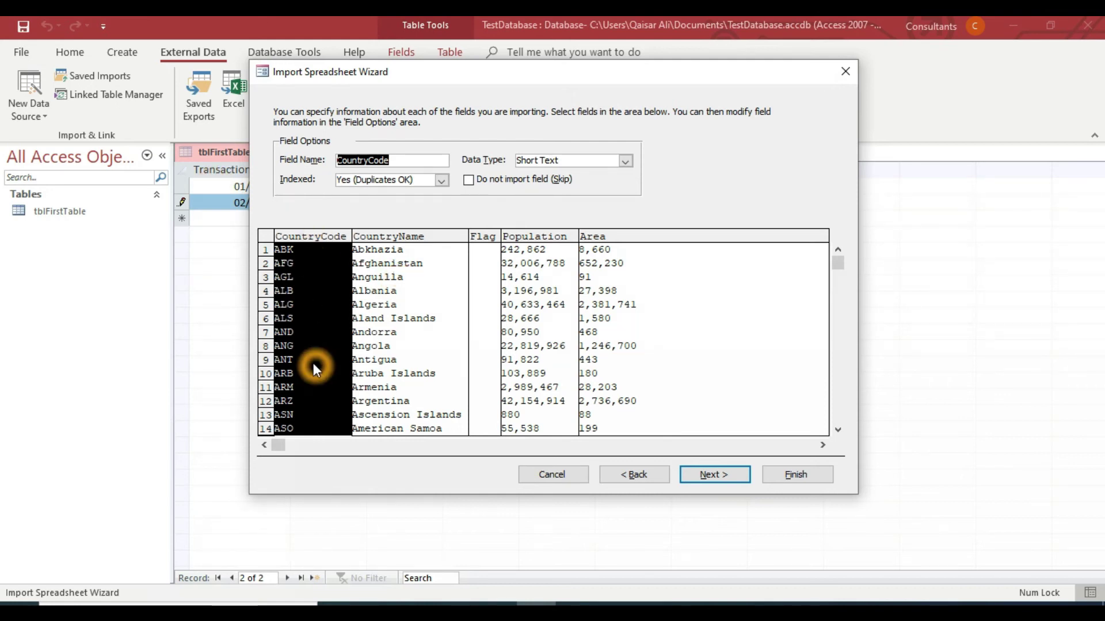
click(326, 253)
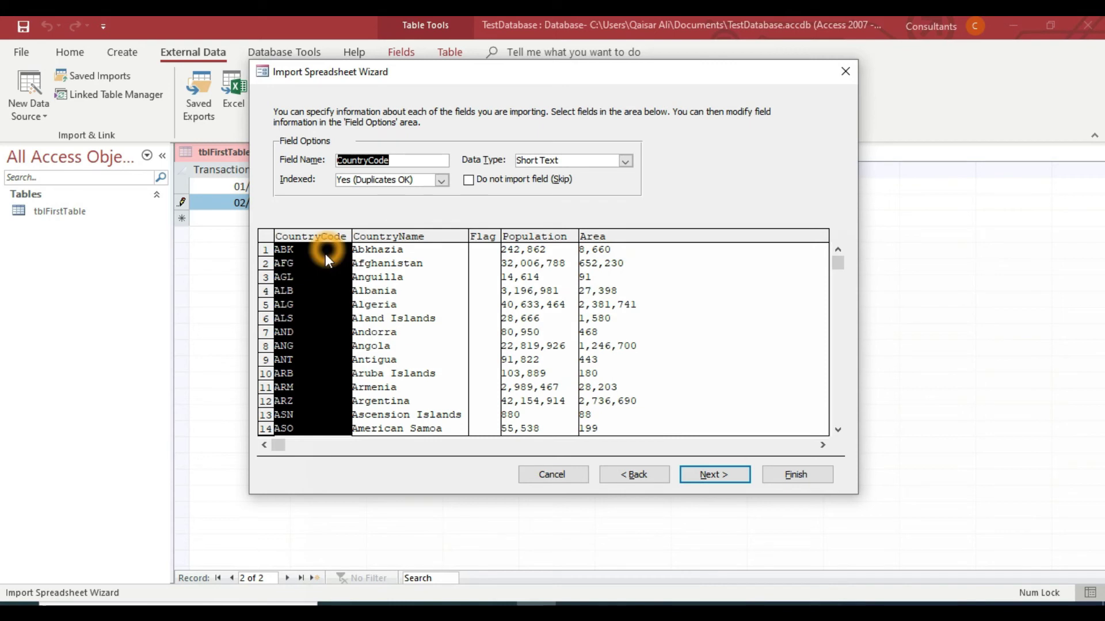
click(557, 160)
drag(319, 369, 332, 317)
click(379, 236)
click(626, 161)
click(626, 161)
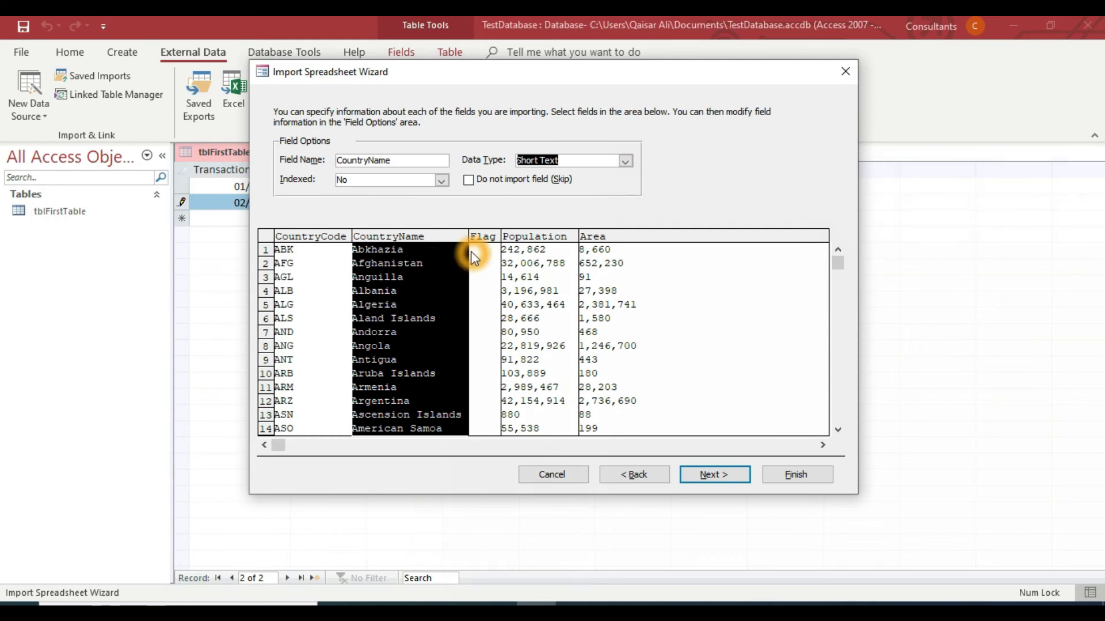
- Review CountryCode, Population and Area options, leaving Population and Area as Double
click(331, 244)
click(586, 160)
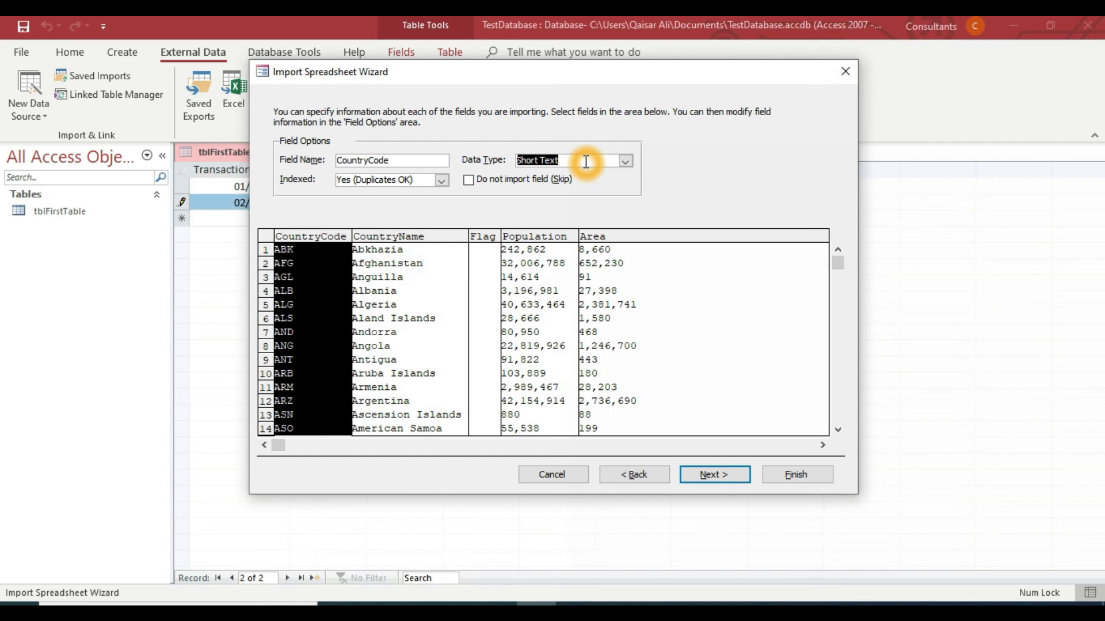
click(412, 236)
click(537, 238)
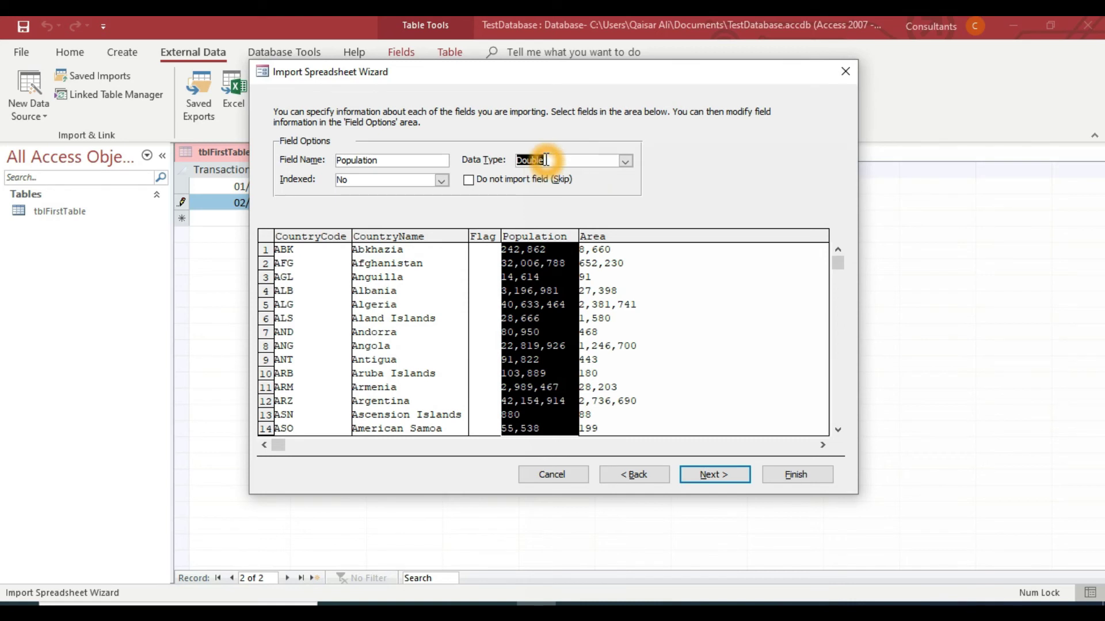
click(602, 233)
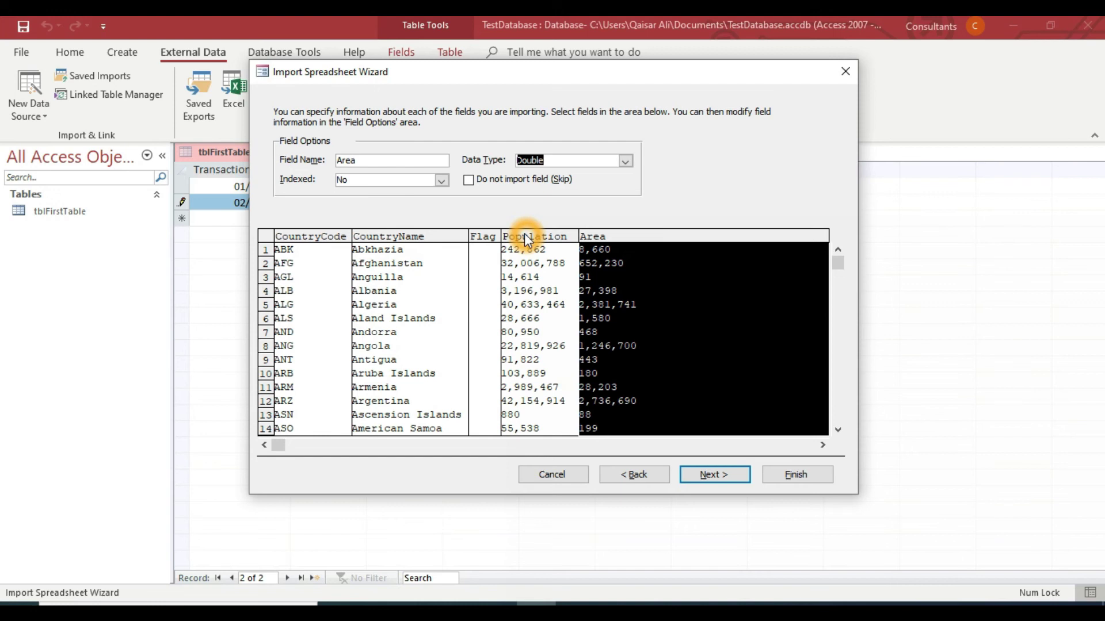
- Advance to the wizard's primary key page and look over its options
click(723, 474)
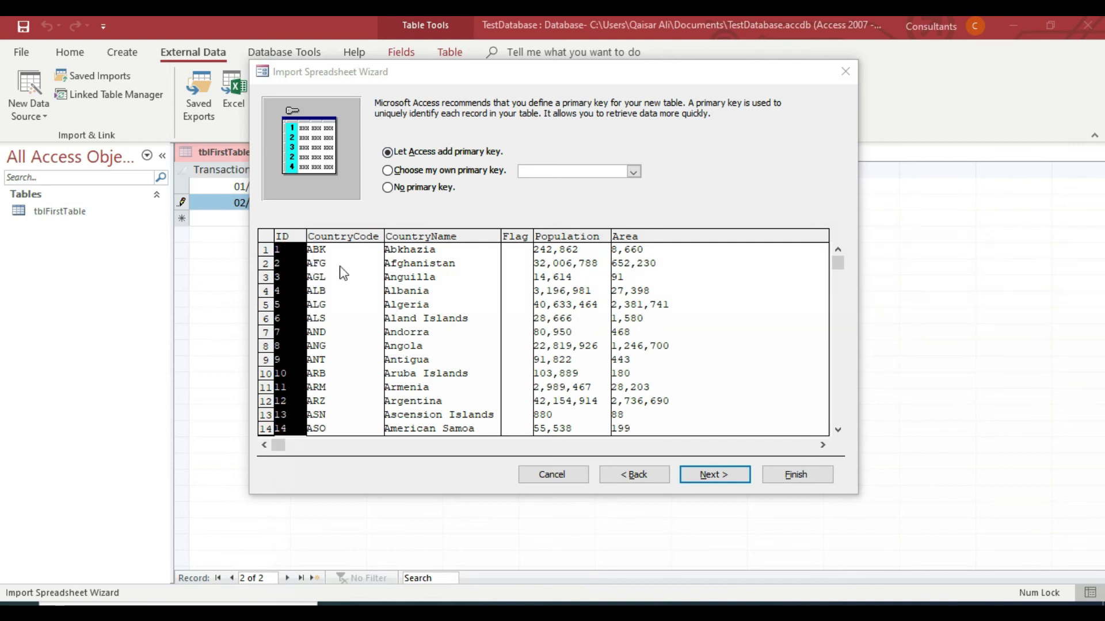
click(491, 153)
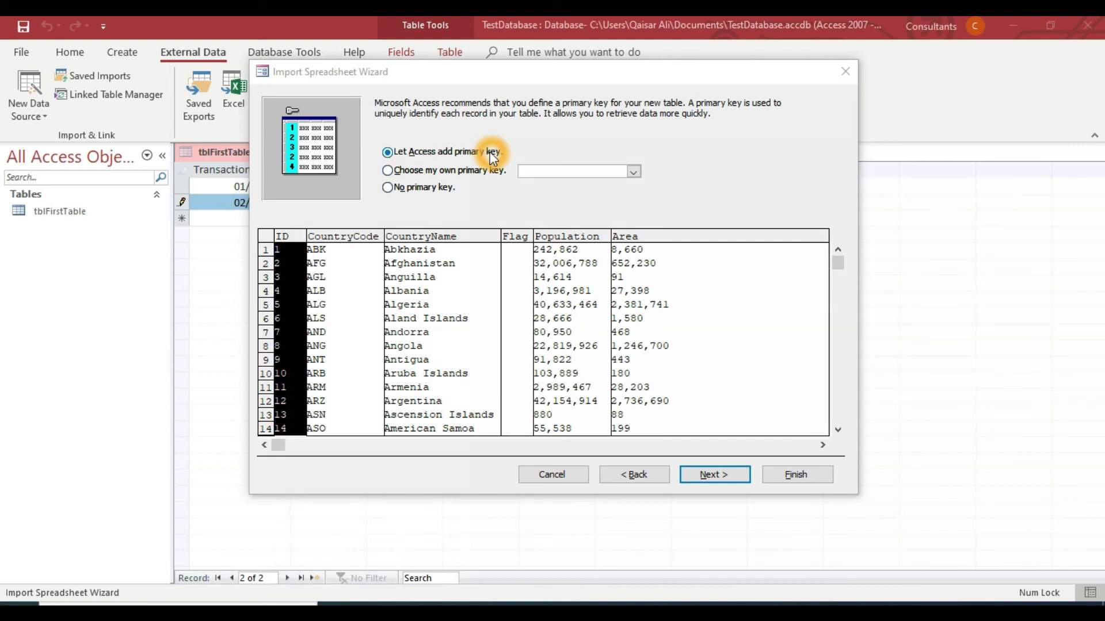
click(293, 247)
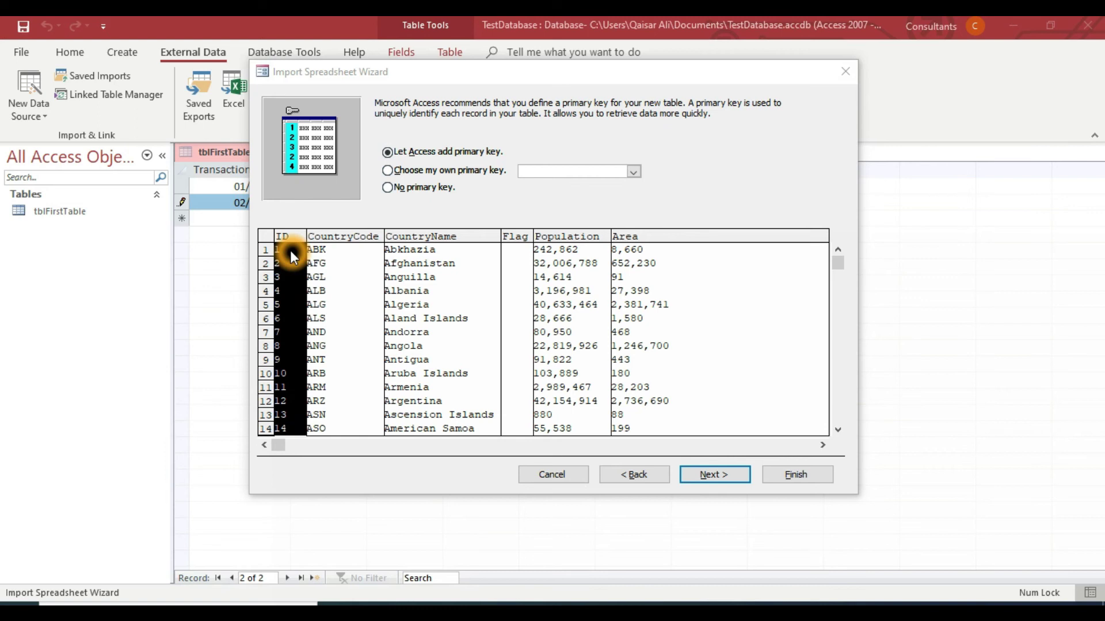
click(439, 159)
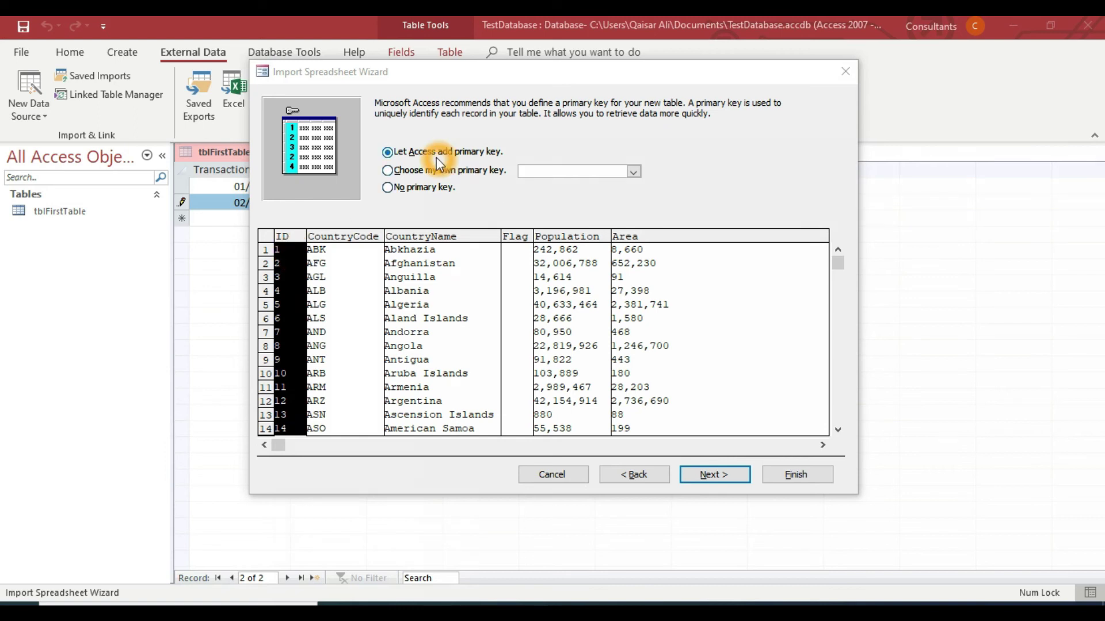
click(719, 476)
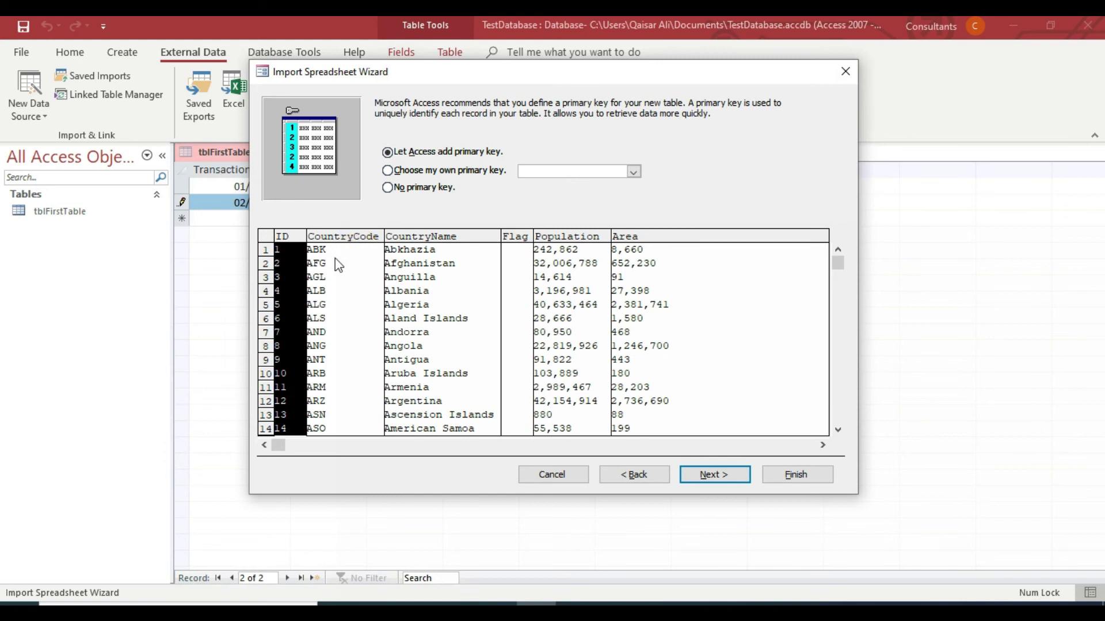
click(335, 303)
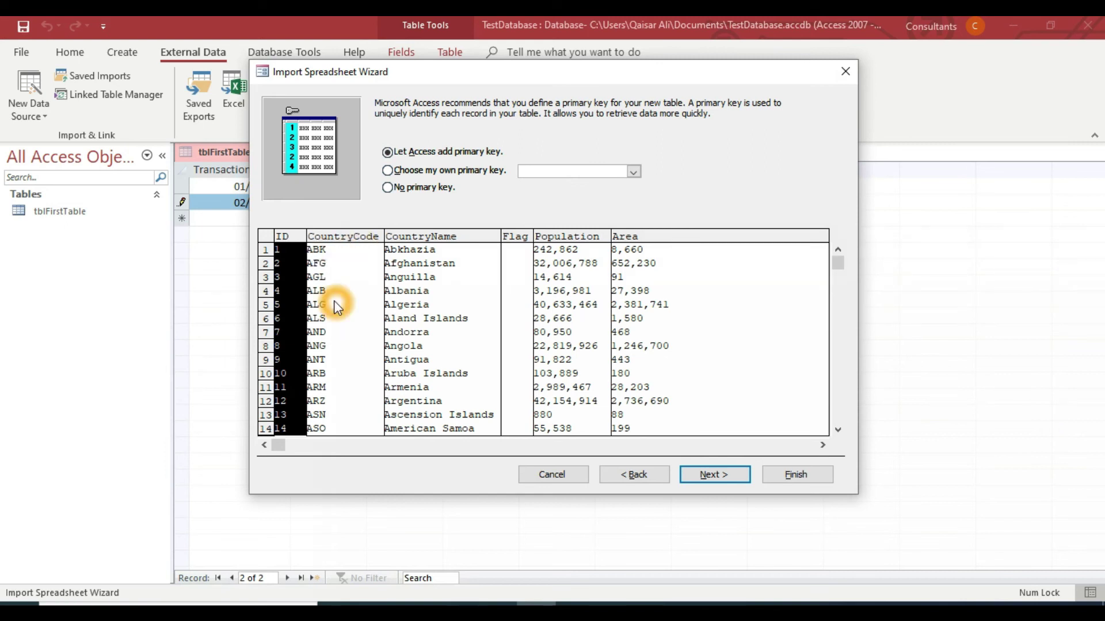
click(288, 288)
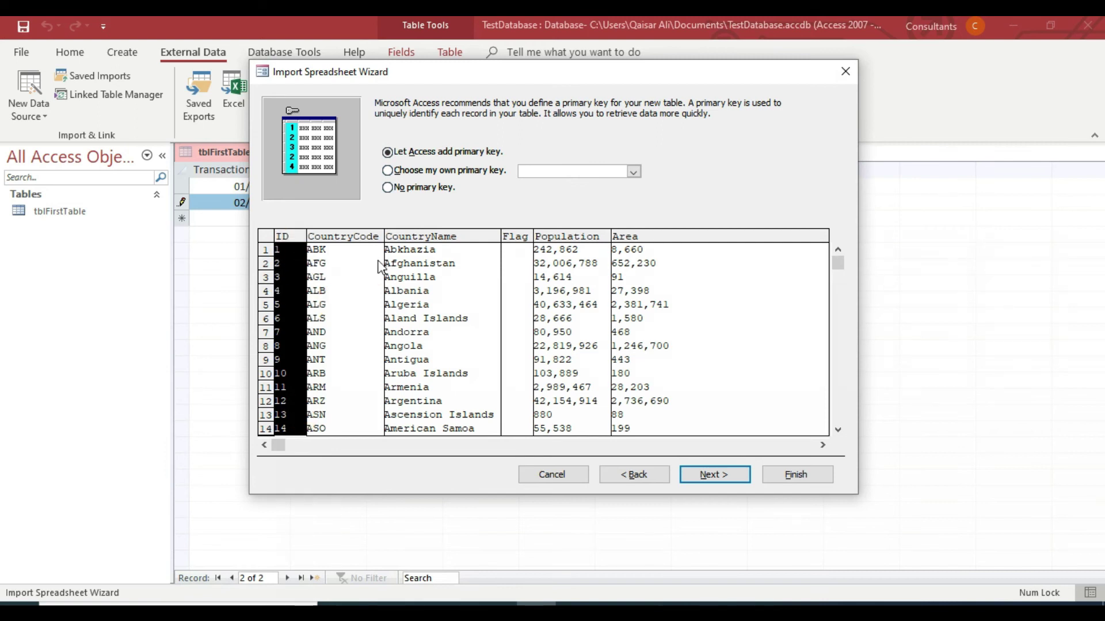
click(415, 174)
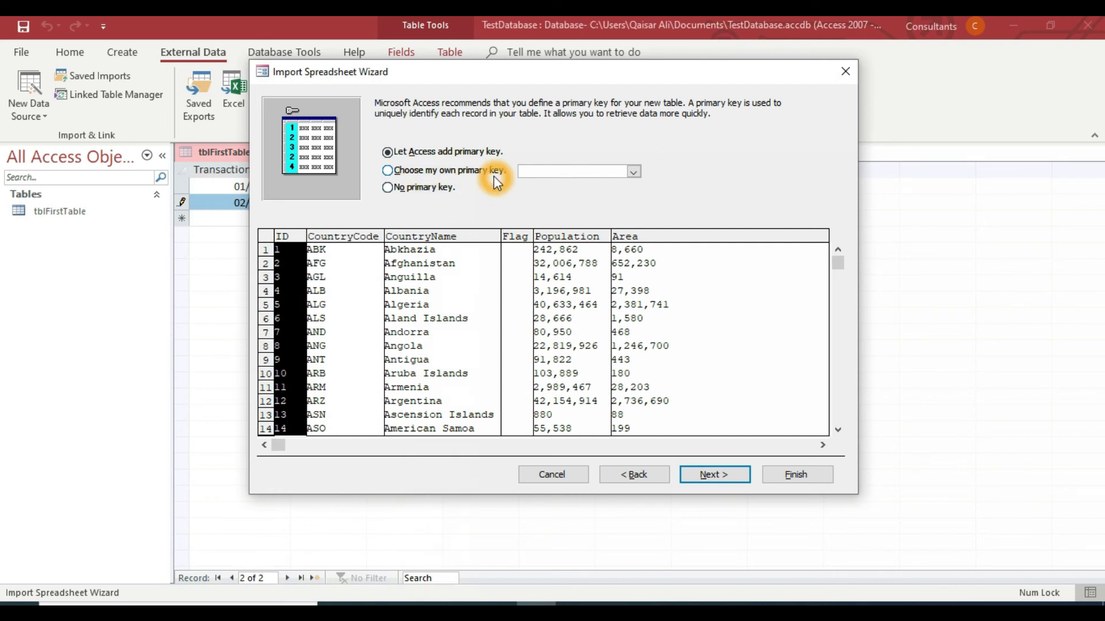
- Try CountryCode as the primary key, then test the No primary key option
click(640, 177)
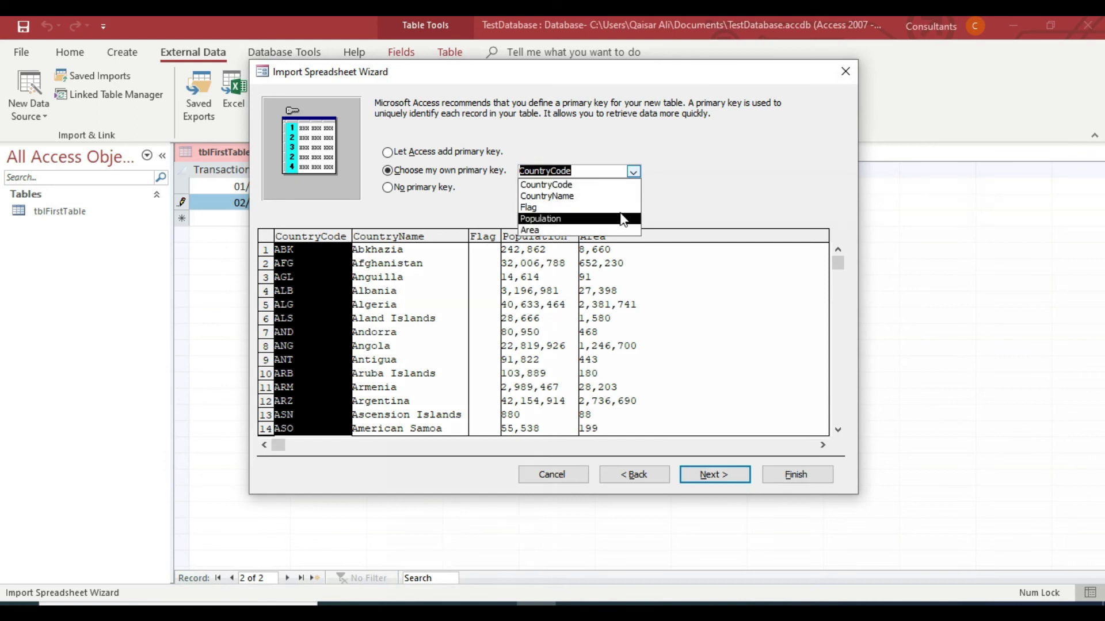
click(553, 185)
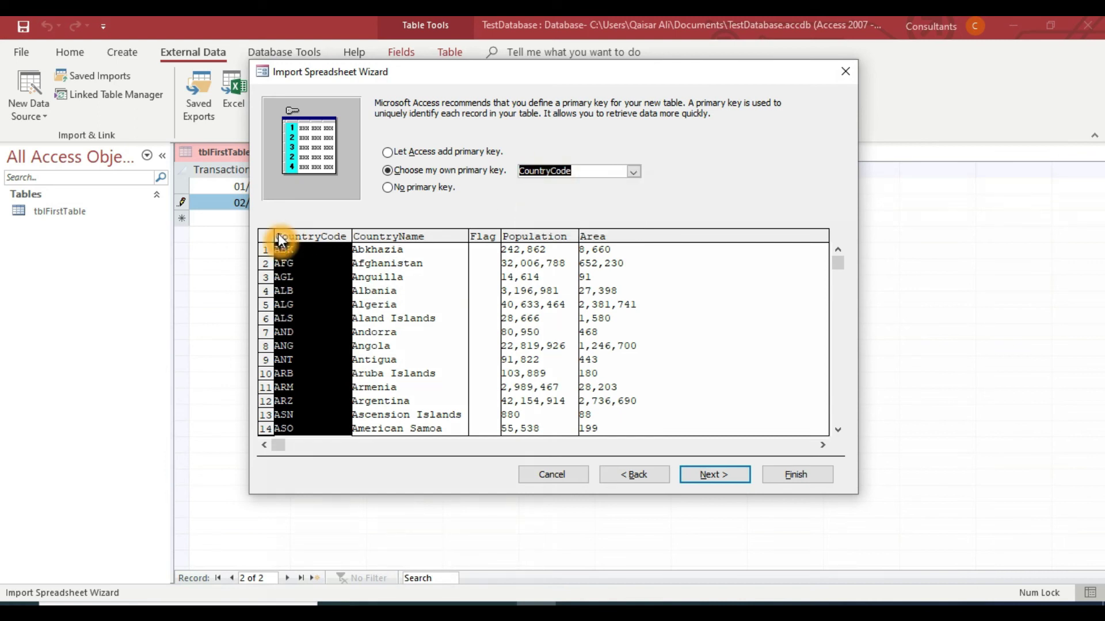
click(302, 280)
click(388, 188)
click(445, 381)
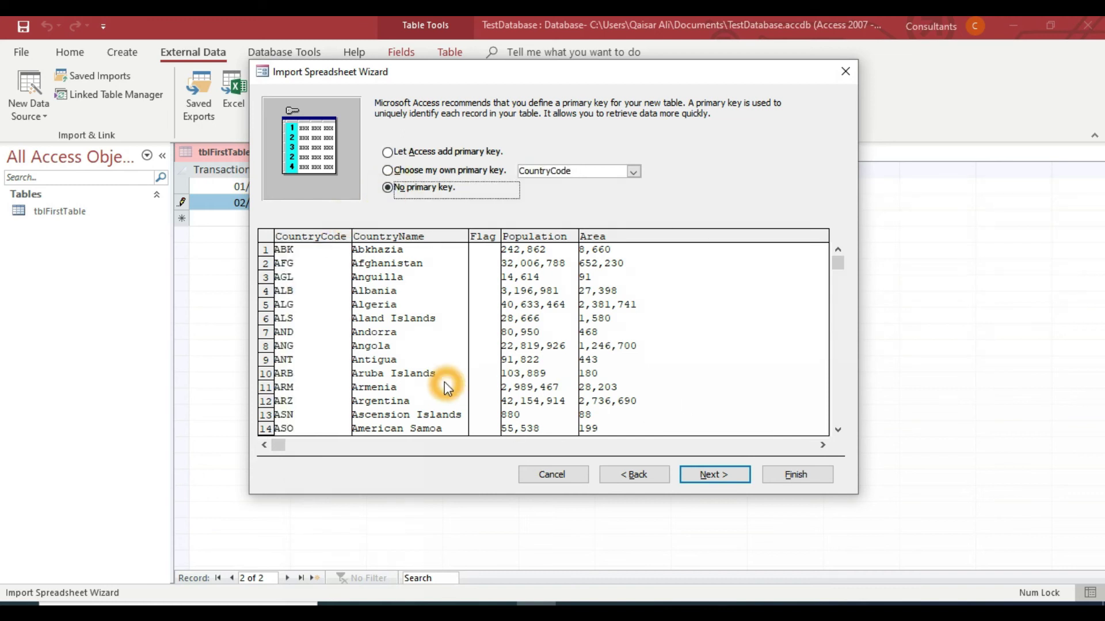
click(451, 293)
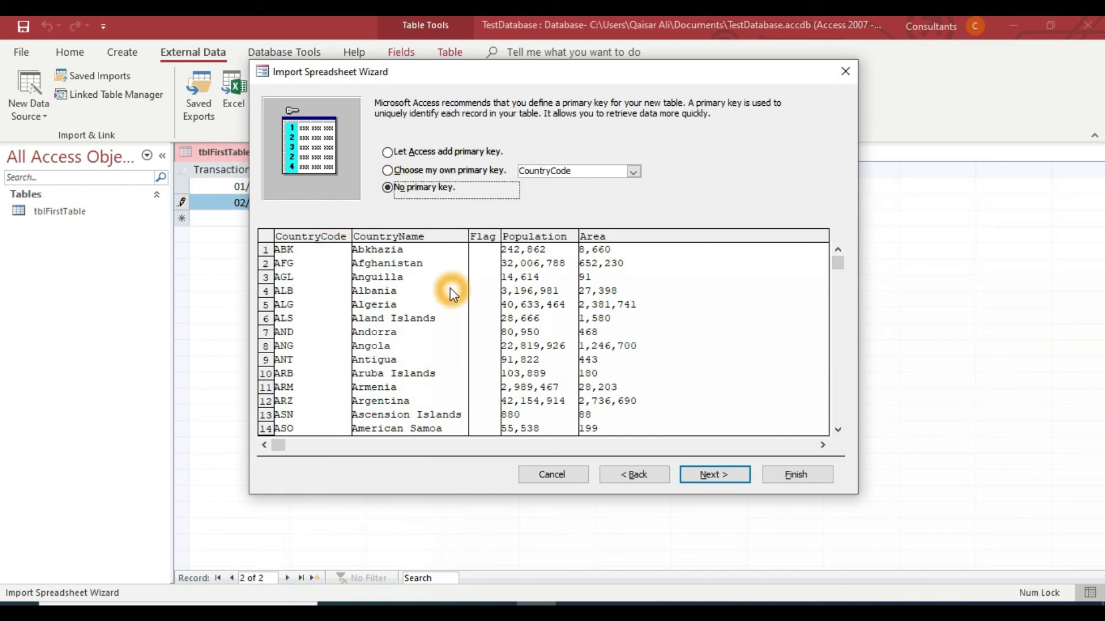
- Choose your own primary key, CountryCode, and continue to naming the table
click(389, 170)
click(593, 170)
click(633, 171)
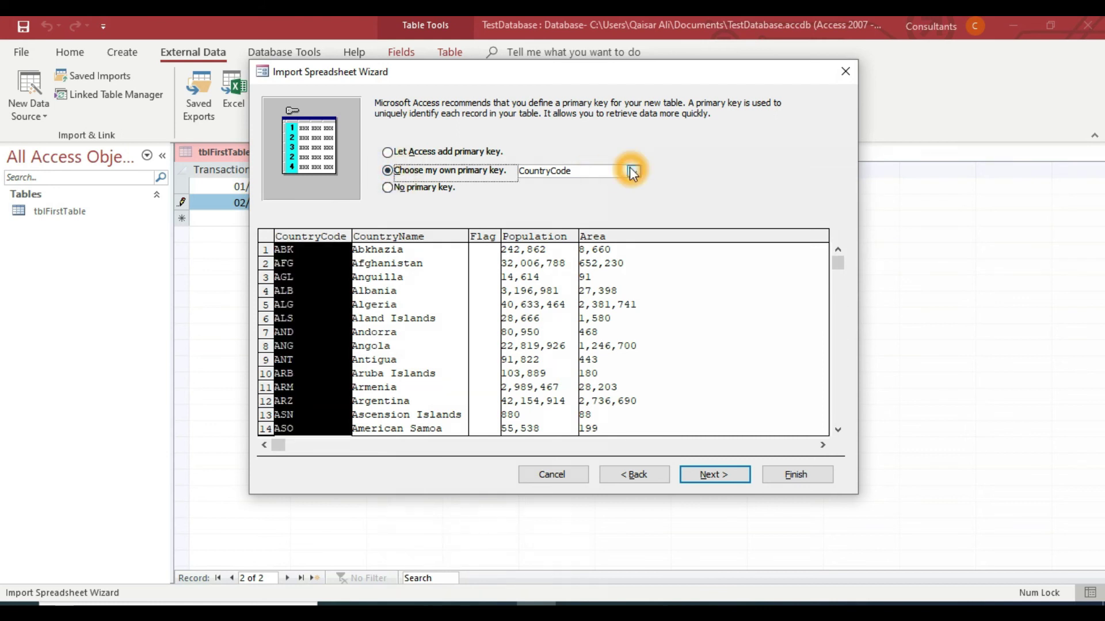
click(566, 187)
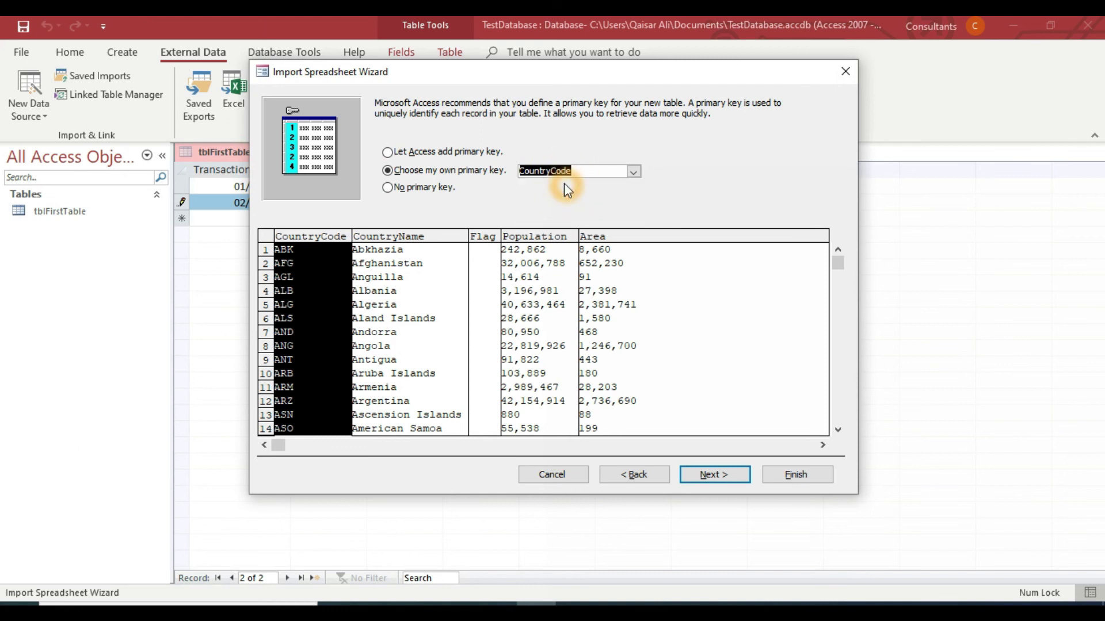
click(726, 476)
drag(373, 199, 410, 201)
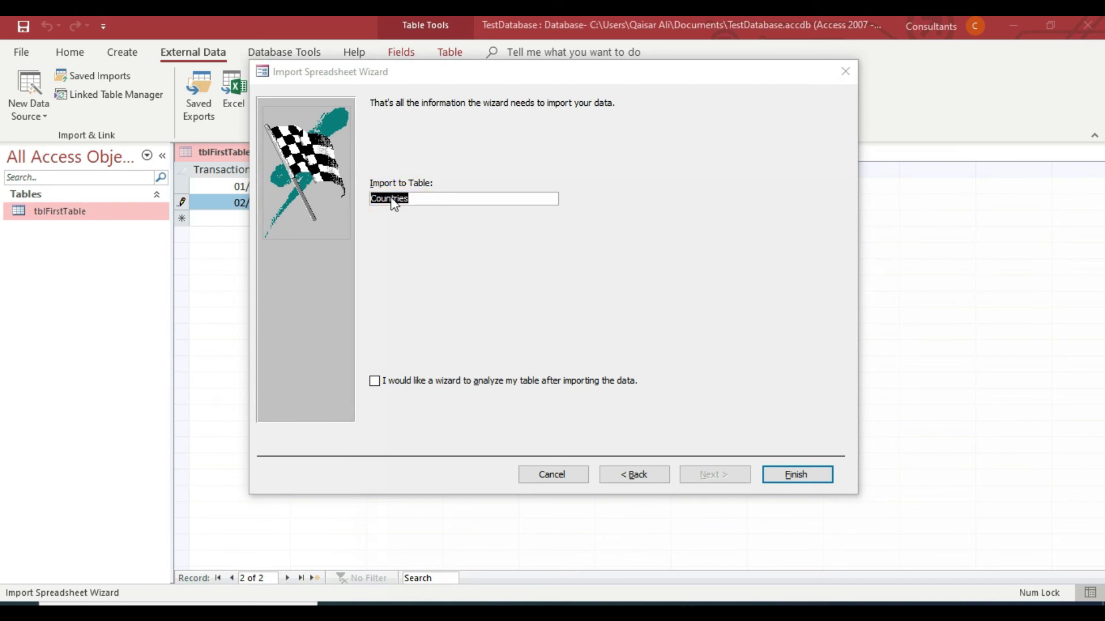
double_click(407, 199)
double_click(407, 199)
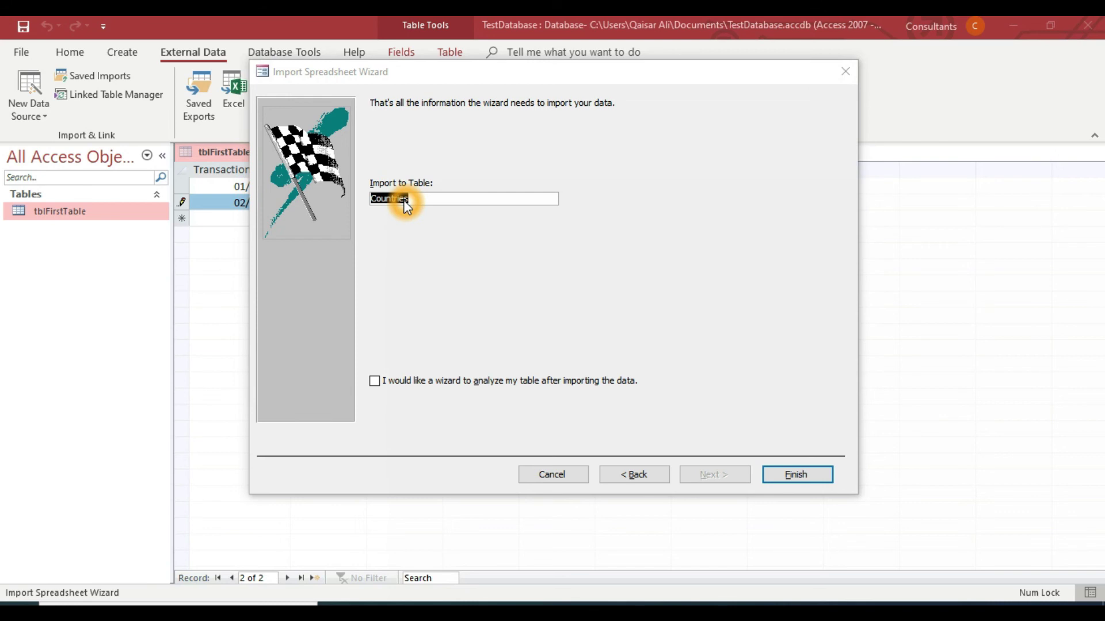
click(374, 200)
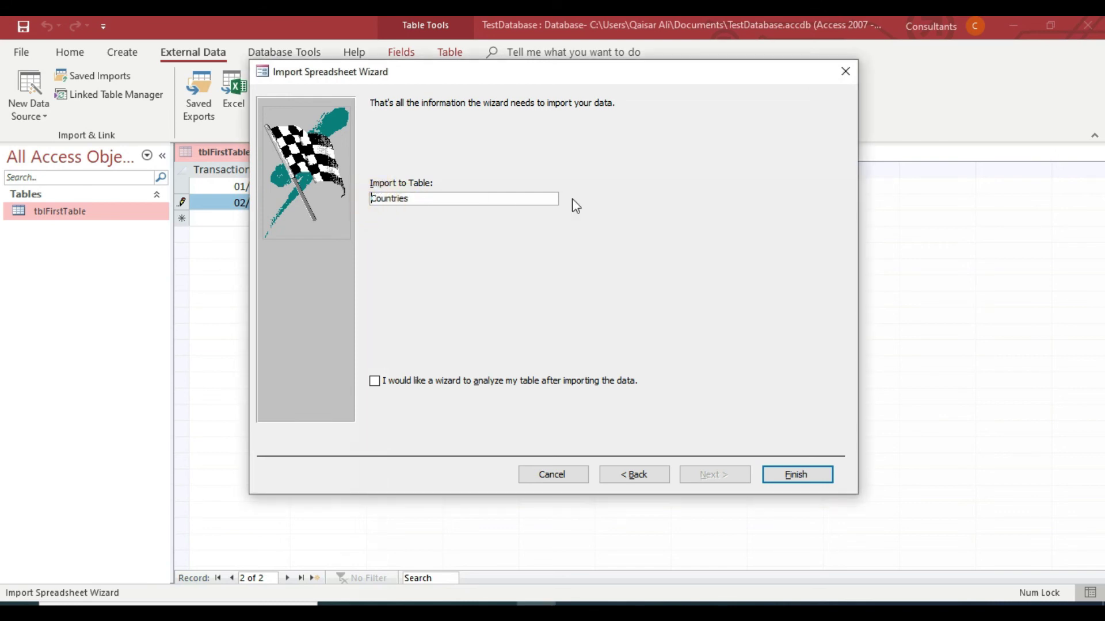
text(tbl)
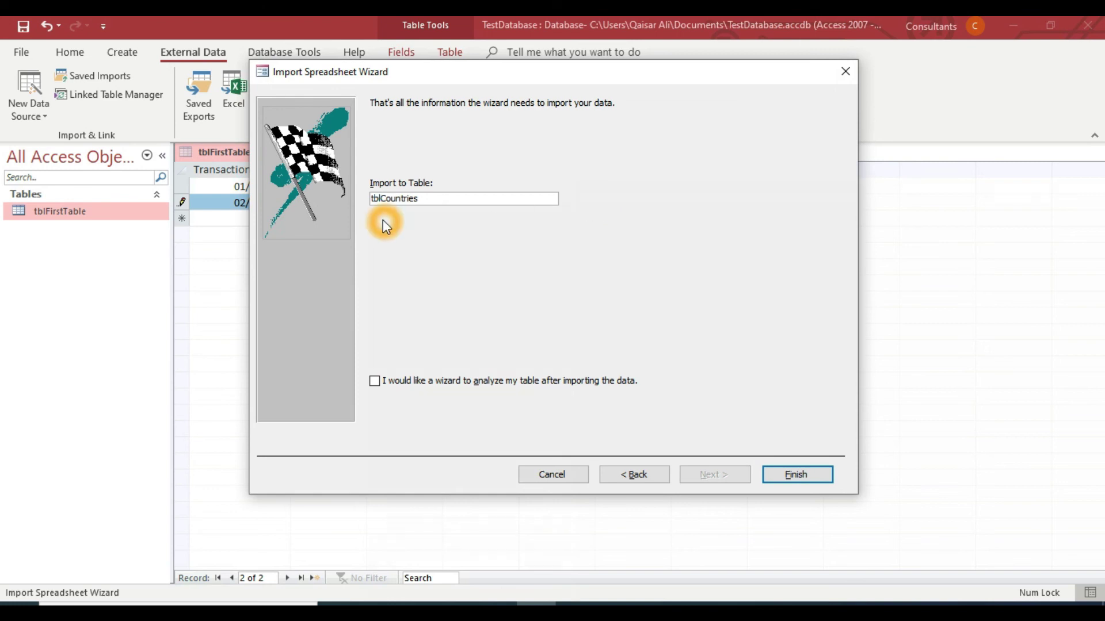
click(796, 475)
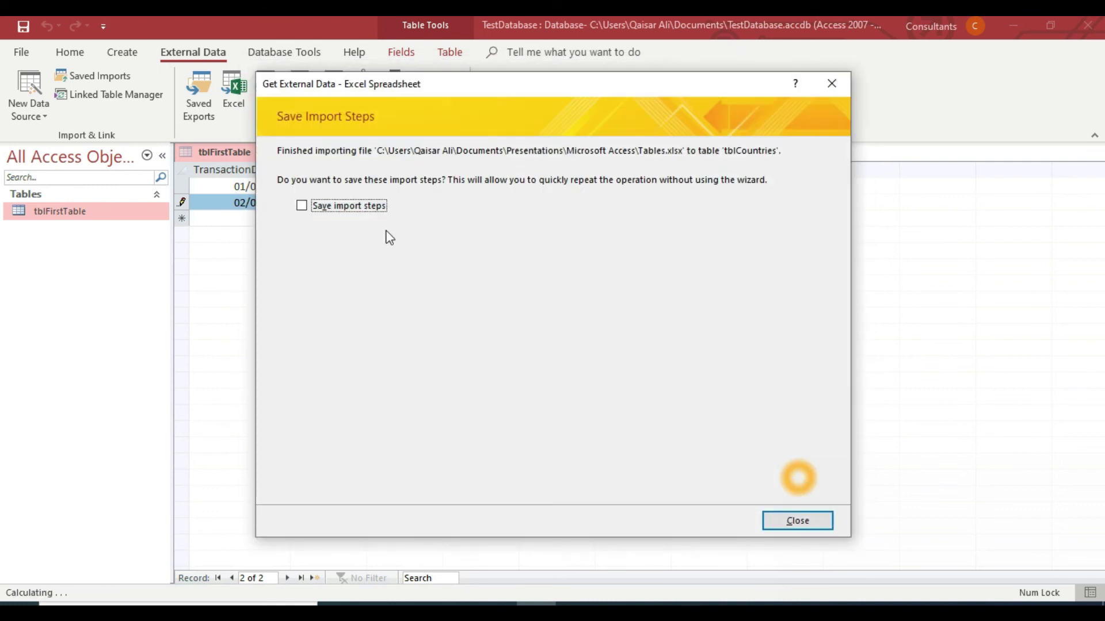
click(726, 223)
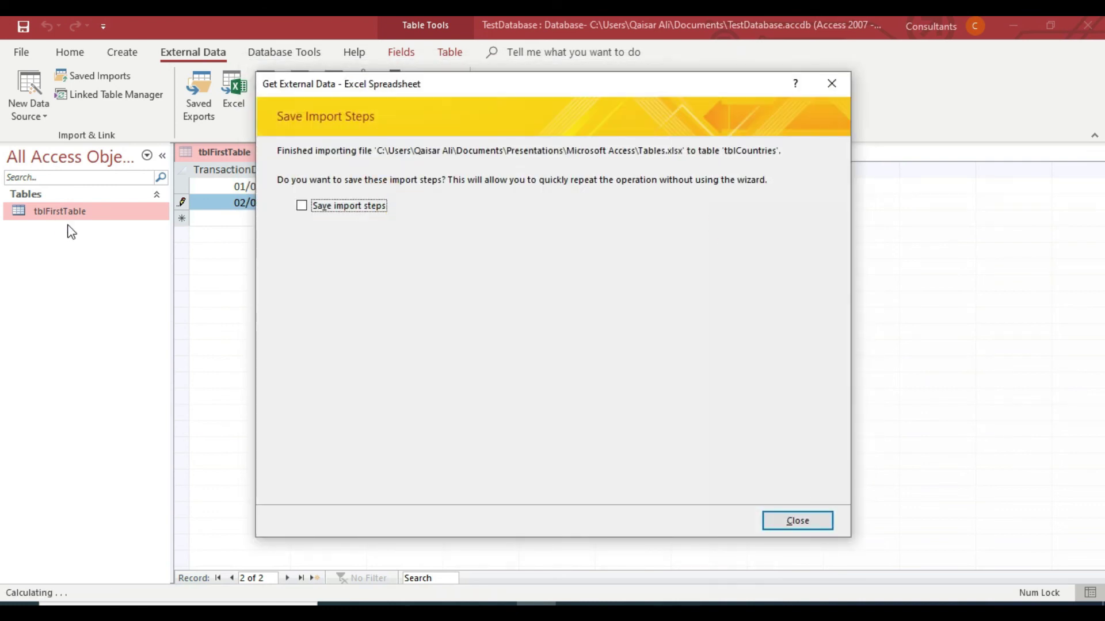
click(102, 206)
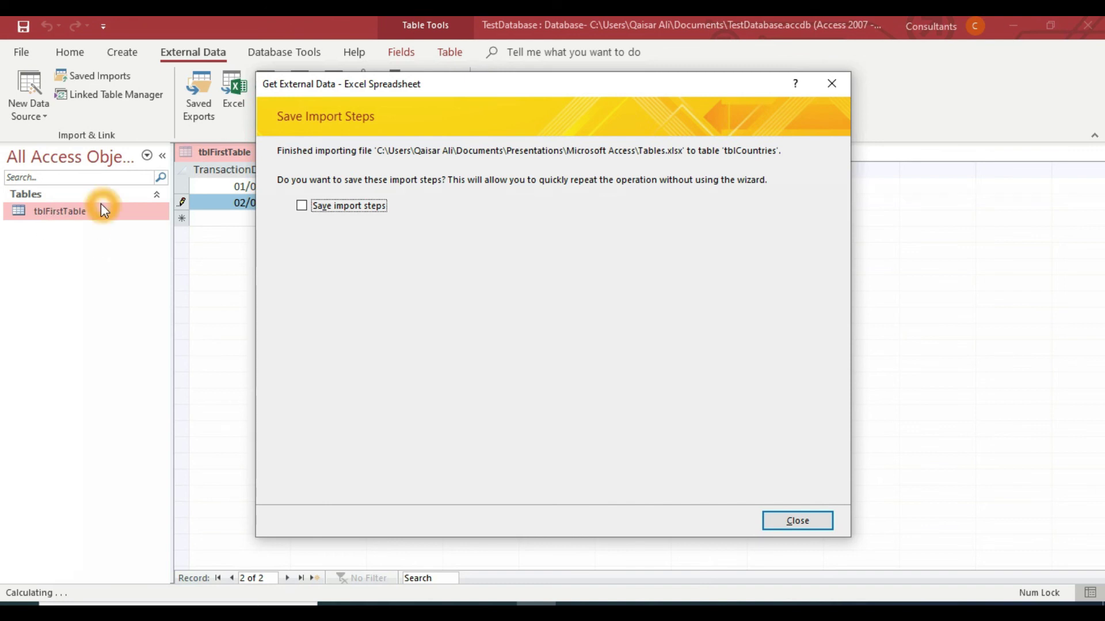
click(804, 523)
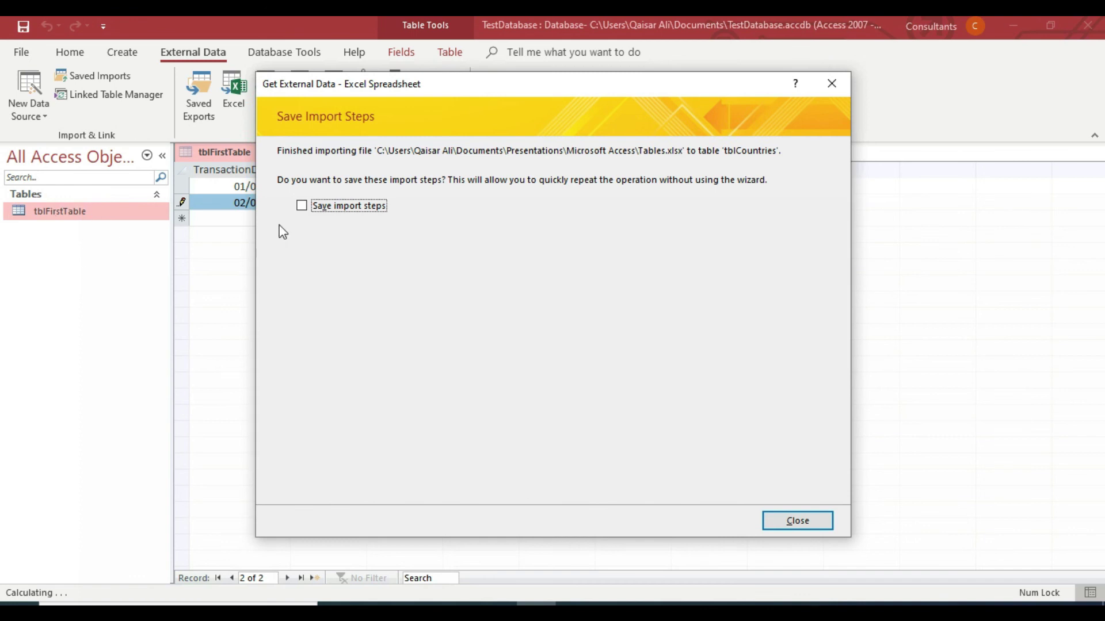
click(409, 231)
- Close the Save Import Steps dialog and open tblCountries in datasheet view
click(790, 522)
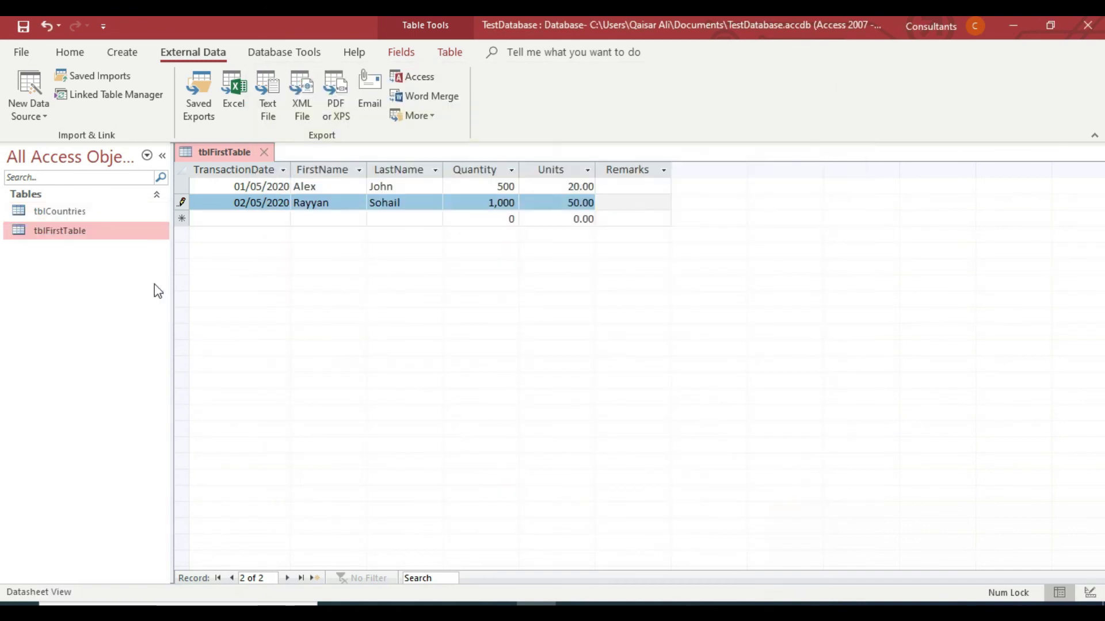
double_click(84, 215)
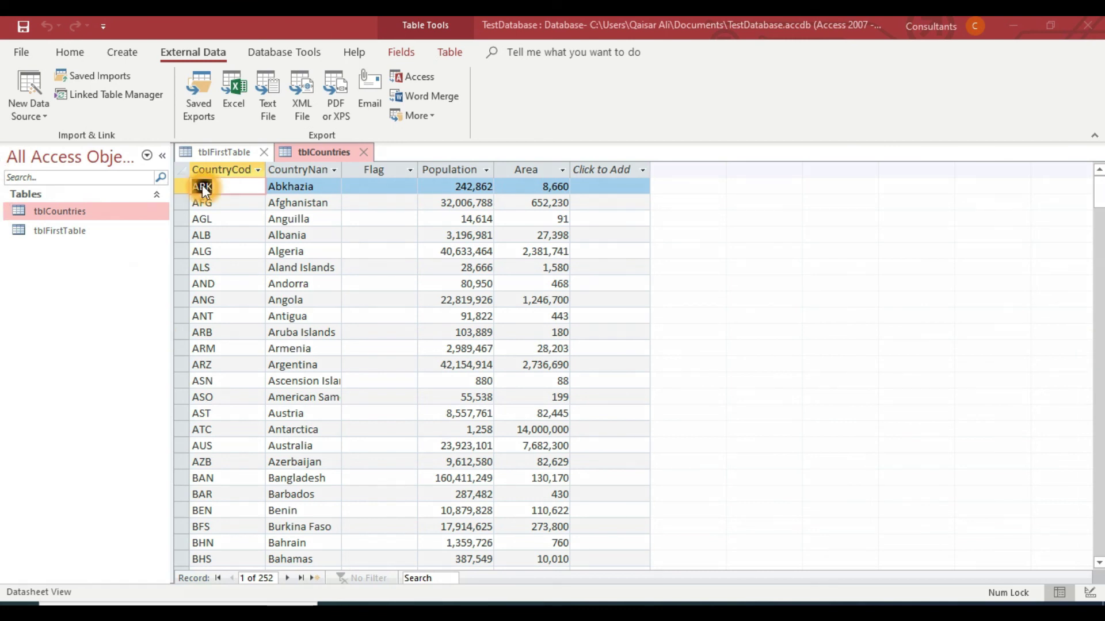
click(211, 51)
- Start another Excel import with Tables.xlsx as the source file
click(25, 114)
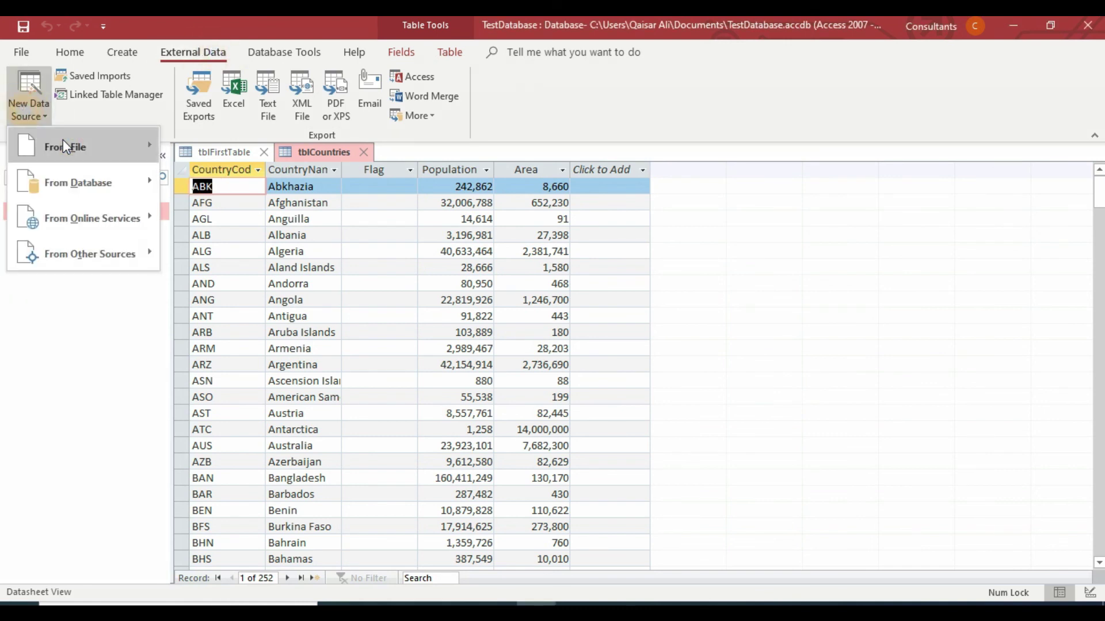
mouse_move(55, 129)
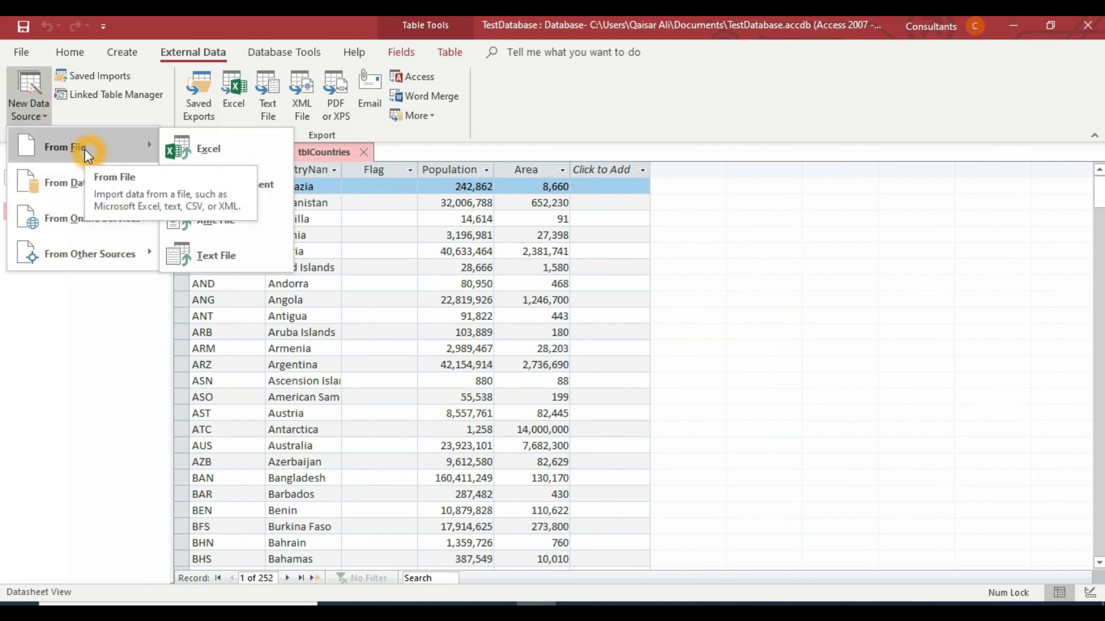
click(218, 149)
click(800, 208)
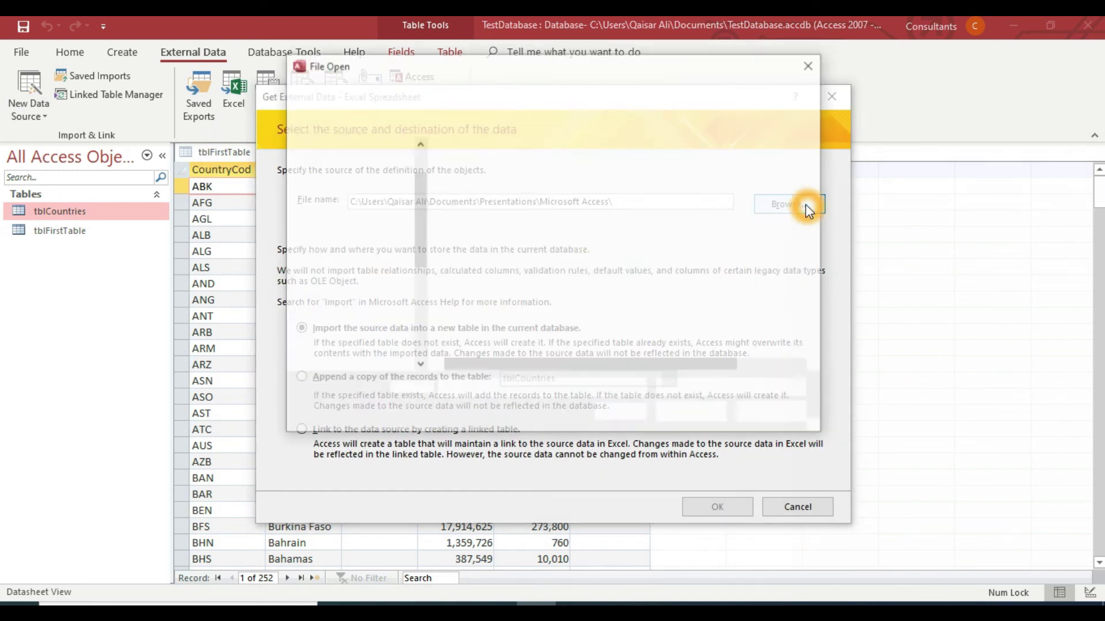
click(499, 222)
click(699, 414)
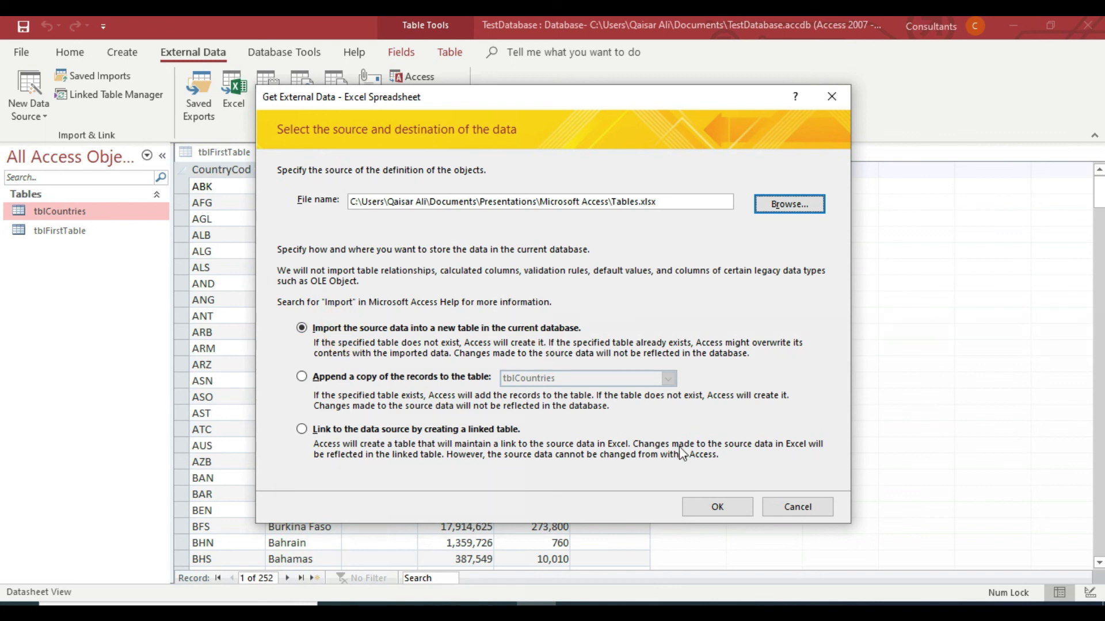
- Import into a new table using the Sales worksheet
click(714, 508)
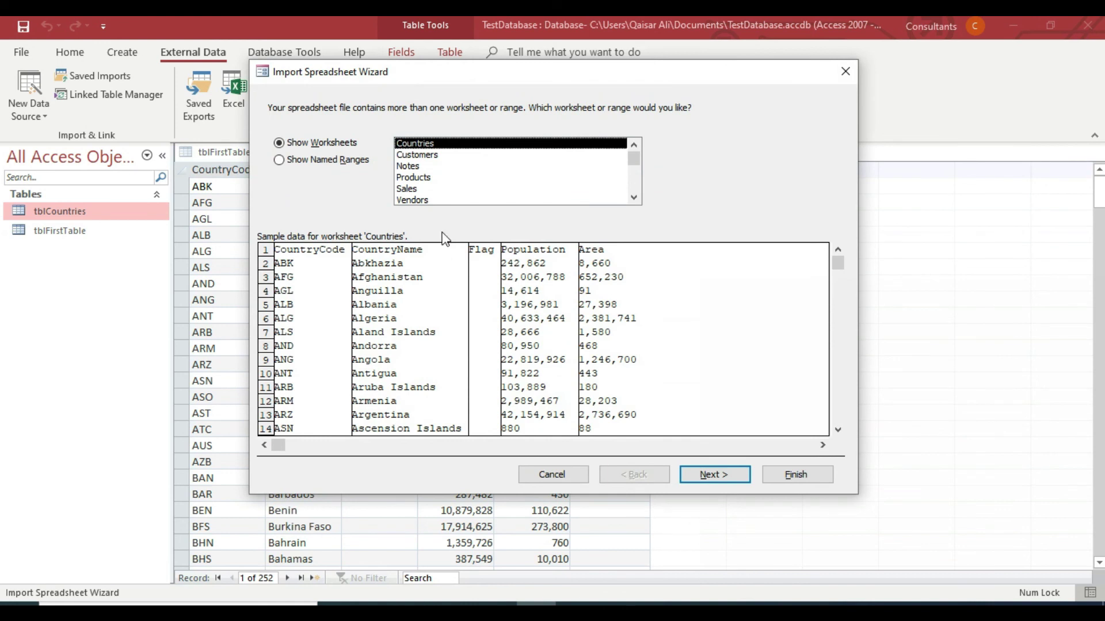
click(407, 190)
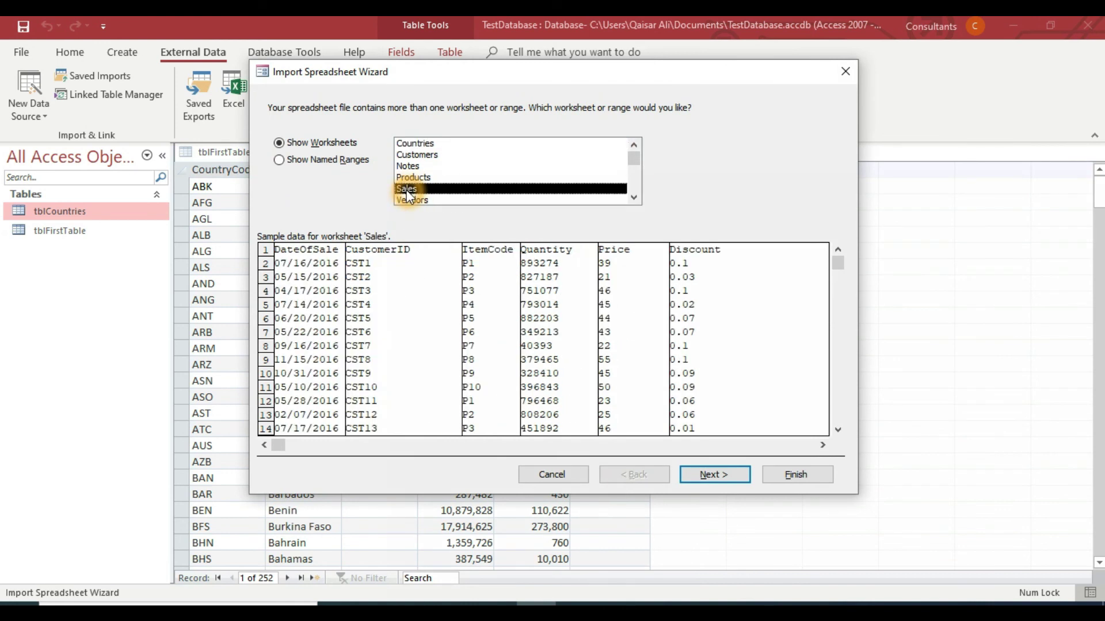
click(723, 471)
- Keep Sales headings as field names and review CustomerID, ItemCode, Quantity, Price and Discount options
click(730, 474)
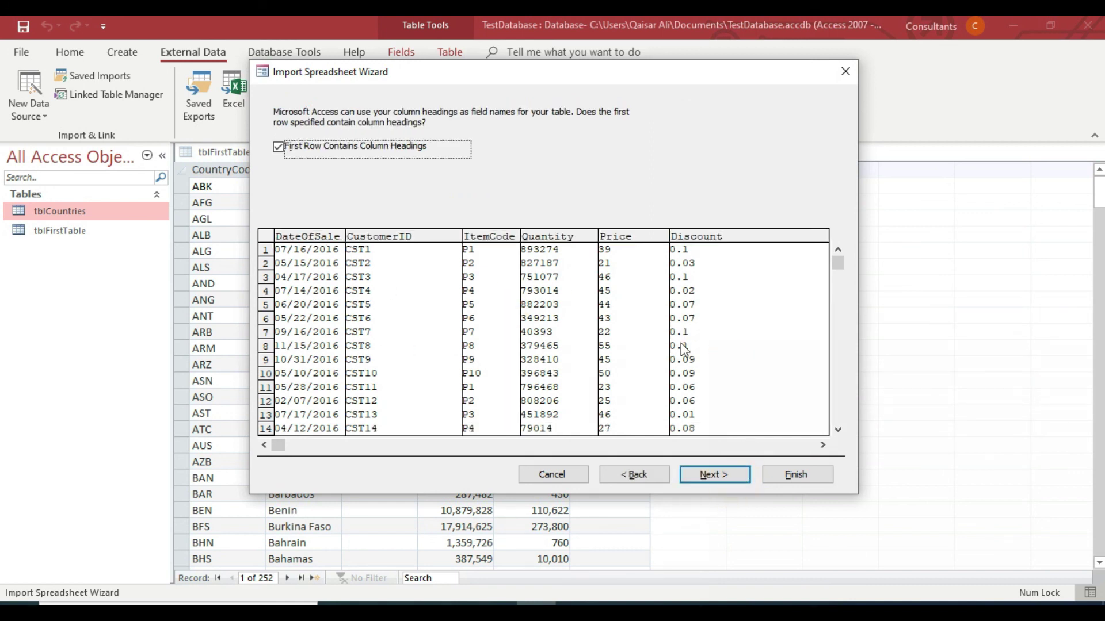
click(377, 162)
click(722, 477)
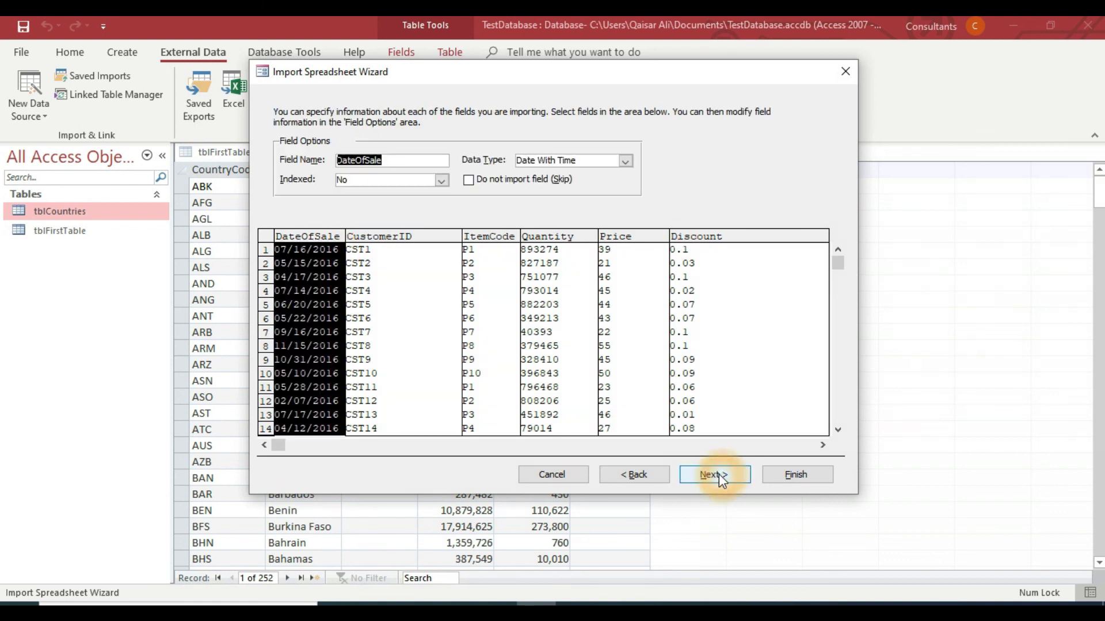
click(386, 240)
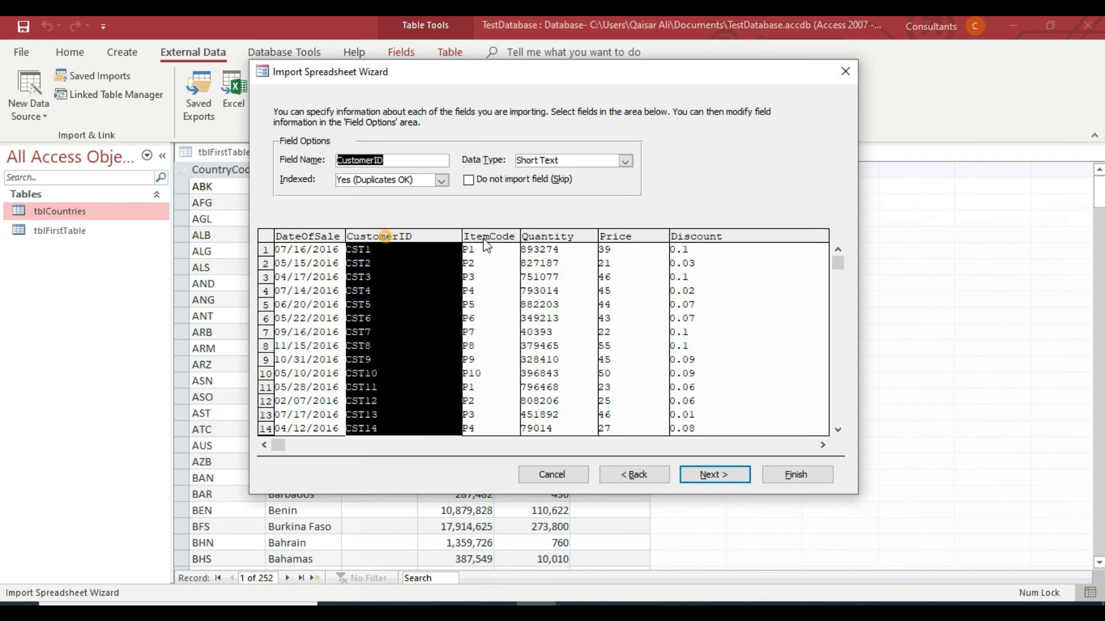
click(488, 238)
click(556, 242)
click(627, 246)
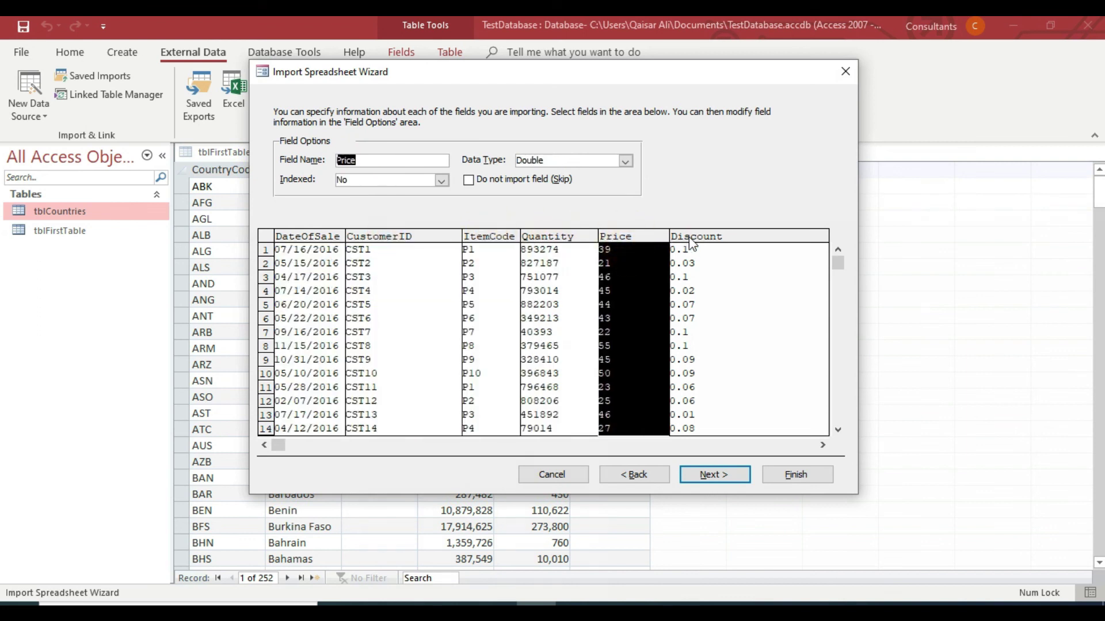
click(748, 247)
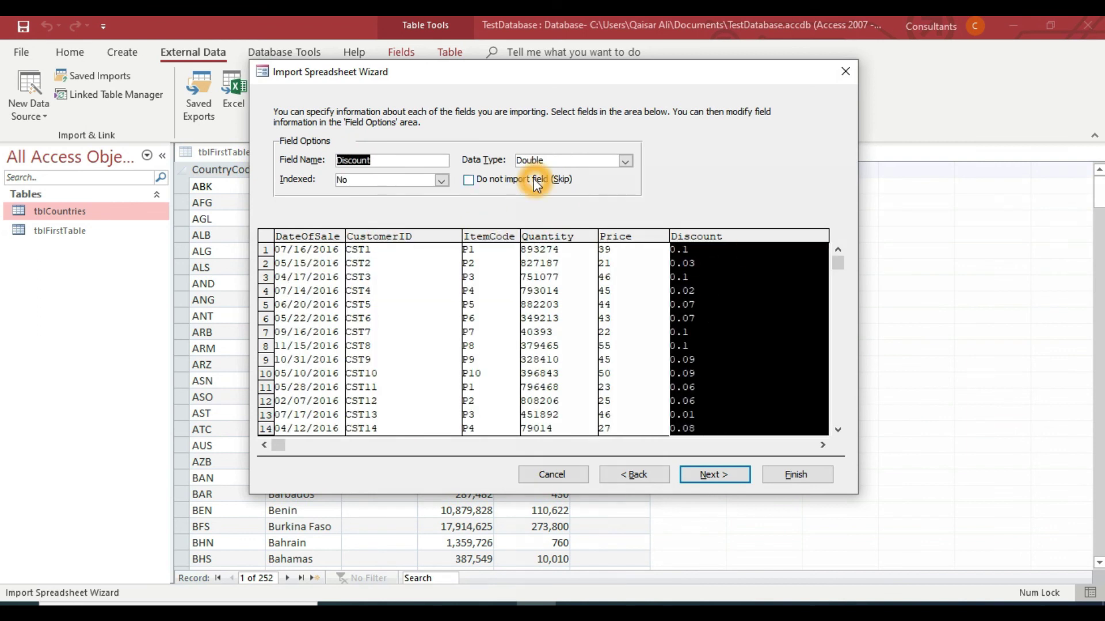
- Choose No primary key and advance to the final wizard step
click(722, 483)
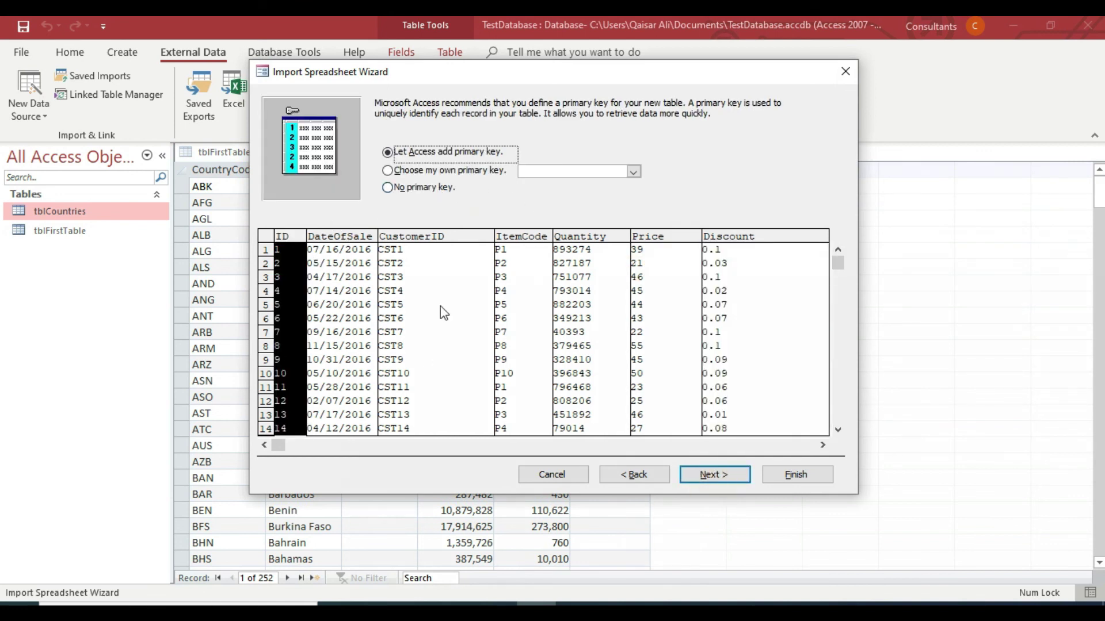
click(395, 194)
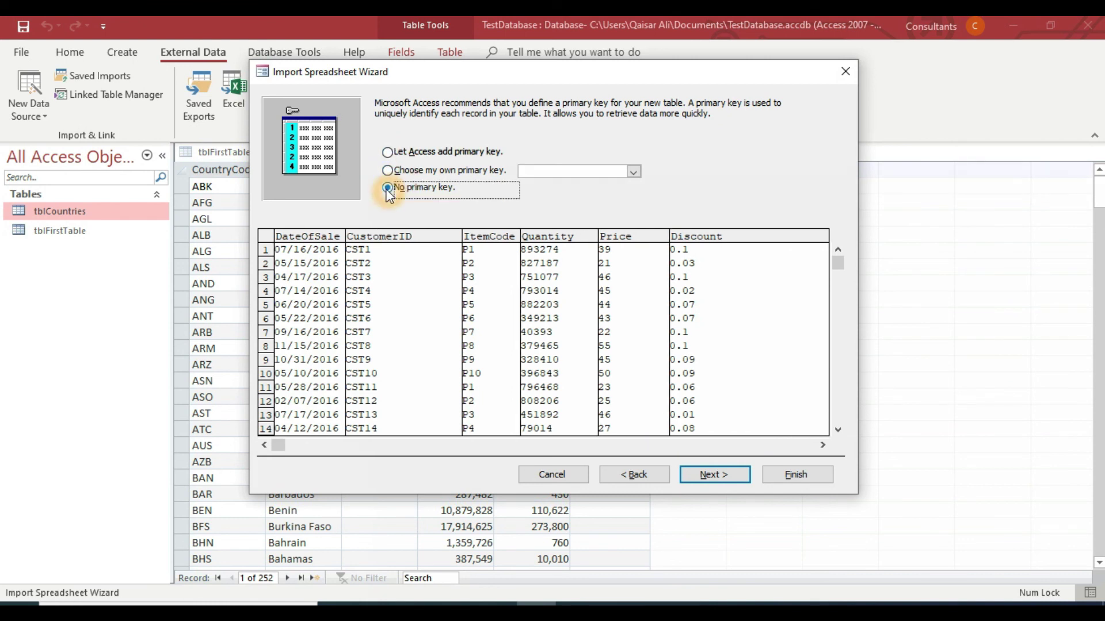
click(727, 477)
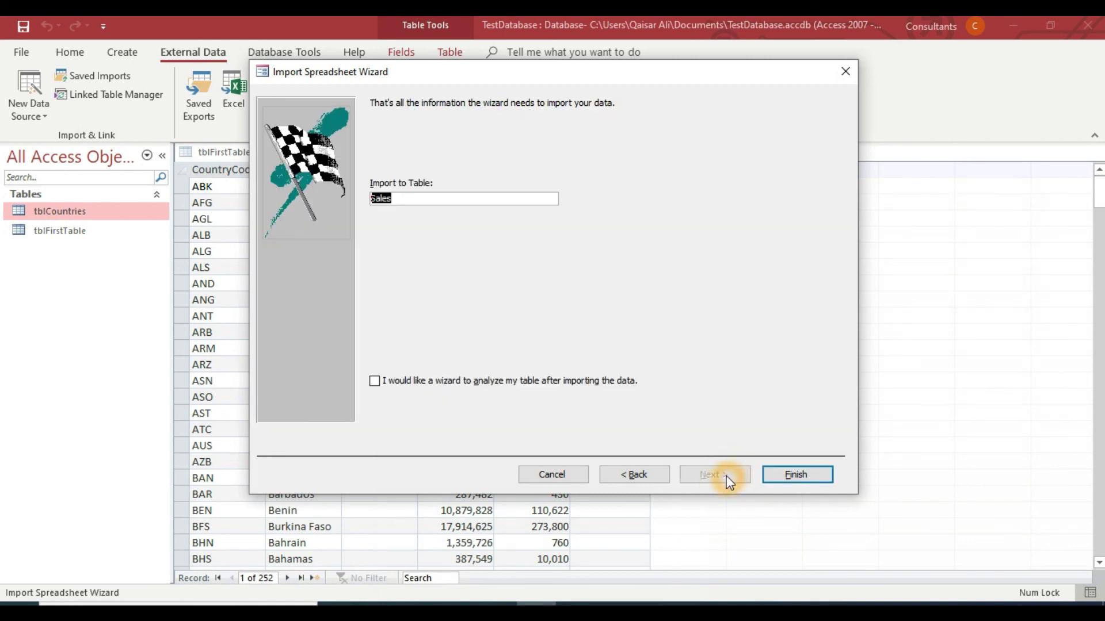
- Name the new table tblSales, finish the import, and skip saving the import steps
click(376, 197)
click(375, 198)
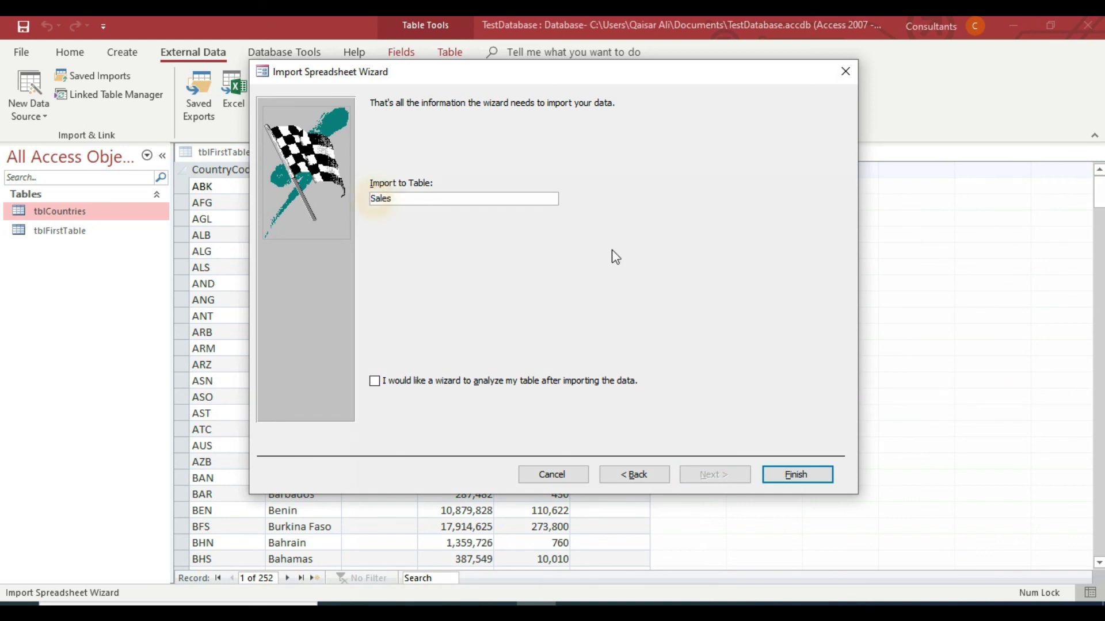
text(tbl)
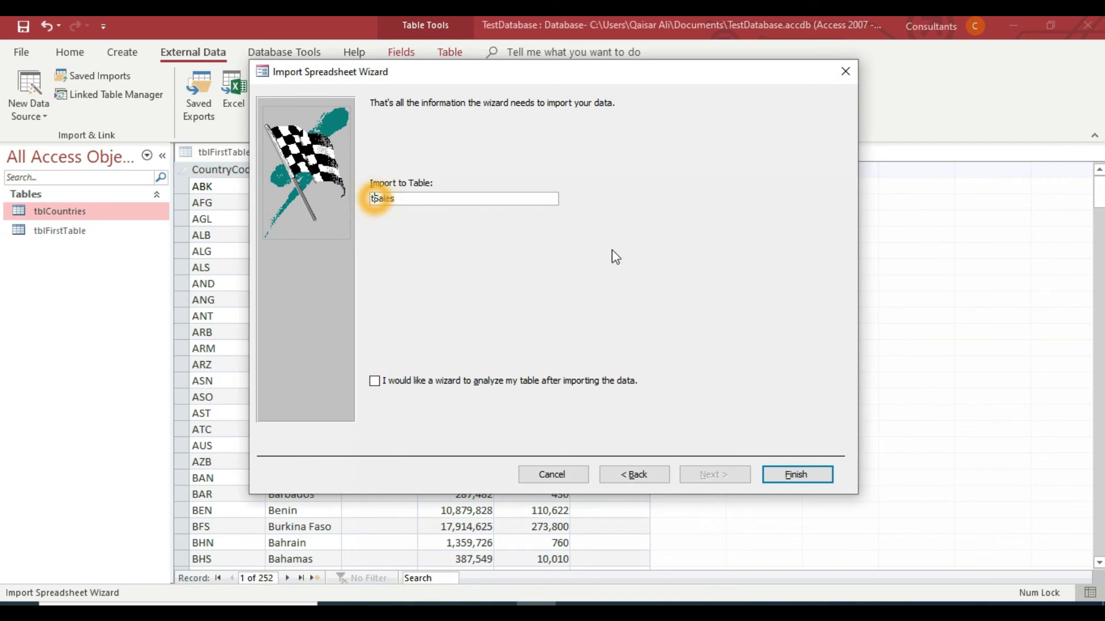
click(792, 477)
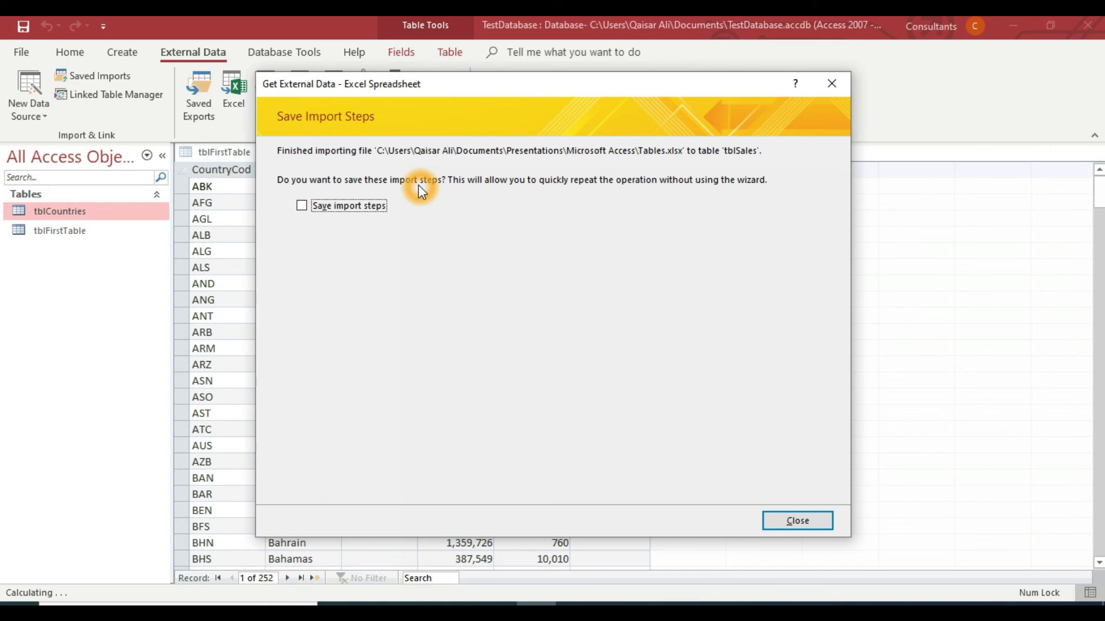
click(795, 521)
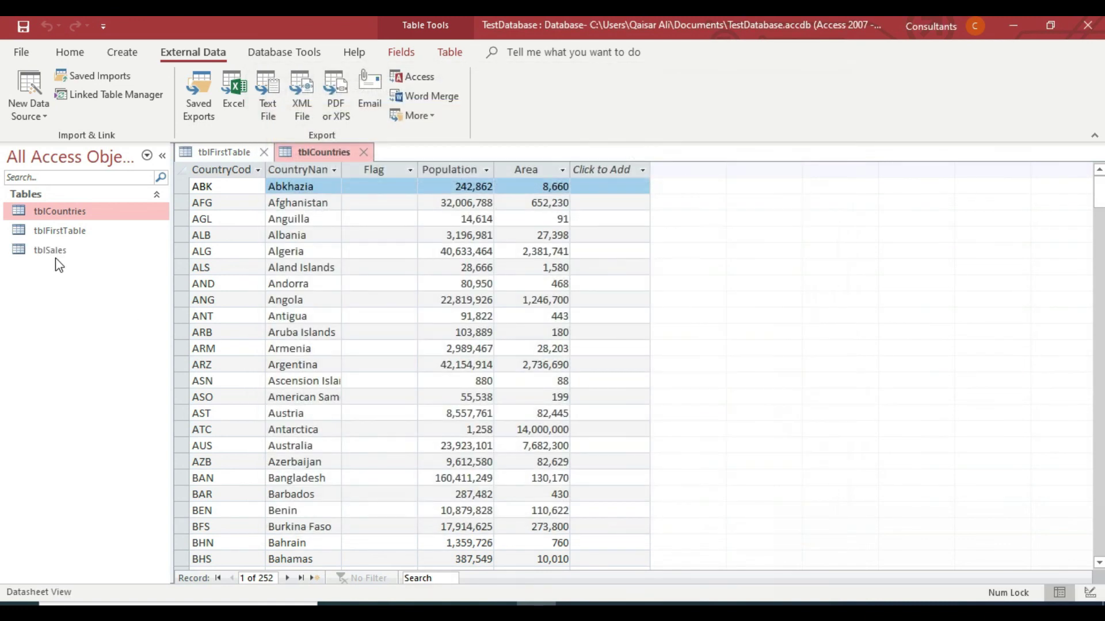
- Open tblSales as a datasheet showing its 6565 sales records
click(60, 250)
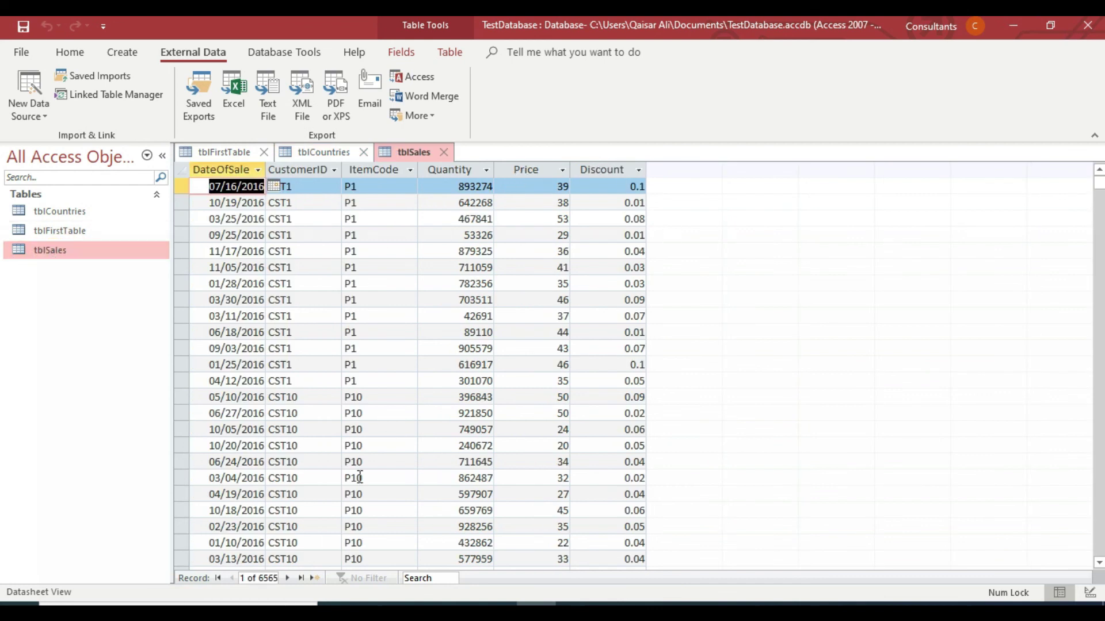
click(416, 362)
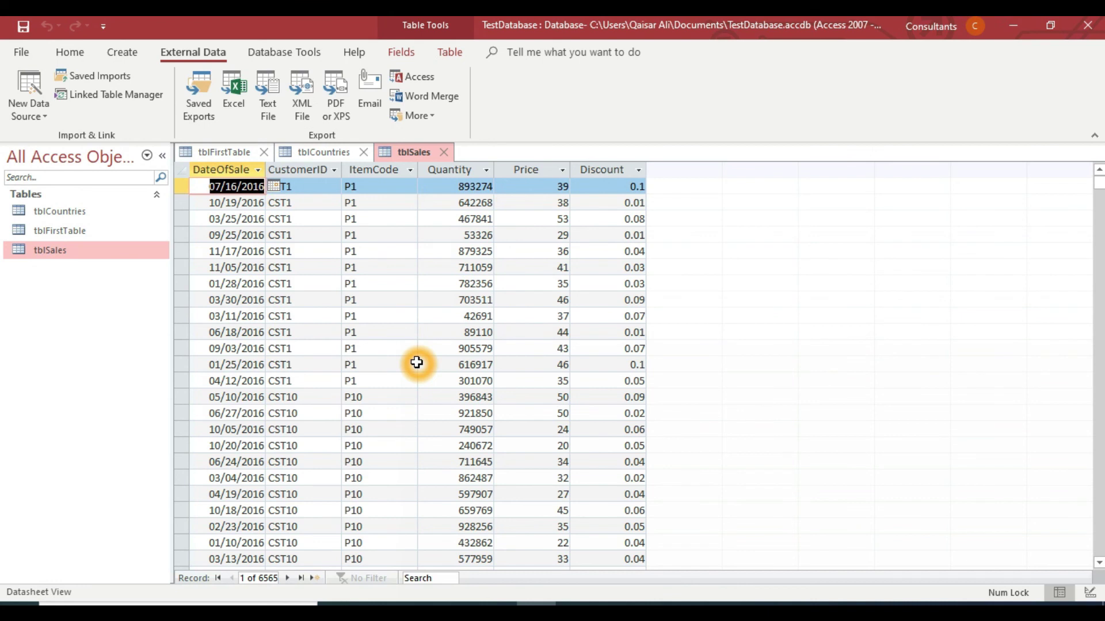